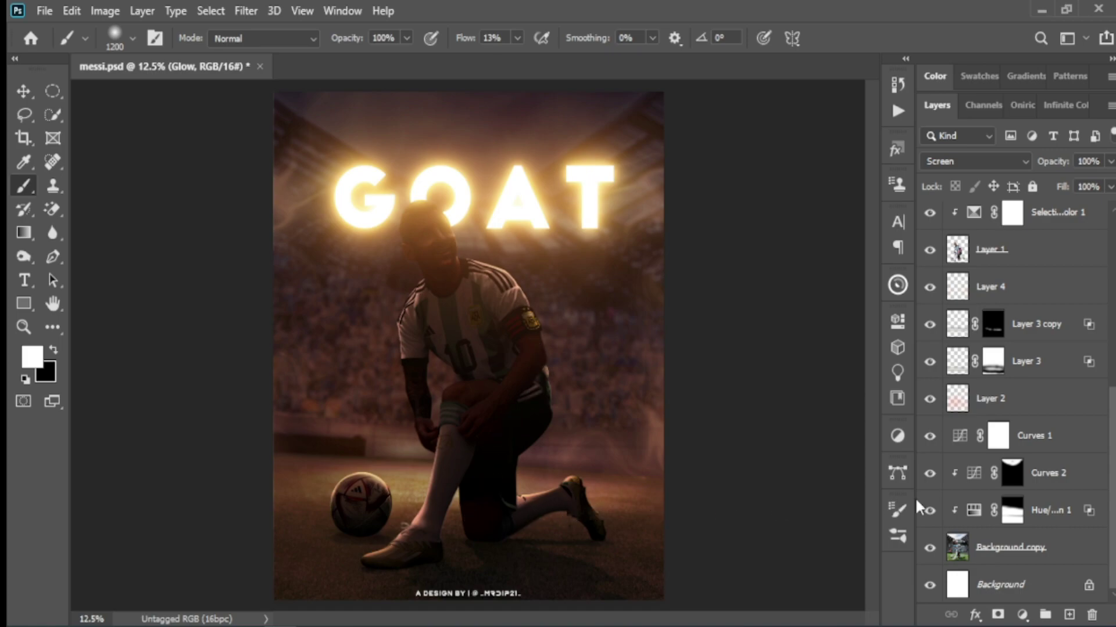
# Hide the top glow and grading layers, keeping the player cutout layer visible.
pyautogui.scroll(1, 976, 503)
pyautogui.scroll(4, 976, 503)
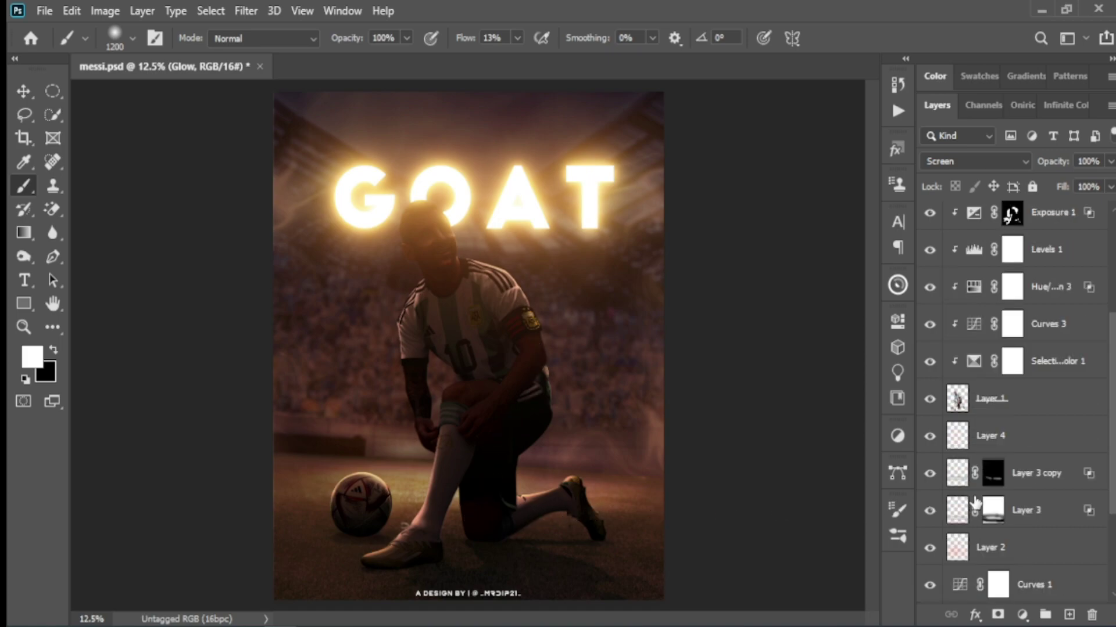
pyautogui.scroll(2, 976, 503)
pyautogui.scroll(1, 976, 503)
pyautogui.scroll(1, 975, 503)
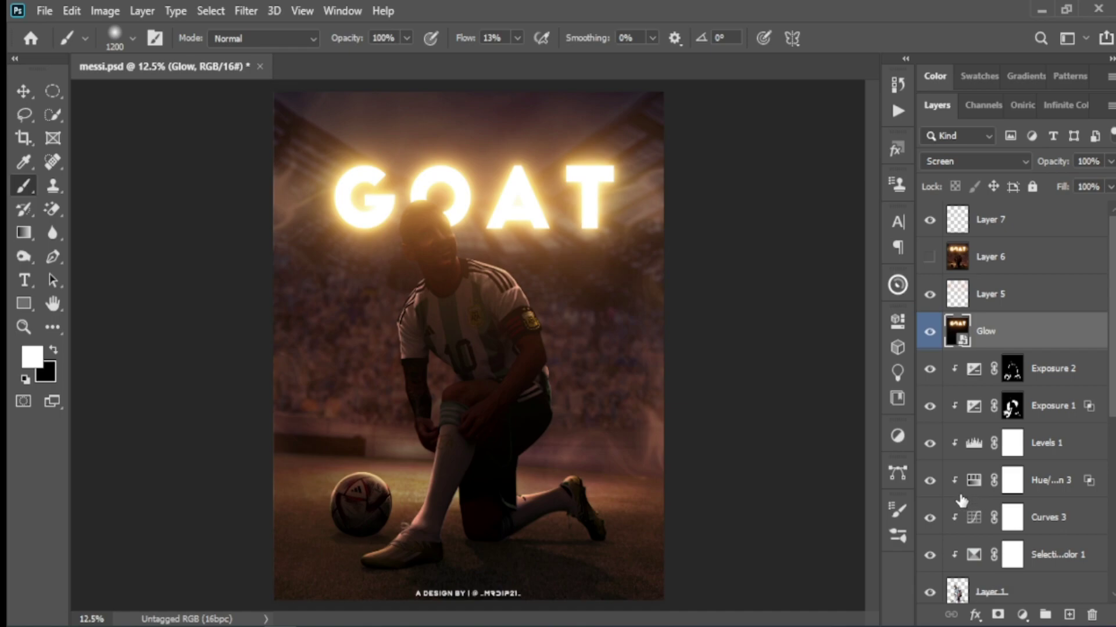
pyautogui.scroll(-3, 957, 498)
pyautogui.scroll(2, 958, 498)
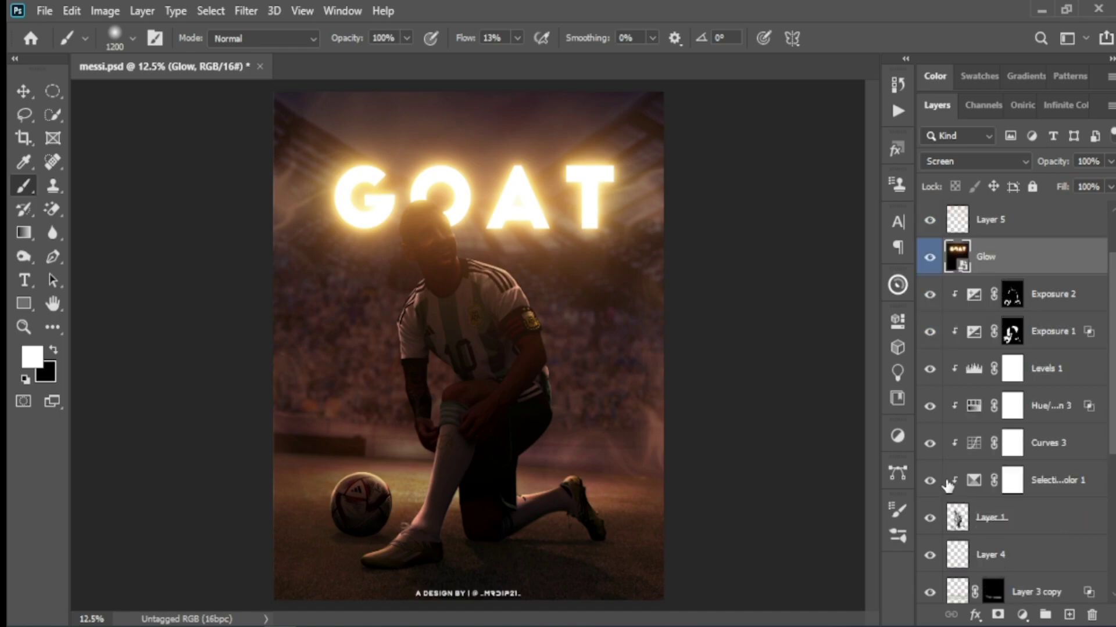
pyautogui.scroll(1, 958, 499)
pyautogui.moveTo(932, 223); pyautogui.dragTo(930, 587)
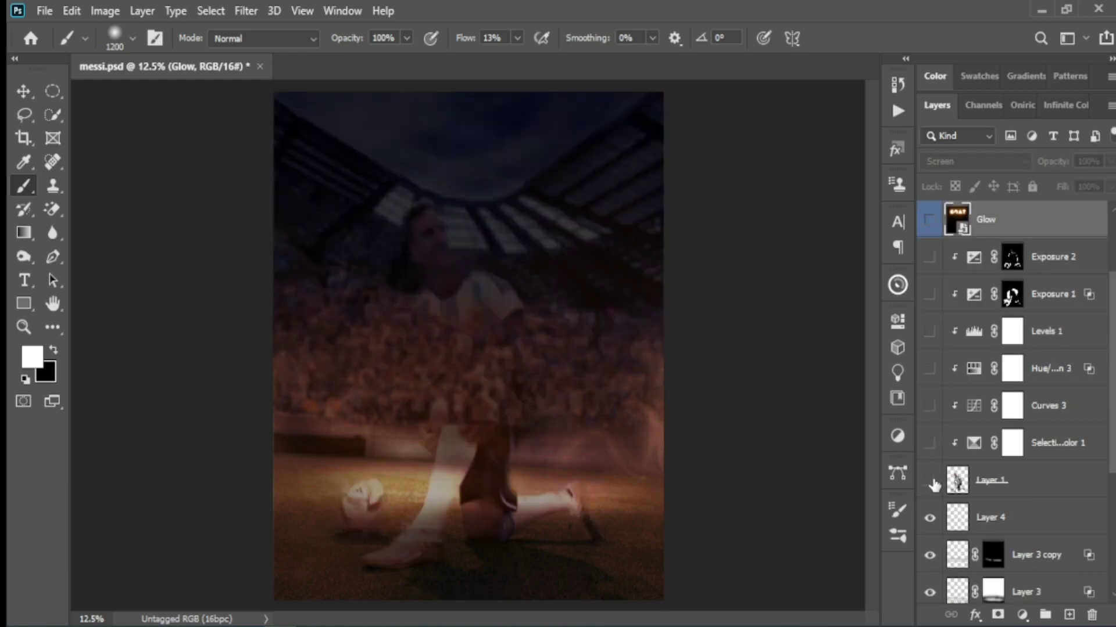
pyautogui.click(931, 481)
# Hide Layer 4, Layer 3 copy, Curves 1 and the Hue/Saturation tint to reveal the original photo.
pyautogui.scroll(-2, 930, 482)
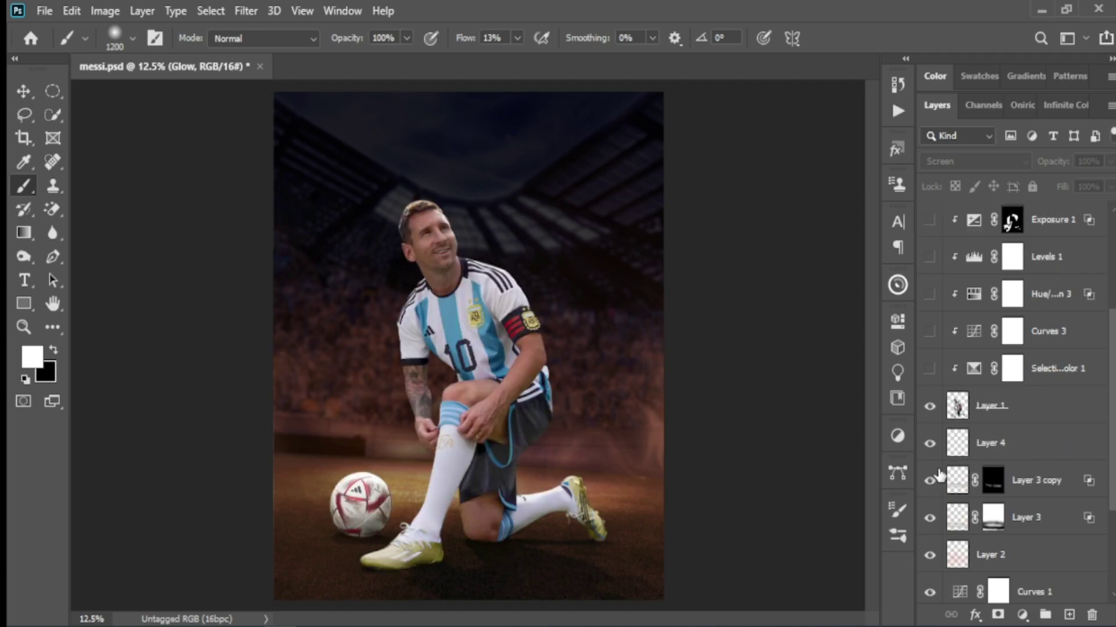
pyautogui.click(930, 443)
pyautogui.click(930, 481)
pyautogui.moveTo(930, 492); pyautogui.dragTo(934, 567)
pyautogui.scroll(-4, 932, 523)
pyautogui.click(929, 444)
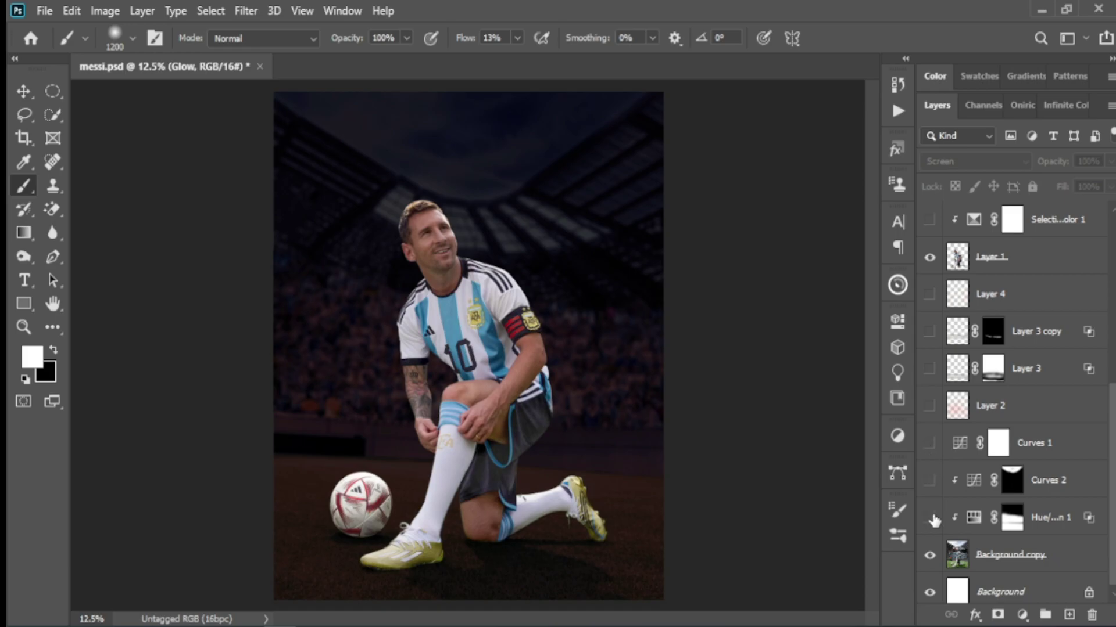
pyautogui.click(931, 517)
pyautogui.scroll(-1, 964, 479)
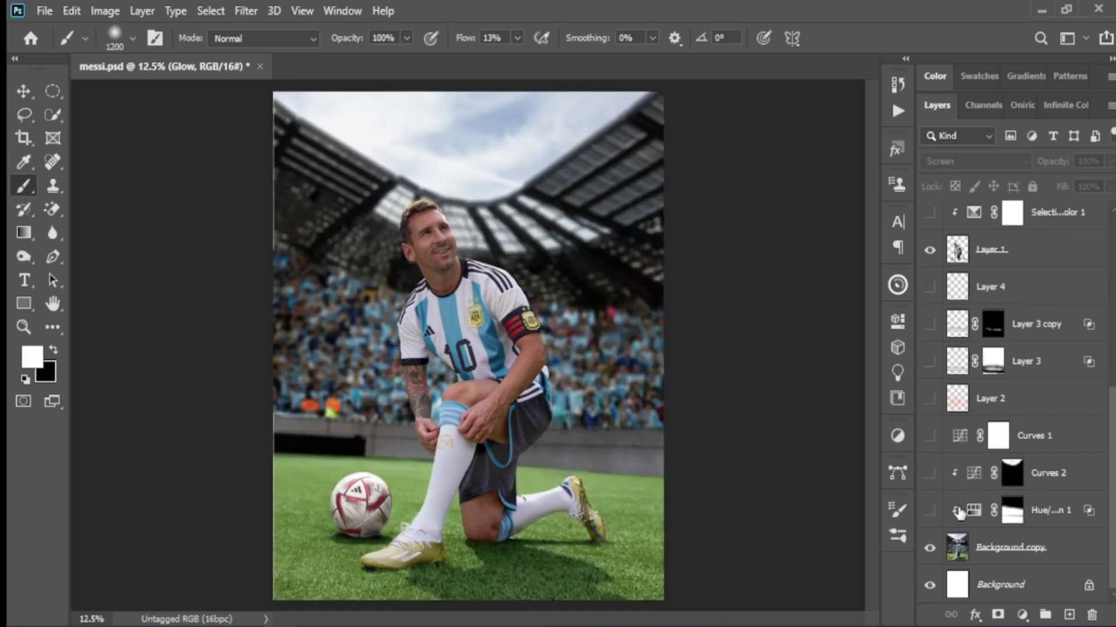
# Select the Layer 1 player cutout and compare it with the blurred copy, zoomed on the face.
pyautogui.scroll(1, 957, 453)
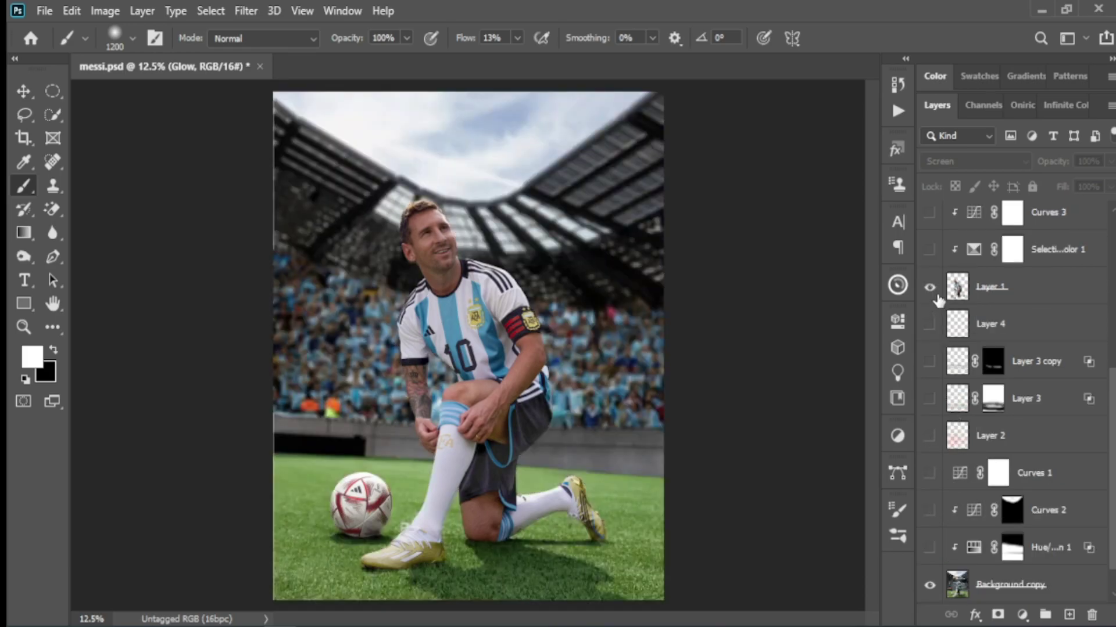
pyautogui.click(950, 286)
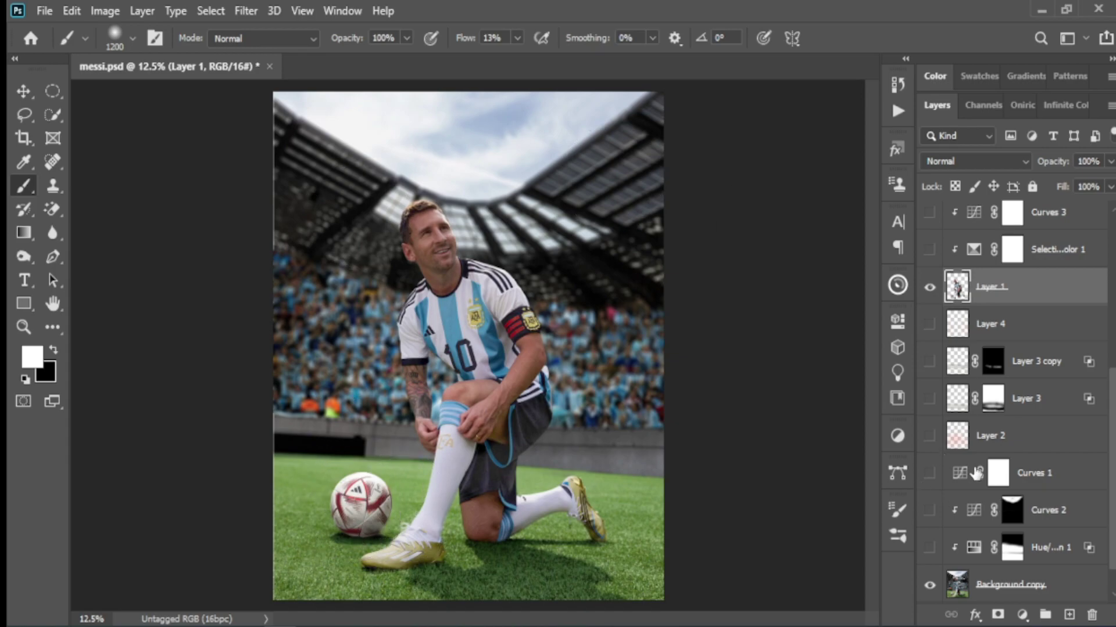
pyautogui.click(929, 288)
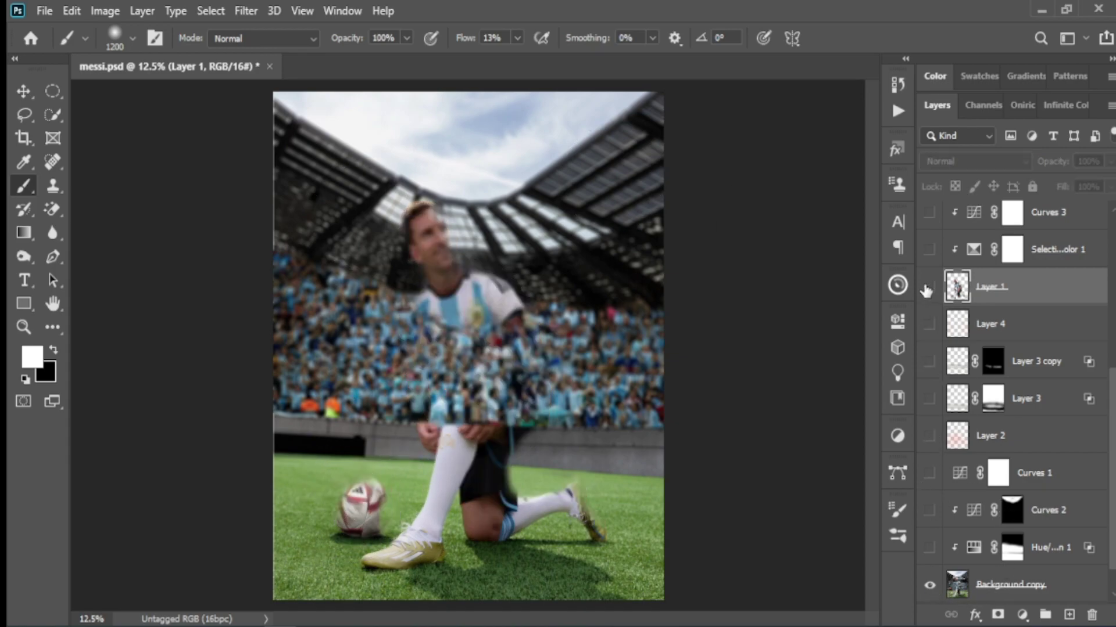
pyautogui.click(928, 288)
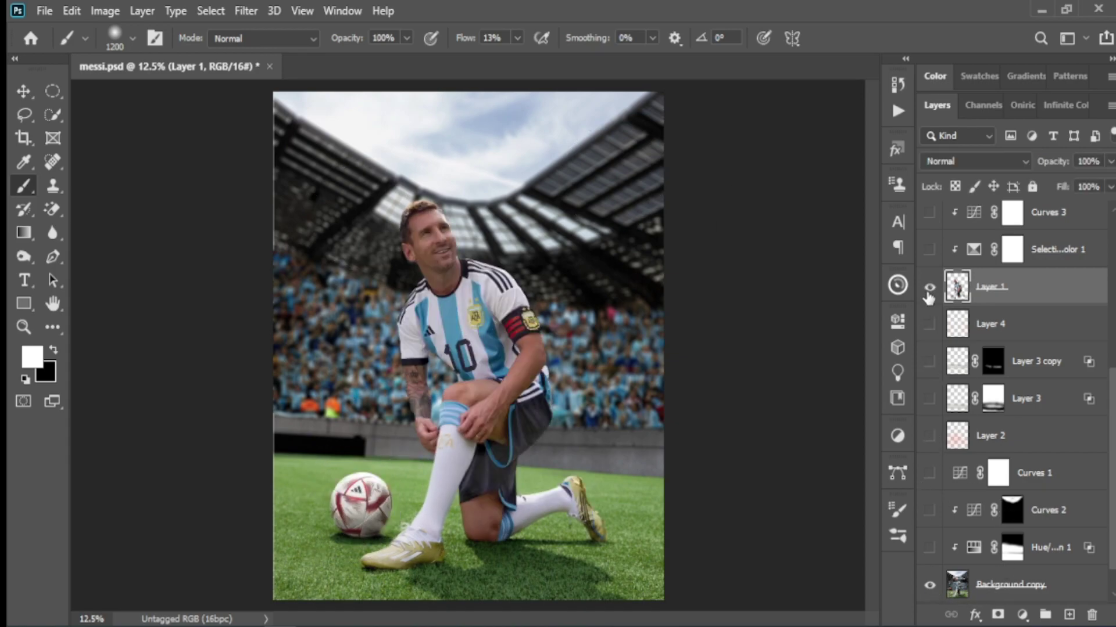
pyautogui.hotkey('ctrl', '+')
pyautogui.hotkey('ctrl', '+')
pyautogui.hotkey('ctrl', '+')
pyautogui.hotkey('ctrl', '+')
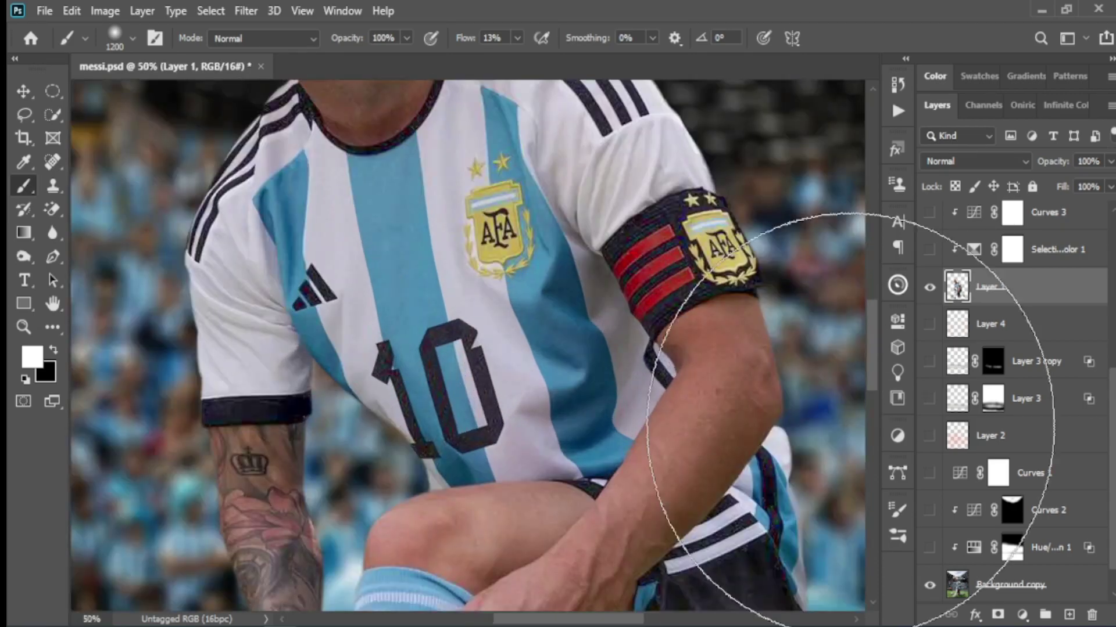
pyautogui.moveTo(655, 290); pyautogui.dragTo(542, 495)
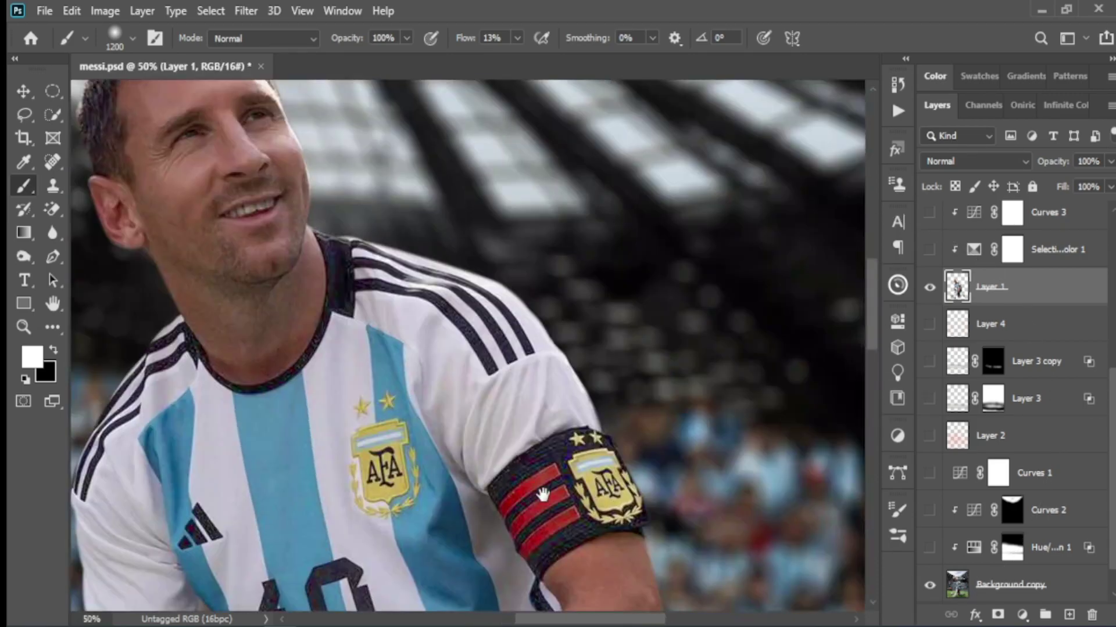
pyautogui.click(930, 288)
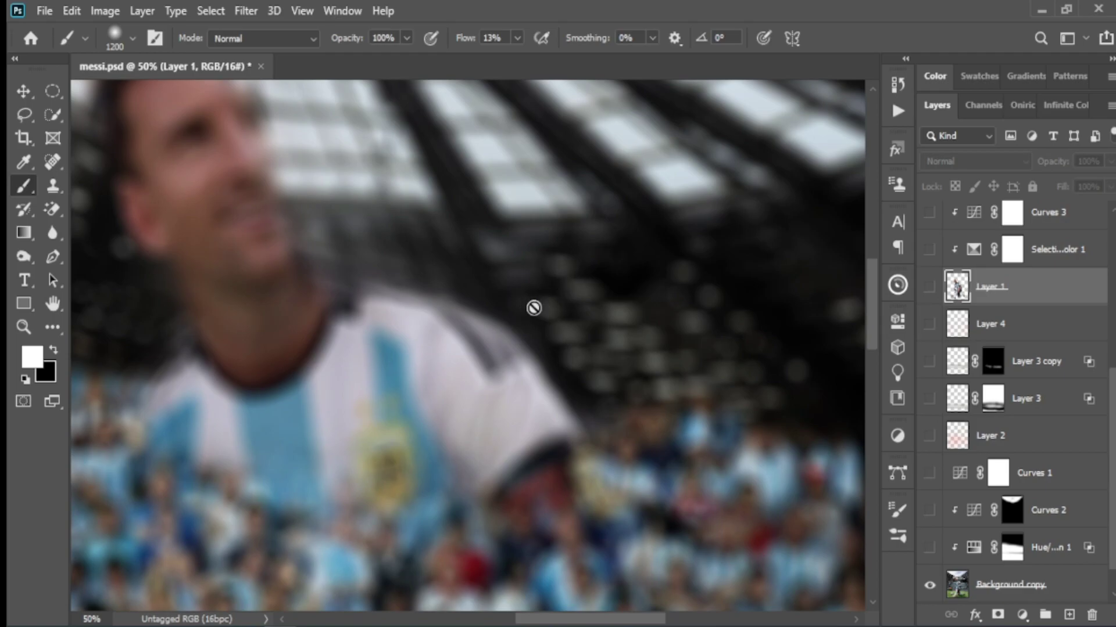
# Switch to the Clone Stamp tool, fit the image on screen and toggle Layer 1 back on.
pyautogui.click(55, 232)
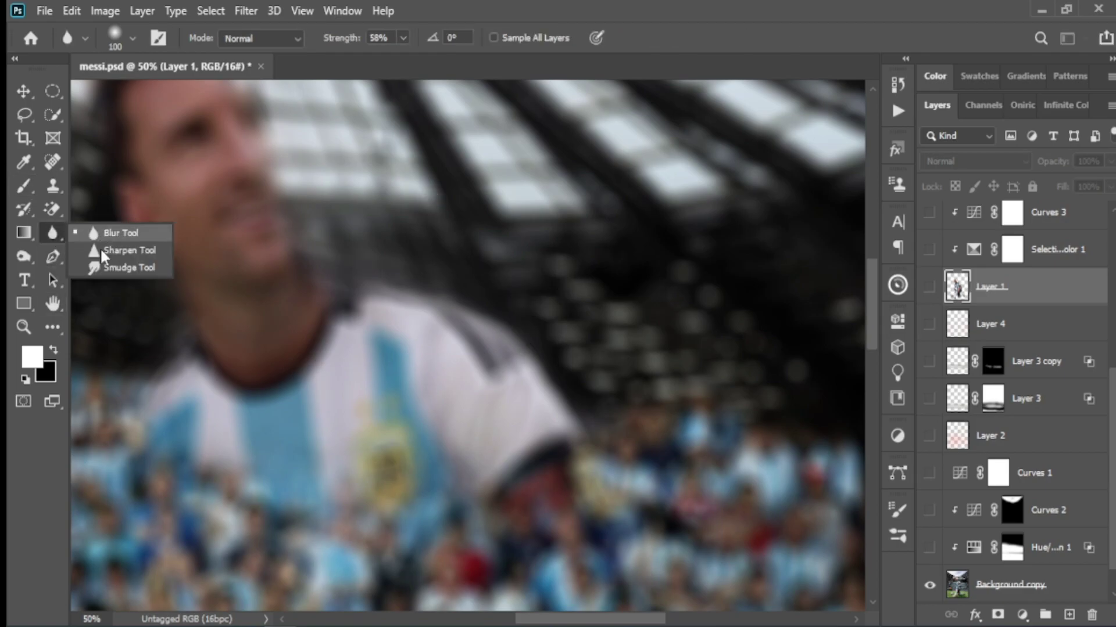
pyautogui.click(54, 186)
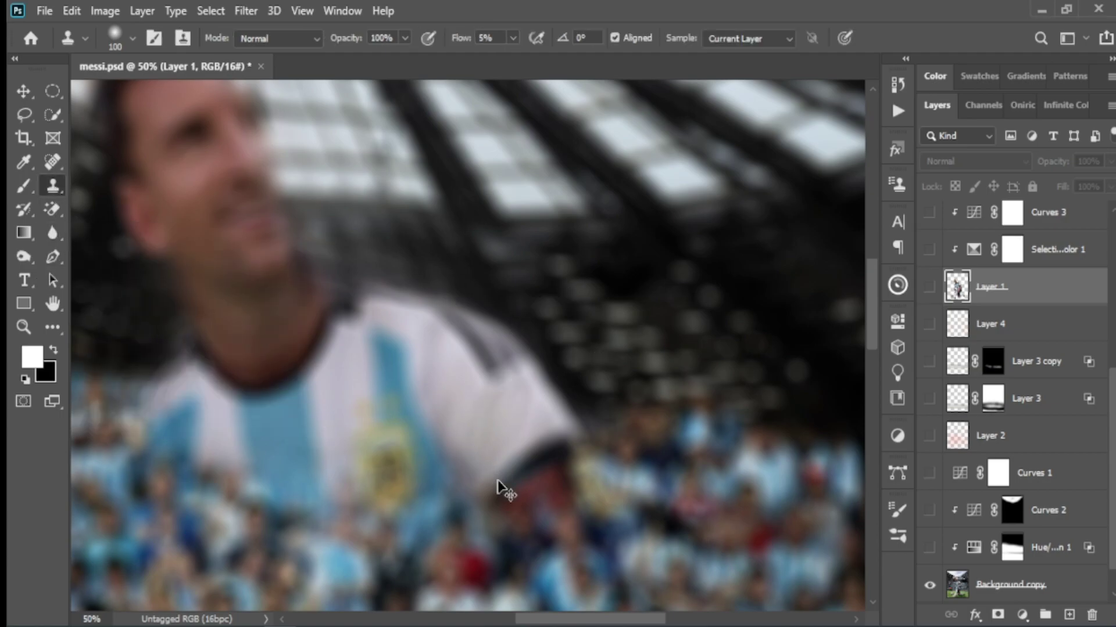
pyautogui.hotkey('ctrl', '0')
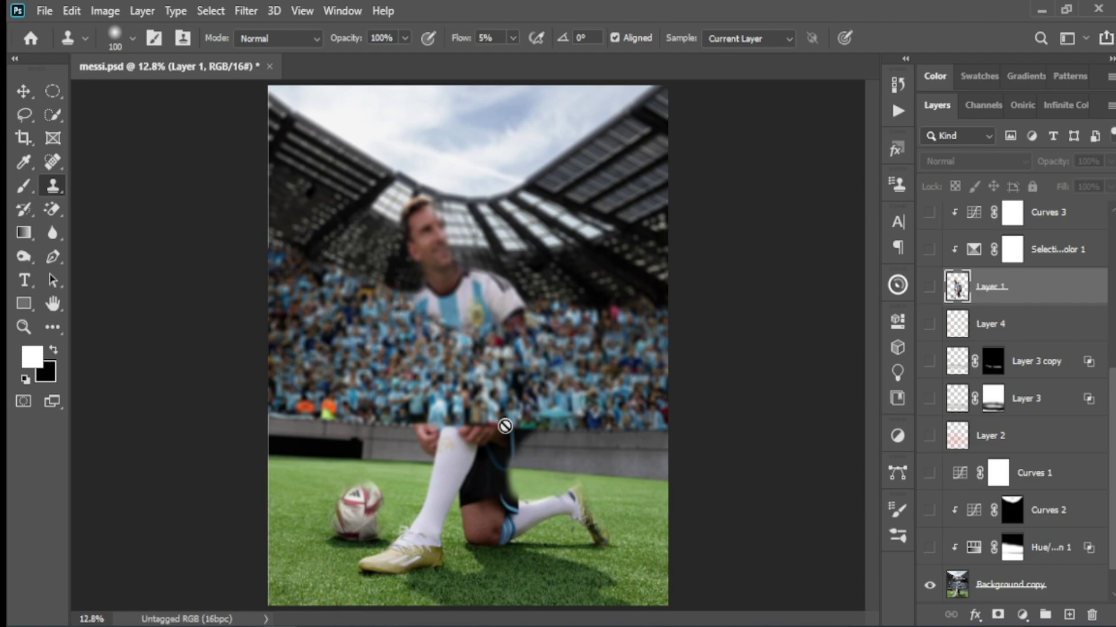
pyautogui.click(930, 287)
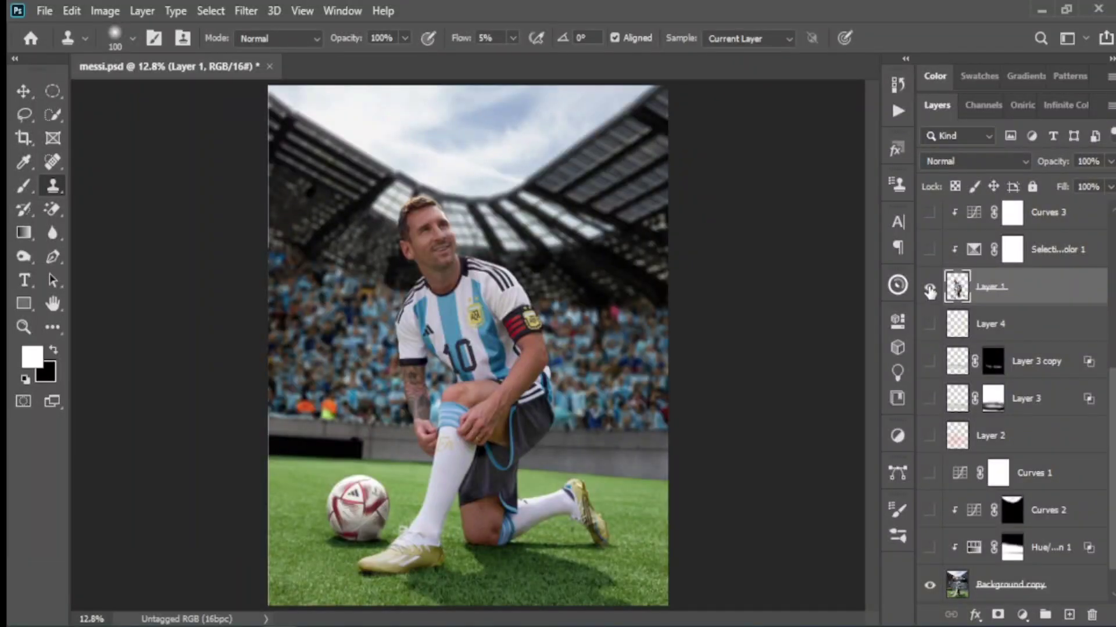
pyautogui.scroll(-1, 941, 532)
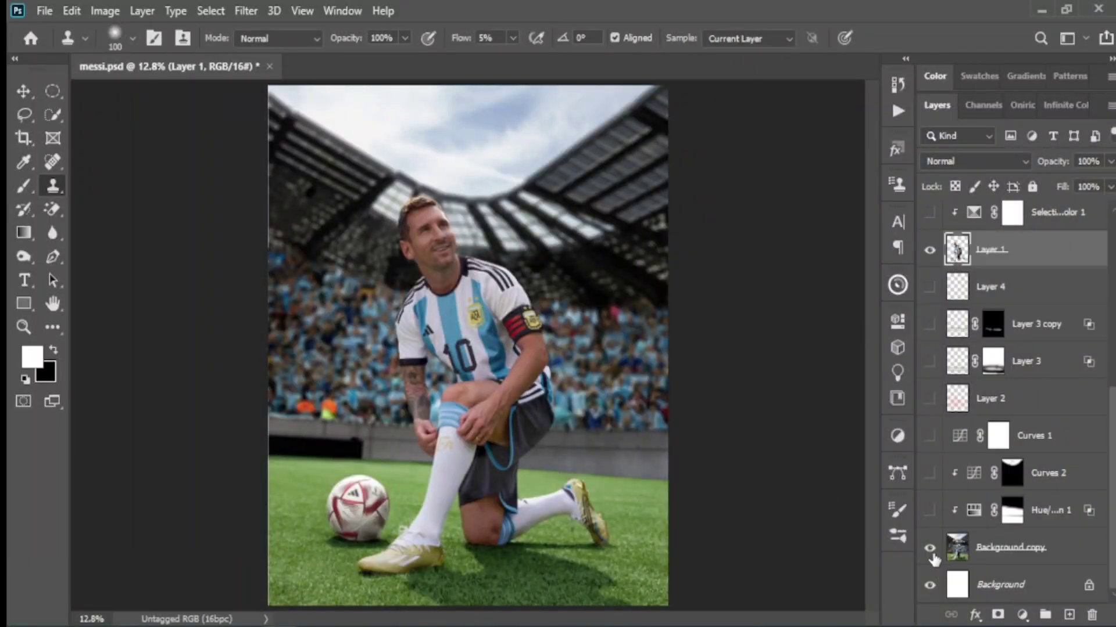
pyautogui.click(929, 548)
pyautogui.click(929, 548)
pyautogui.click(930, 549)
pyautogui.scroll(1, 503, 556)
pyautogui.scroll(1, 503, 556)
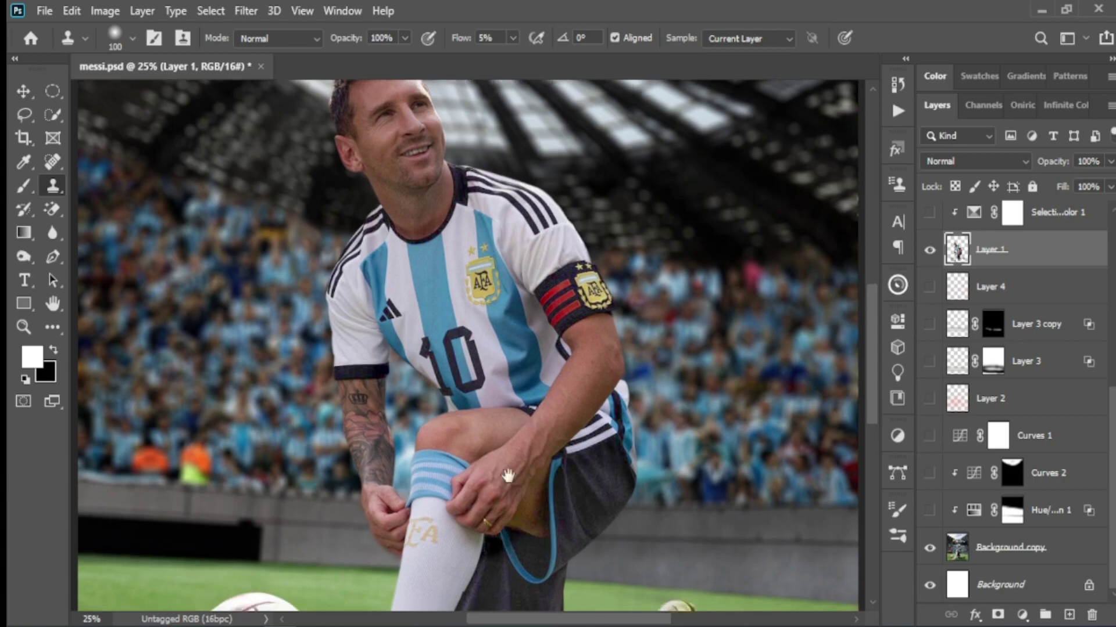
pyautogui.scroll(-5, 507, 477)
pyautogui.scroll(3, 504, 311)
pyautogui.scroll(2, 510, 401)
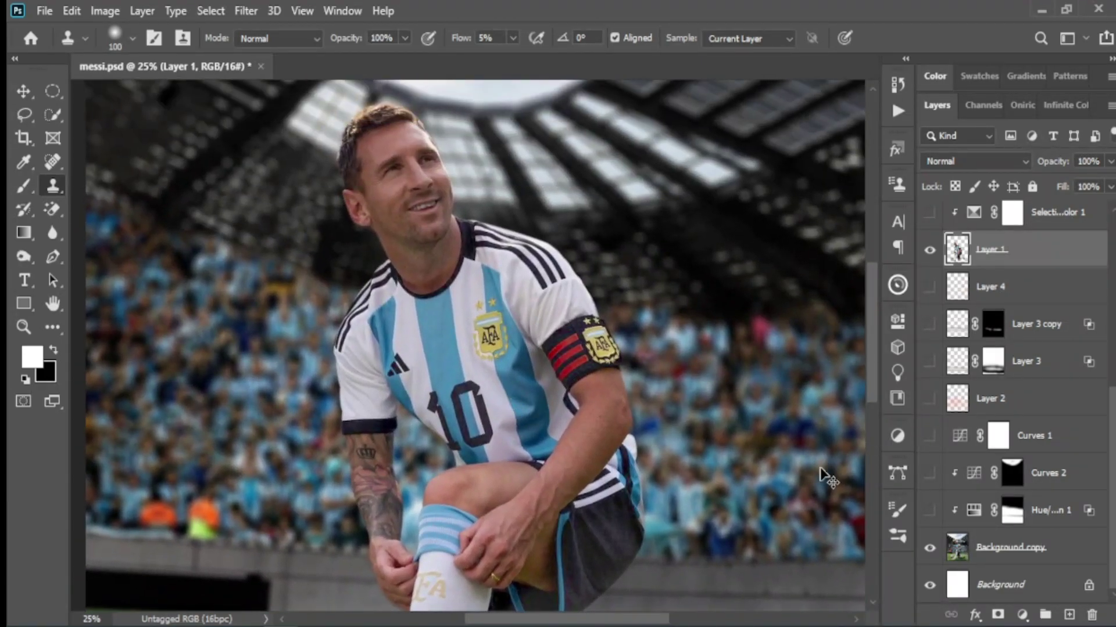
pyautogui.scroll(-2, 828, 476)
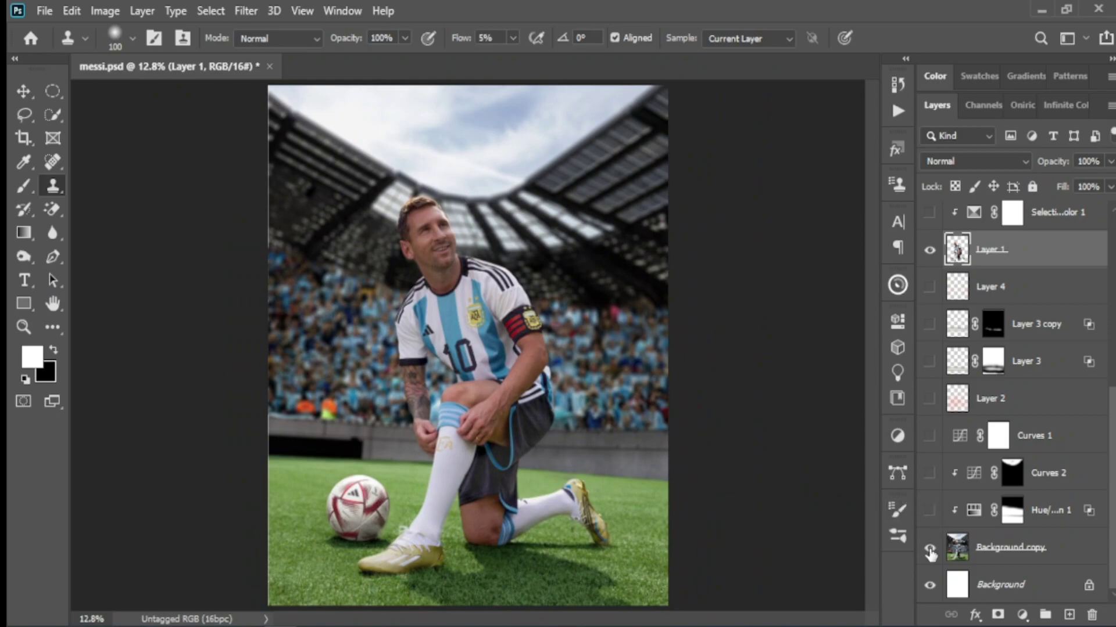
pyautogui.click(930, 547)
pyautogui.click(930, 548)
pyautogui.click(930, 548)
pyautogui.click(929, 549)
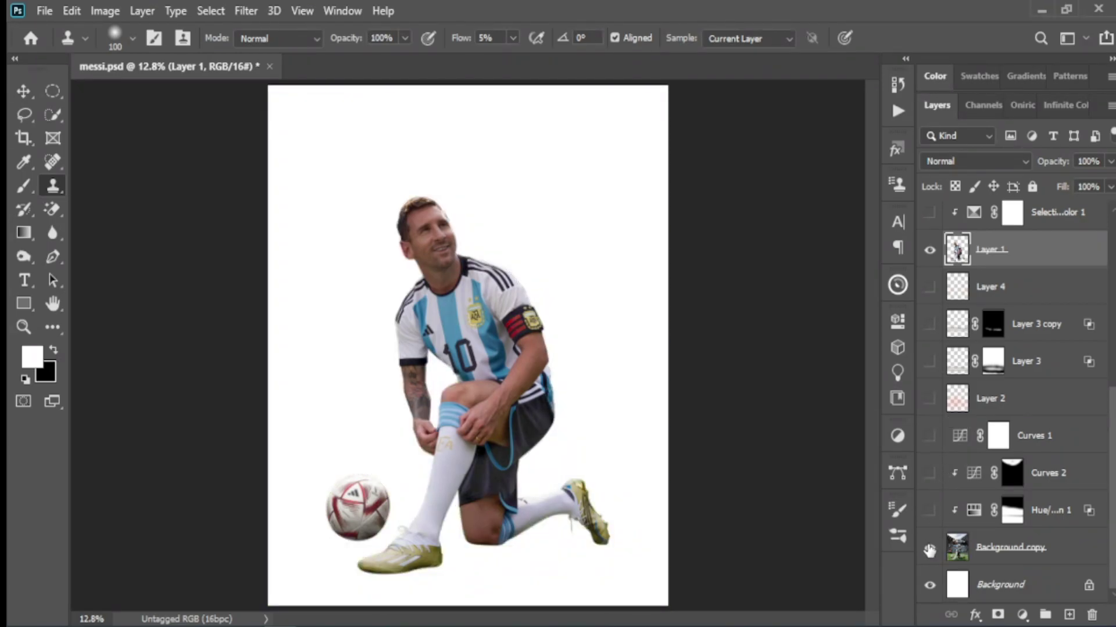
pyautogui.click(930, 549)
pyautogui.click(929, 549)
pyautogui.click(932, 549)
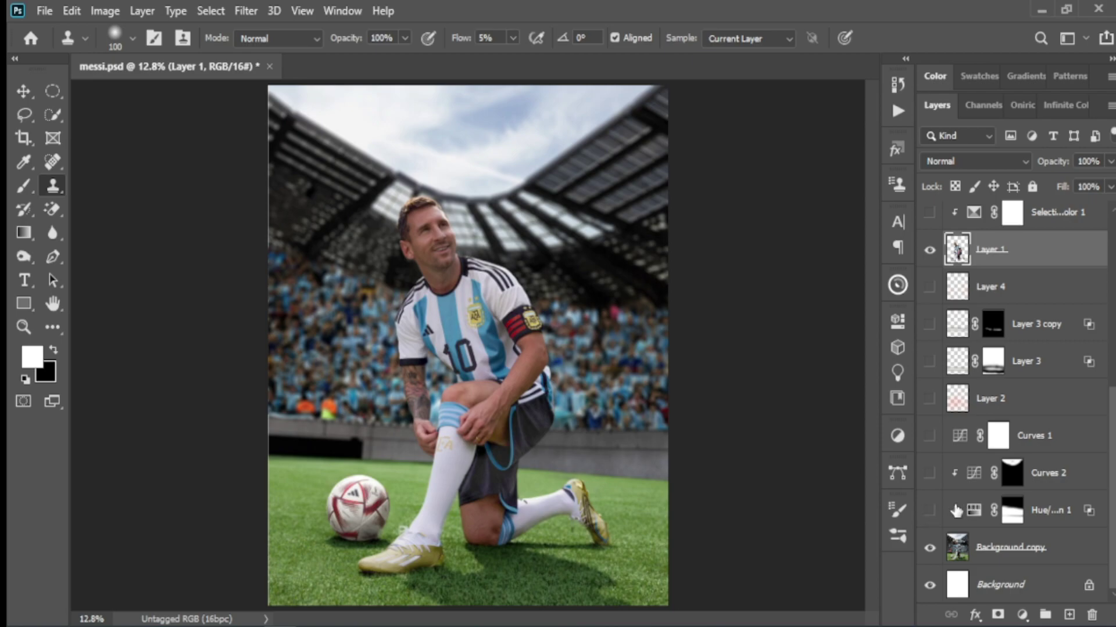
pyautogui.click(930, 511)
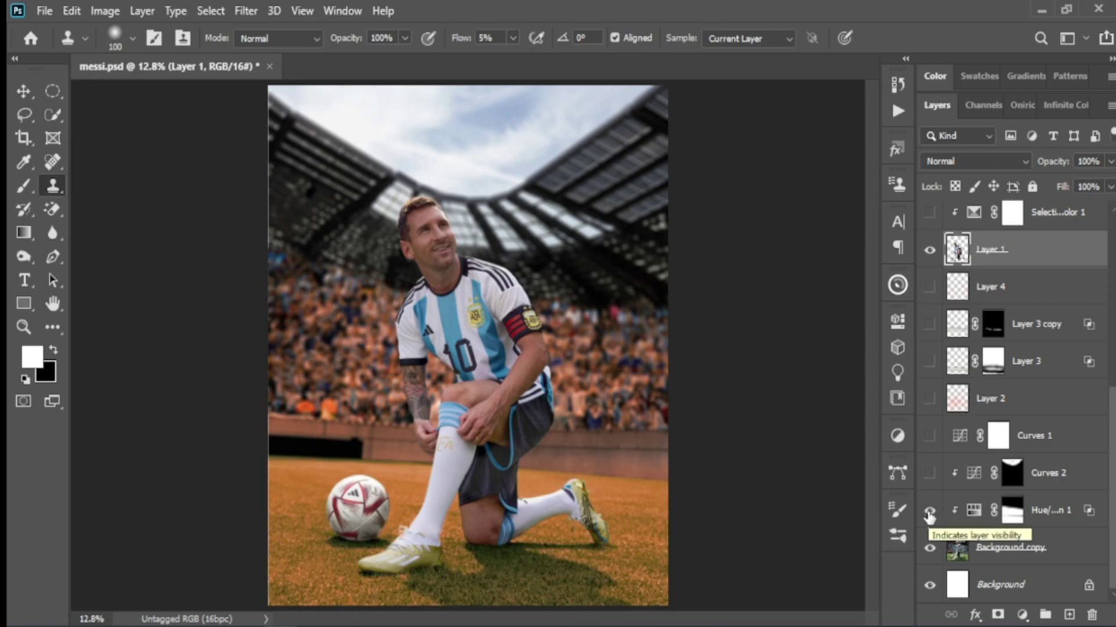
pyautogui.click(930, 512)
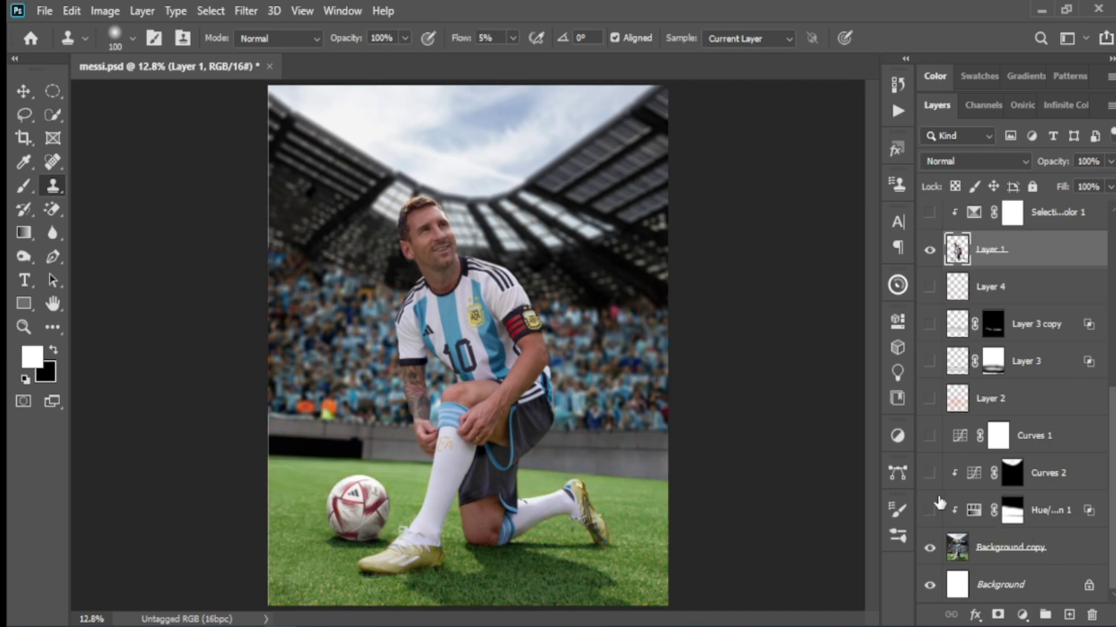
# Turn Curves 2 and Curves 1 back on to darken the sky and the whole stadium.
pyautogui.click(929, 474)
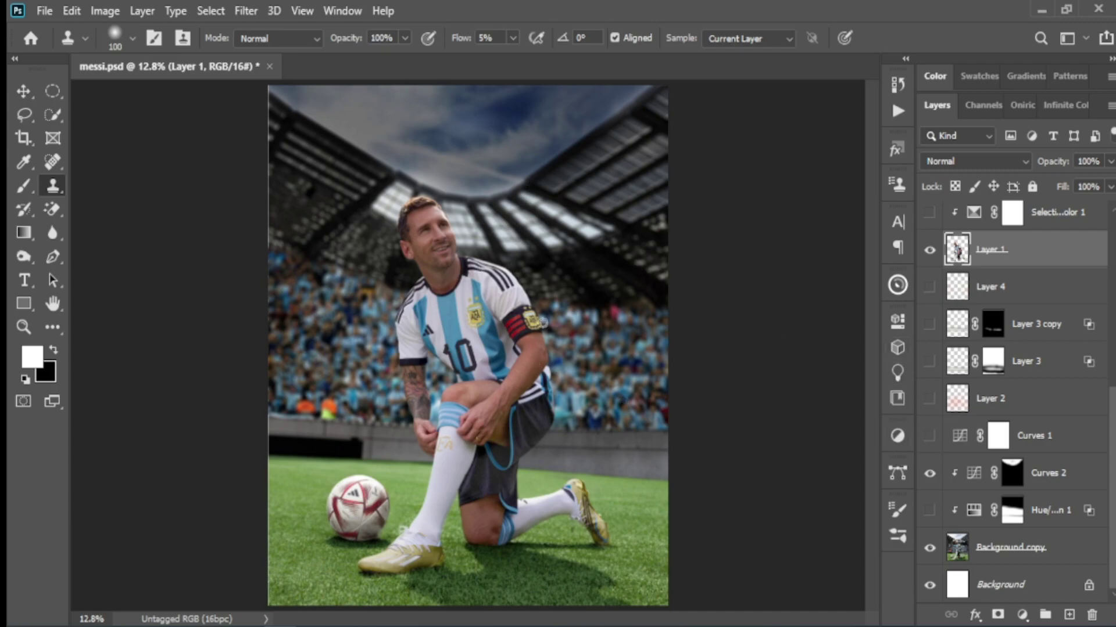
pyautogui.click(929, 436)
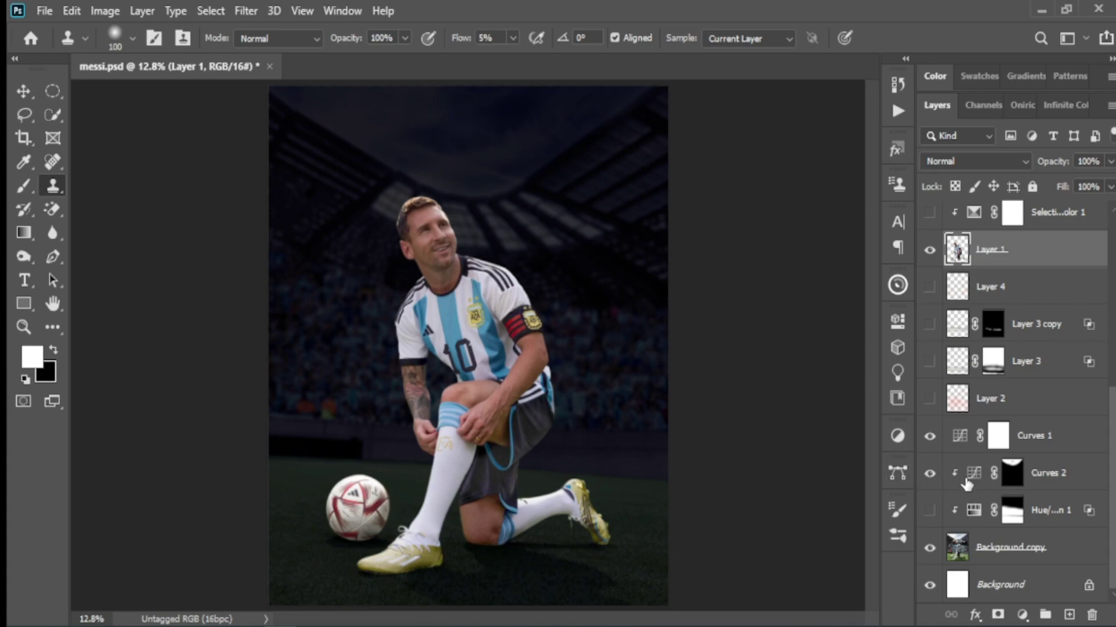
pyautogui.scroll(1, 962, 489)
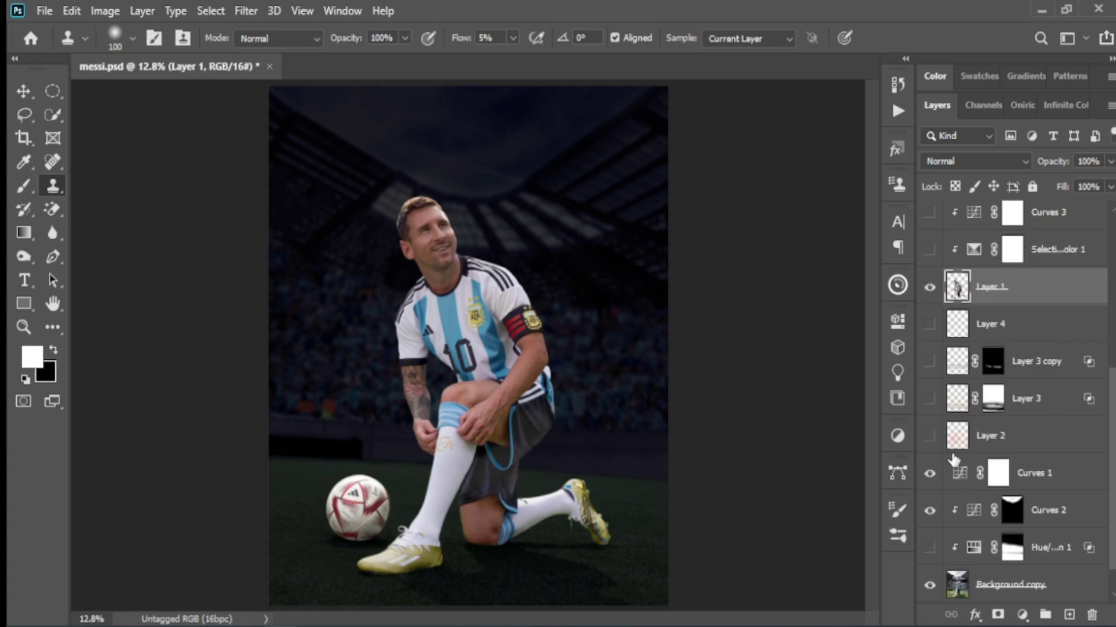
pyautogui.scroll(1, 964, 463)
pyautogui.scroll(1, 968, 462)
pyautogui.scroll(1, 964, 459)
pyautogui.scroll(1, 956, 424)
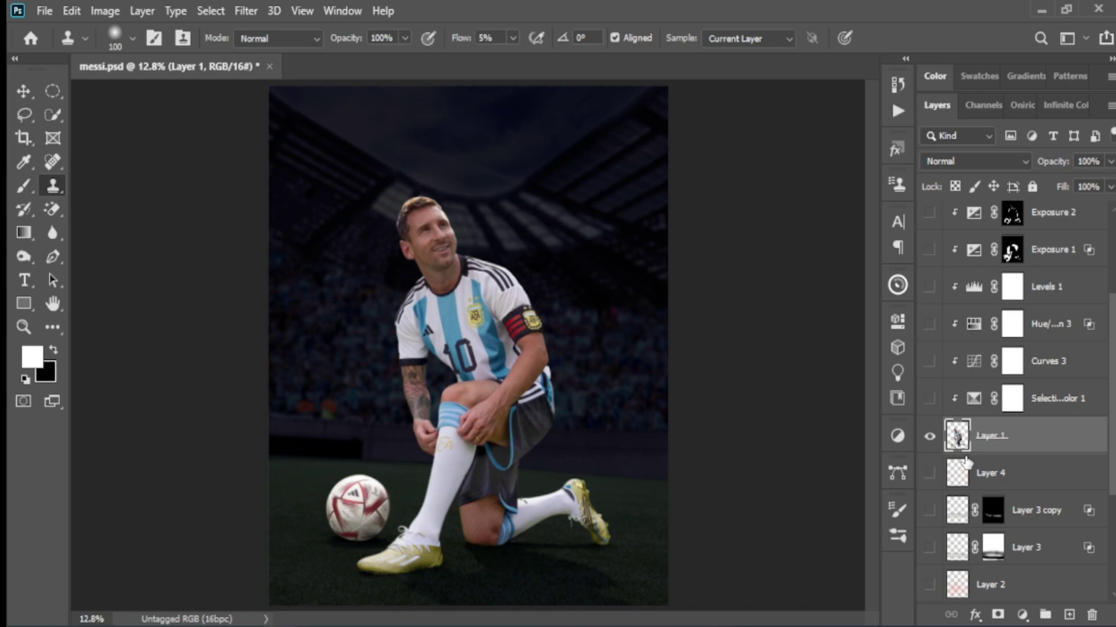
pyautogui.scroll(2, 944, 383)
pyautogui.scroll(1, 933, 338)
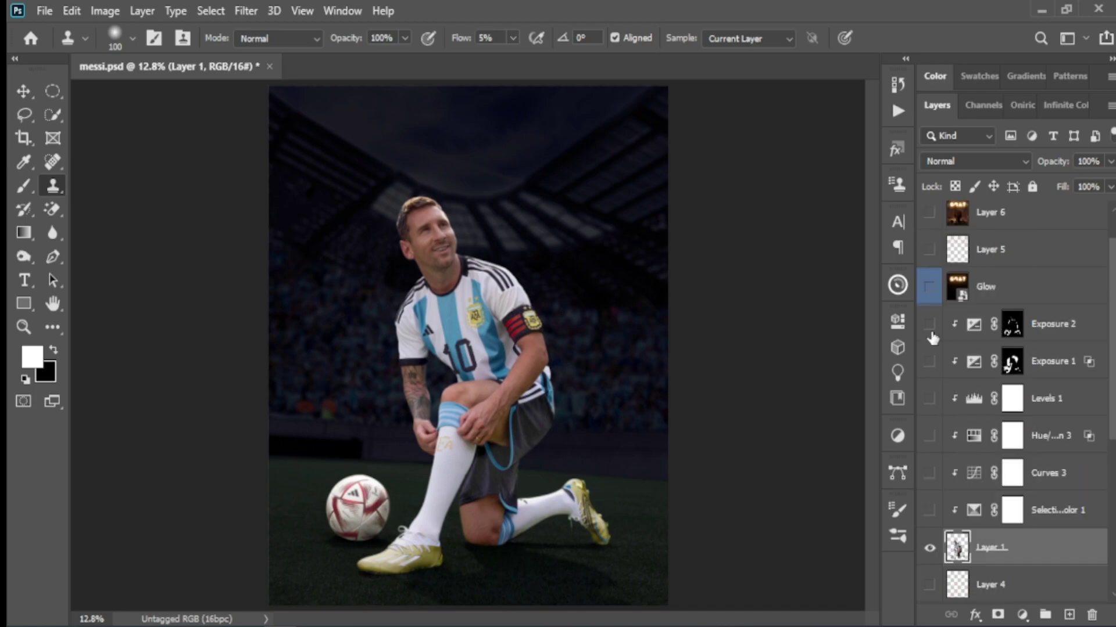
# Show the glowing GOAT Glow layer and switch on the Curves 3 darkening.
pyautogui.click(929, 289)
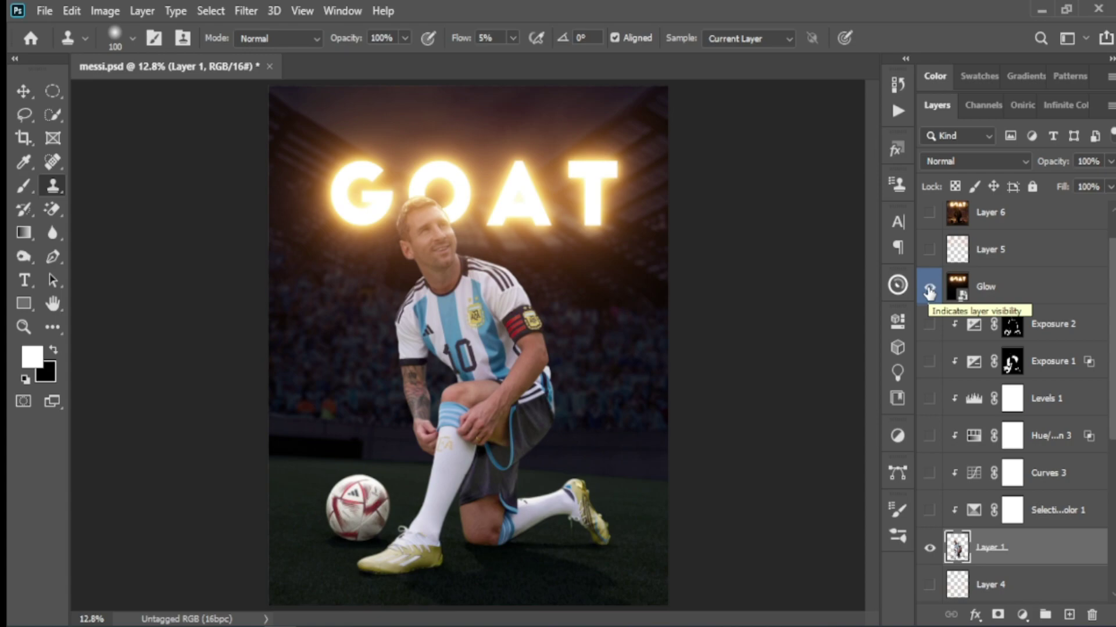
pyautogui.scroll(-1, 948, 359)
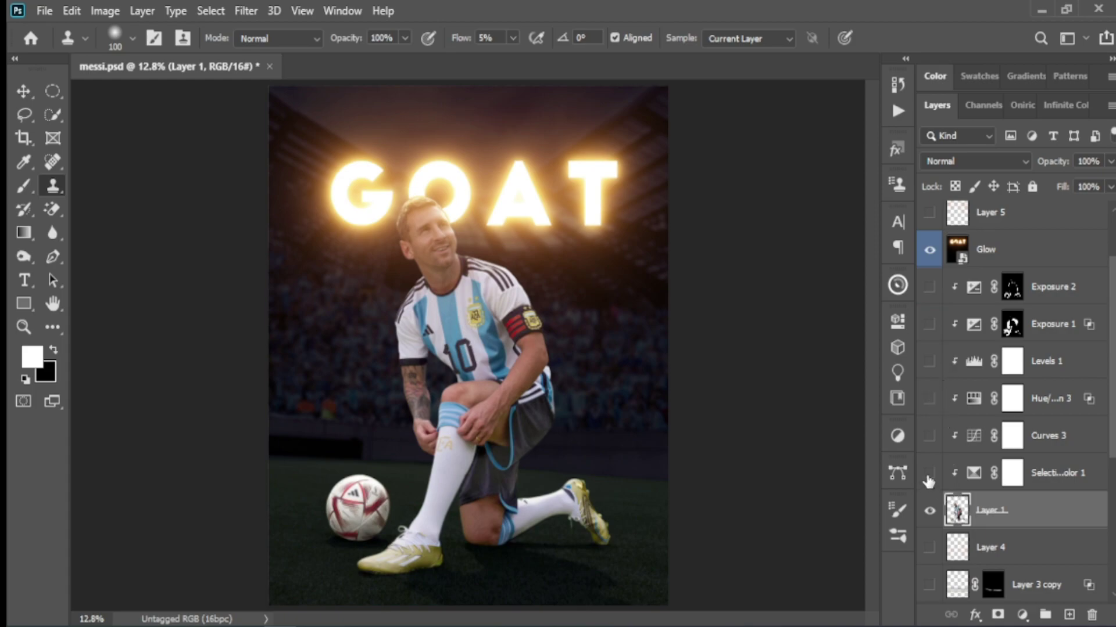
pyautogui.click(929, 437)
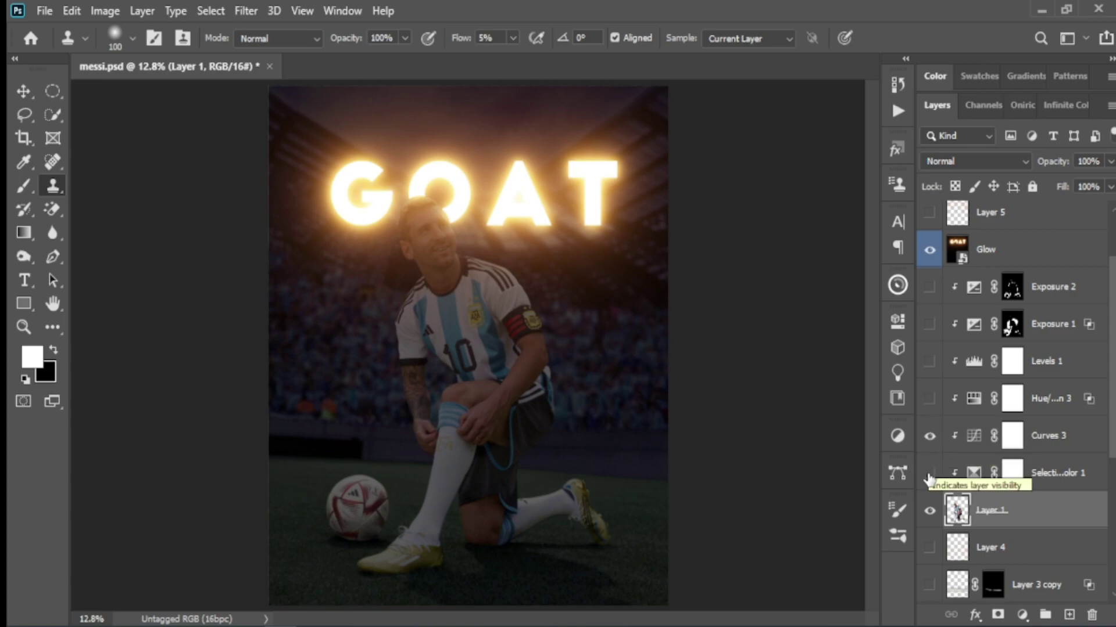
# Switch on Selective Color 1, comparing it on and off before keeping it.
pyautogui.click(929, 474)
pyautogui.click(929, 474)
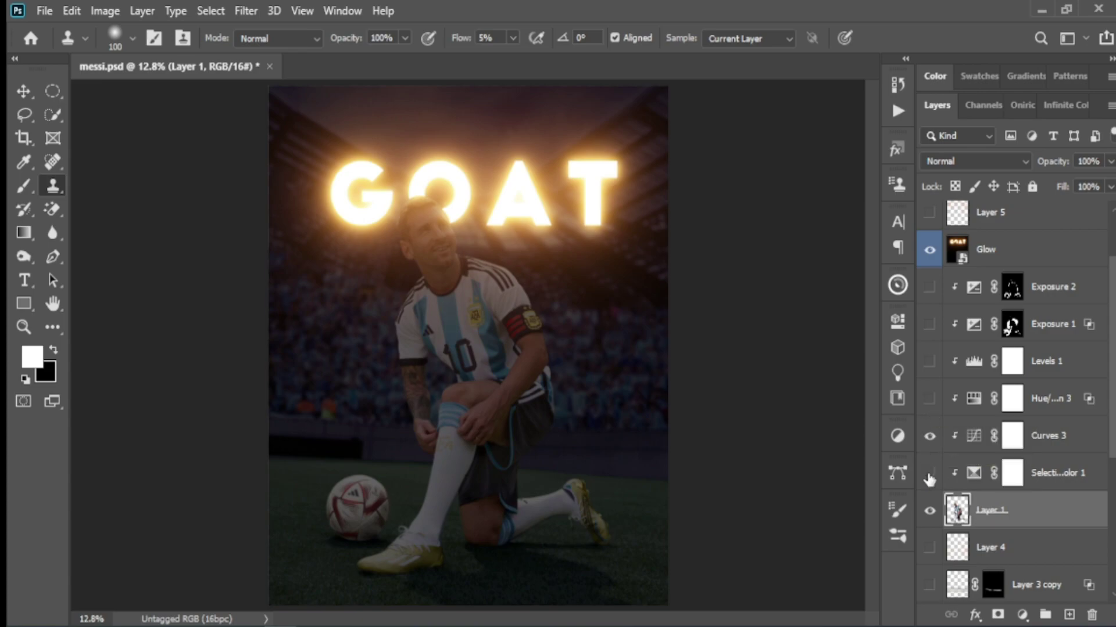
pyautogui.click(929, 474)
pyautogui.click(929, 475)
pyautogui.click(929, 474)
# Turn on Hue/Saturation 3 after a quick comparison, then switch on Levels 1.
pyautogui.click(930, 400)
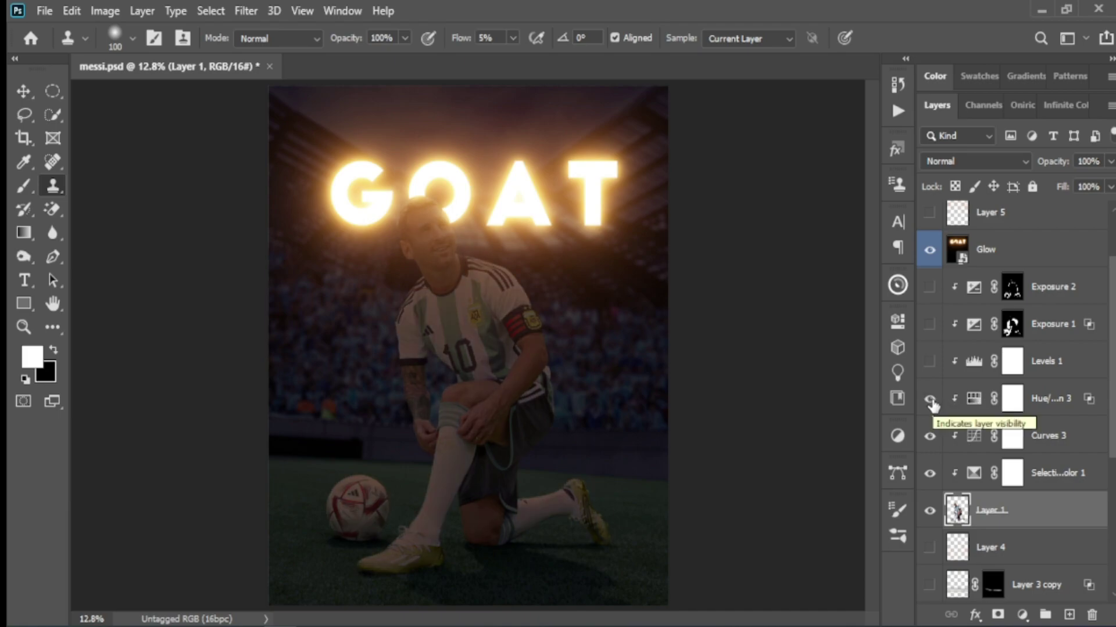
pyautogui.click(930, 401)
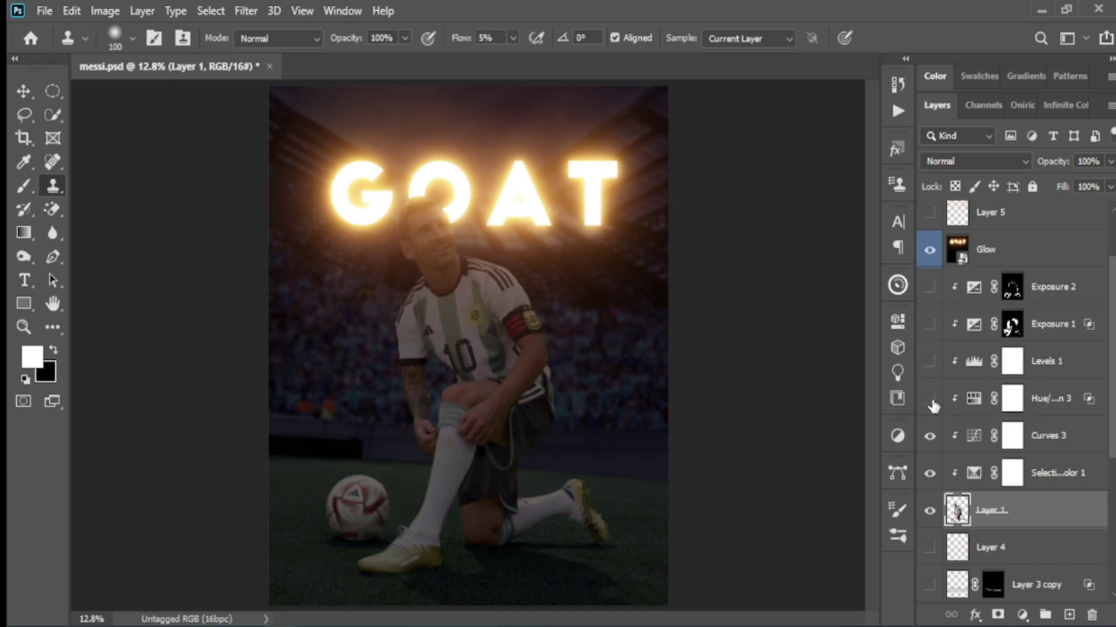
pyautogui.click(929, 399)
pyautogui.click(969, 372)
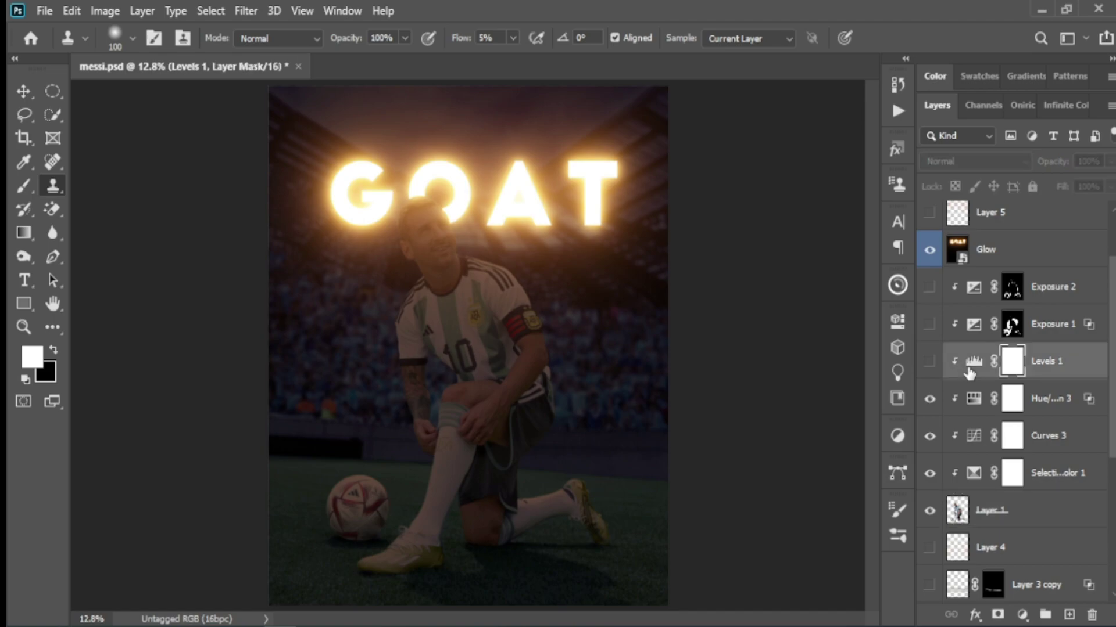
pyautogui.click(930, 363)
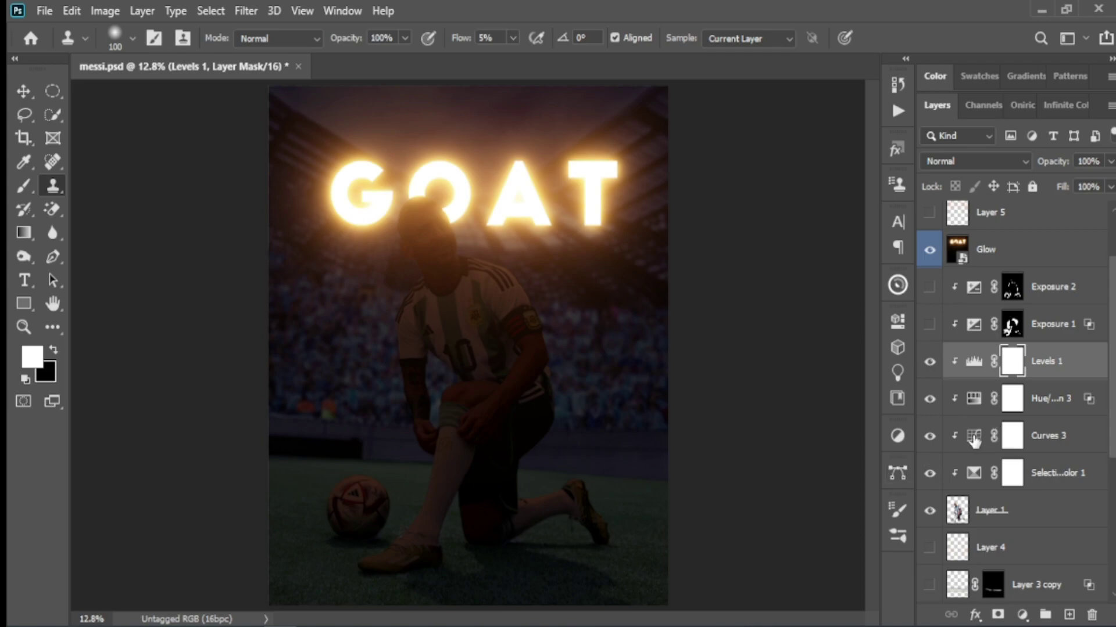
# Check the Hue/Saturation 3 settings, then switch on and inspect Hue/Saturation 1.
pyautogui.doubleClick(974, 399)
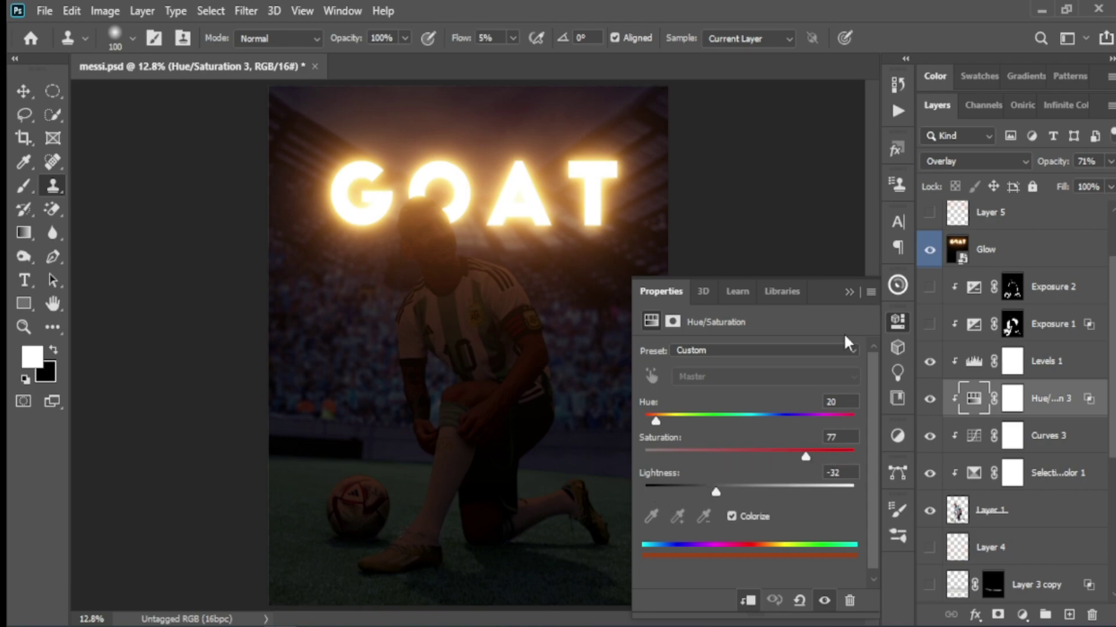
pyautogui.click(849, 292)
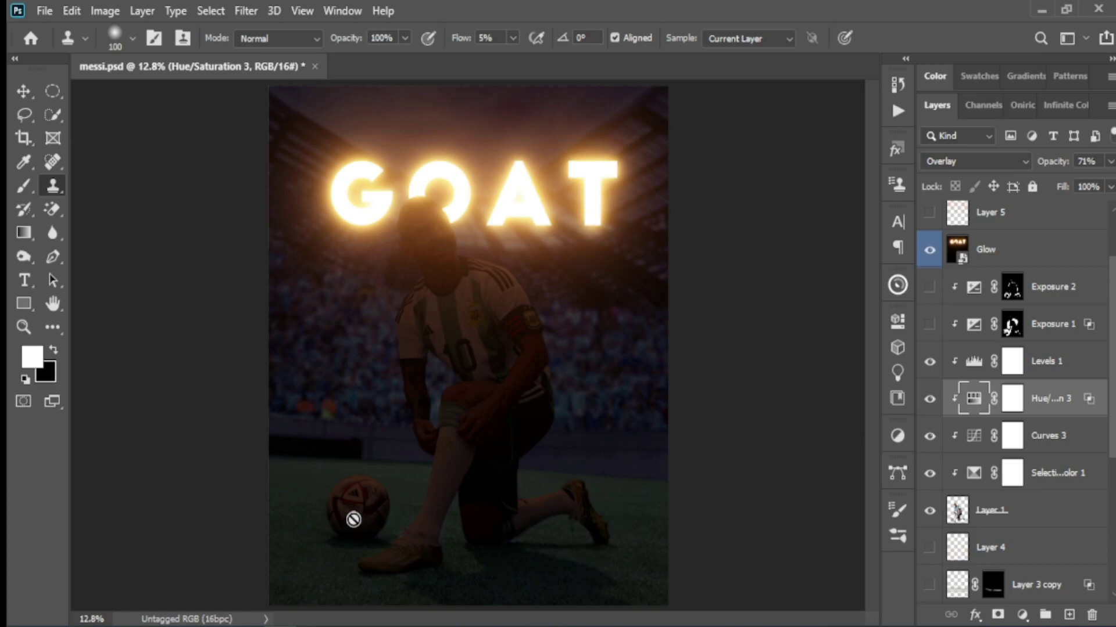
pyautogui.scroll(-1, 1008, 447)
pyautogui.scroll(-3, 1008, 448)
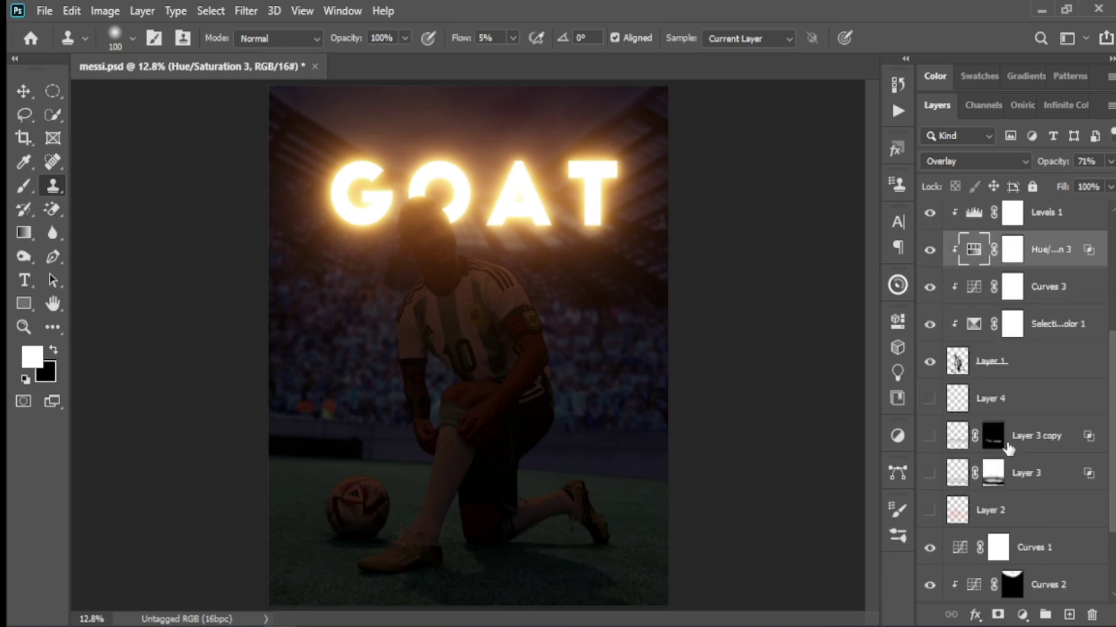
pyautogui.scroll(-3, 1008, 448)
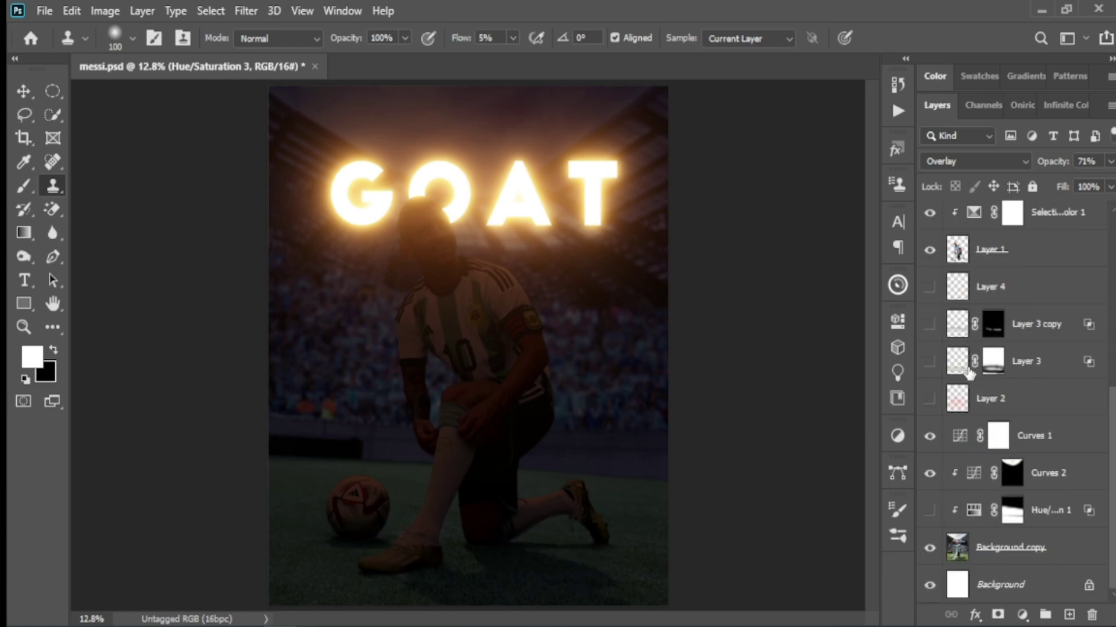
pyautogui.click(931, 512)
pyautogui.doubleClick(974, 513)
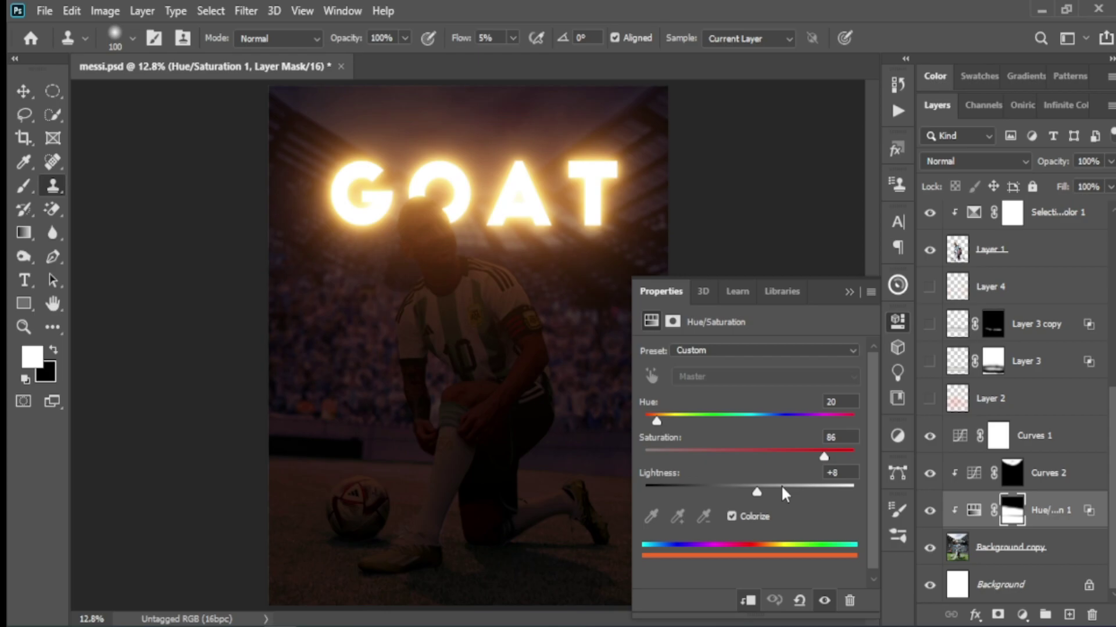
pyautogui.click(849, 292)
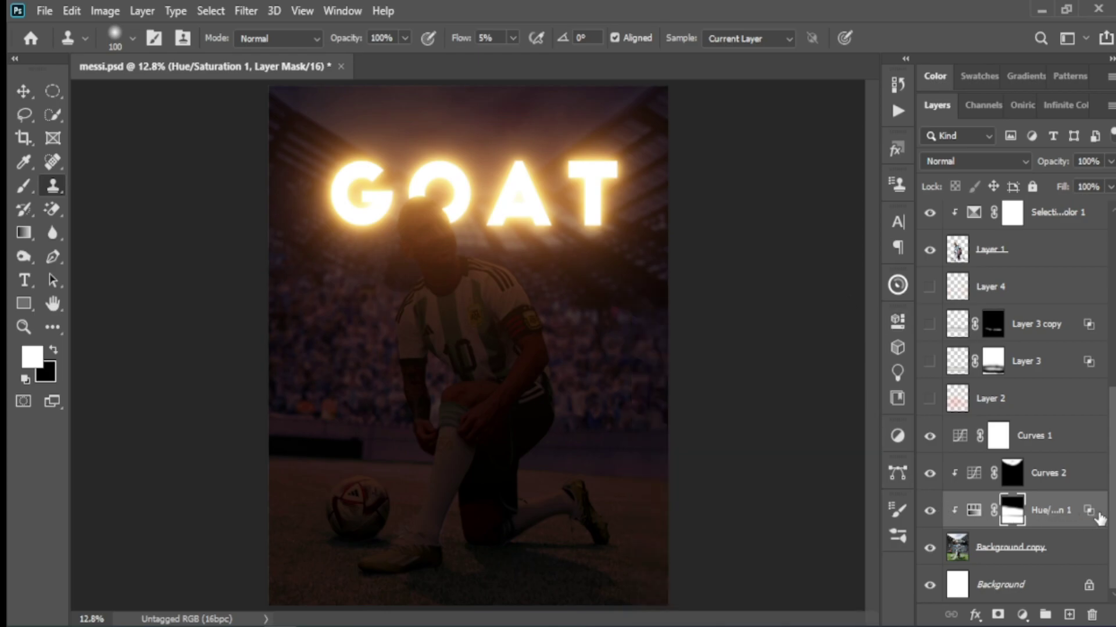
pyautogui.hotkey('ctrl', '2')
# Split the Hue/Saturation 1 Underlying Layer black handle at 86 to feather the tint from shadows.
pyautogui.doubleClick(1100, 512)
pyautogui.moveTo(735, 186); pyautogui.dragTo(864, 99)
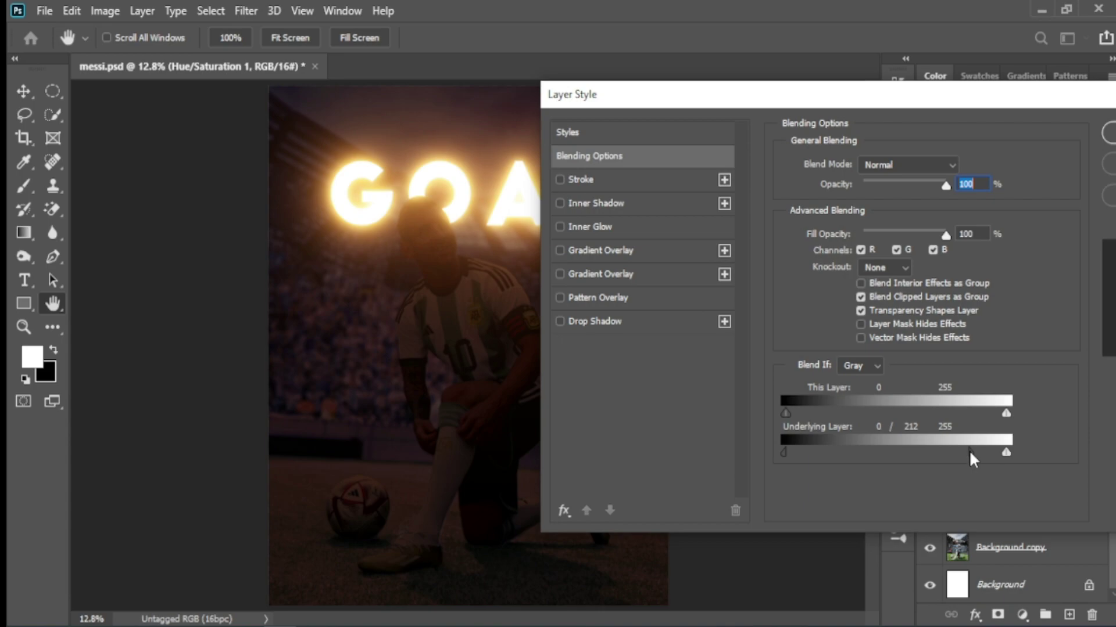
pyautogui.moveTo(969, 451); pyautogui.dragTo(784, 451)
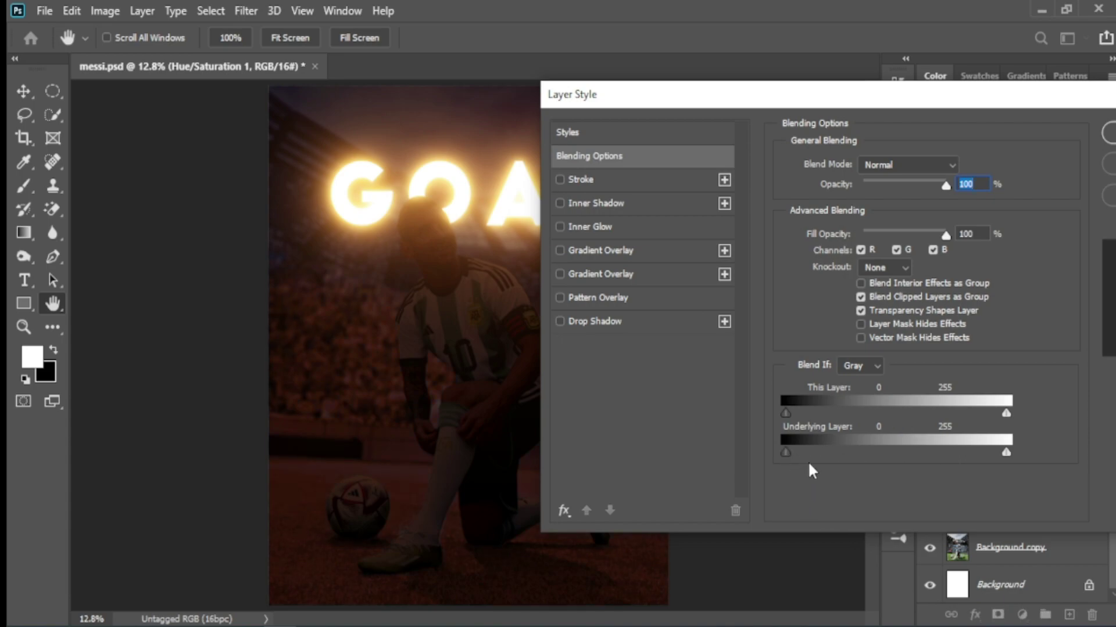
pyautogui.hotkey('ctrl', 'z')
pyautogui.moveTo(970, 452); pyautogui.dragTo(756, 450)
pyautogui.moveTo(789, 452); pyautogui.dragTo(888, 461)
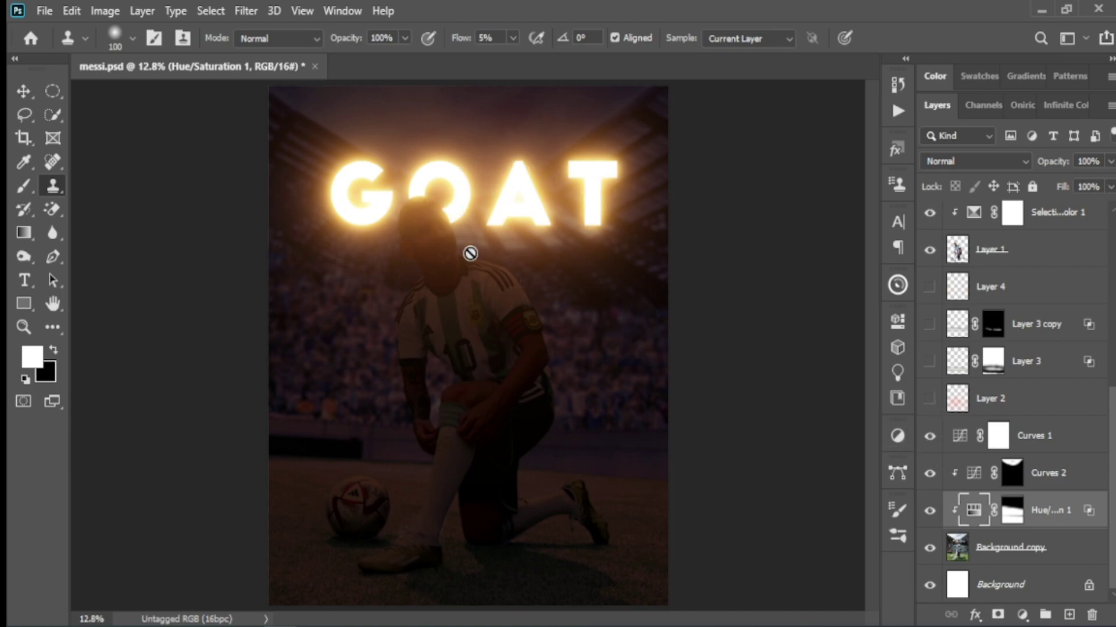
# Show Layer 2 and the Color Dodge Layer 3 floor light, then select Layer 3.
pyautogui.scroll(1, 974, 478)
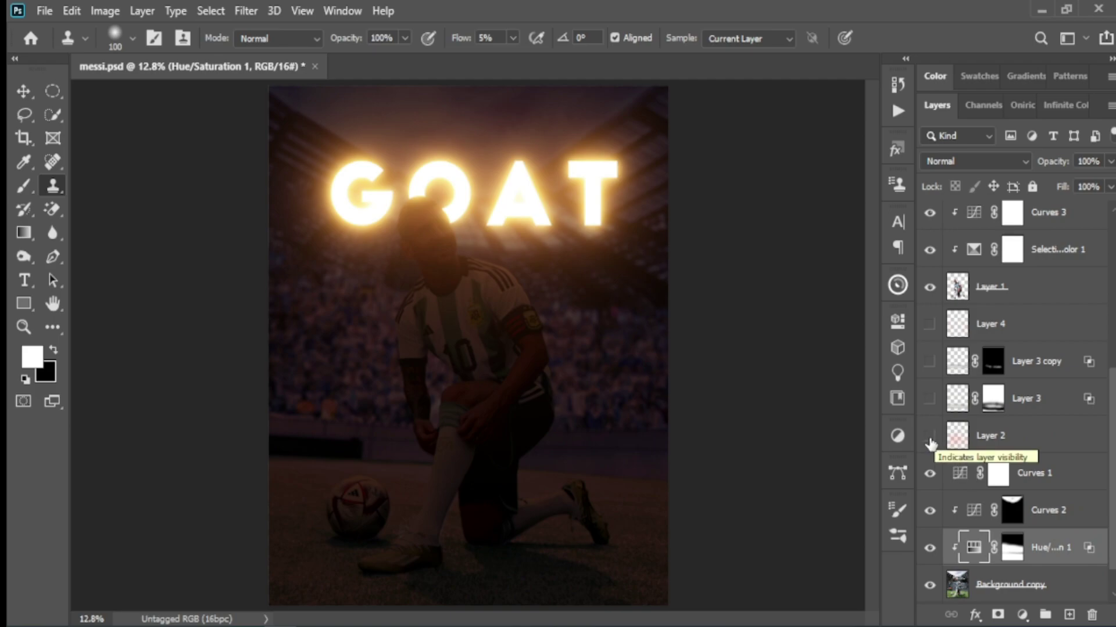
pyautogui.click(930, 437)
pyautogui.click(930, 439)
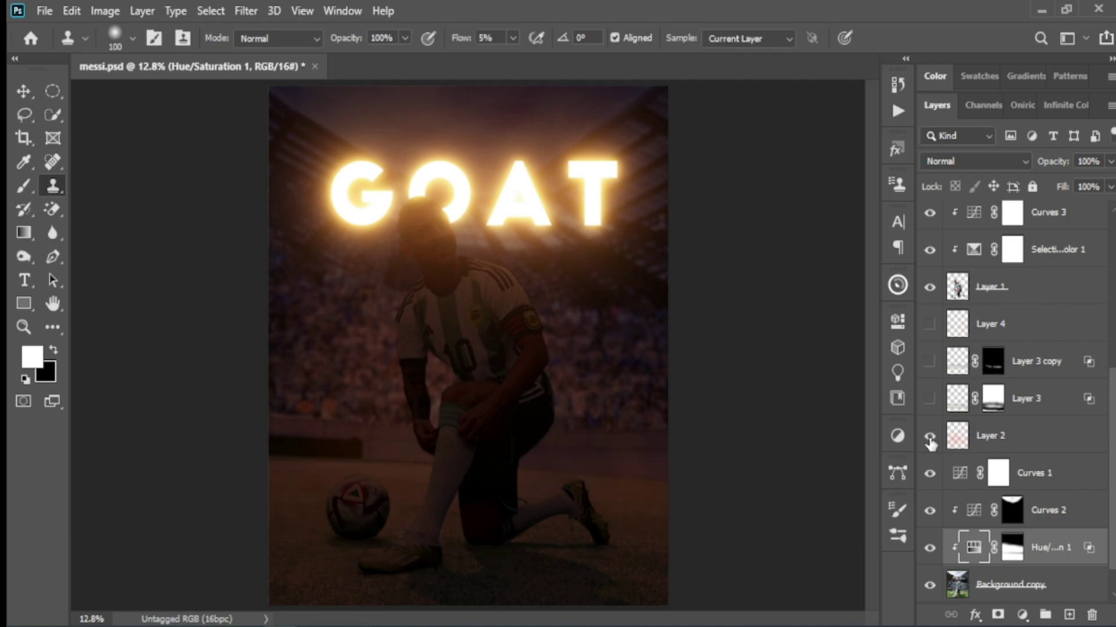
pyautogui.scroll(1, 974, 472)
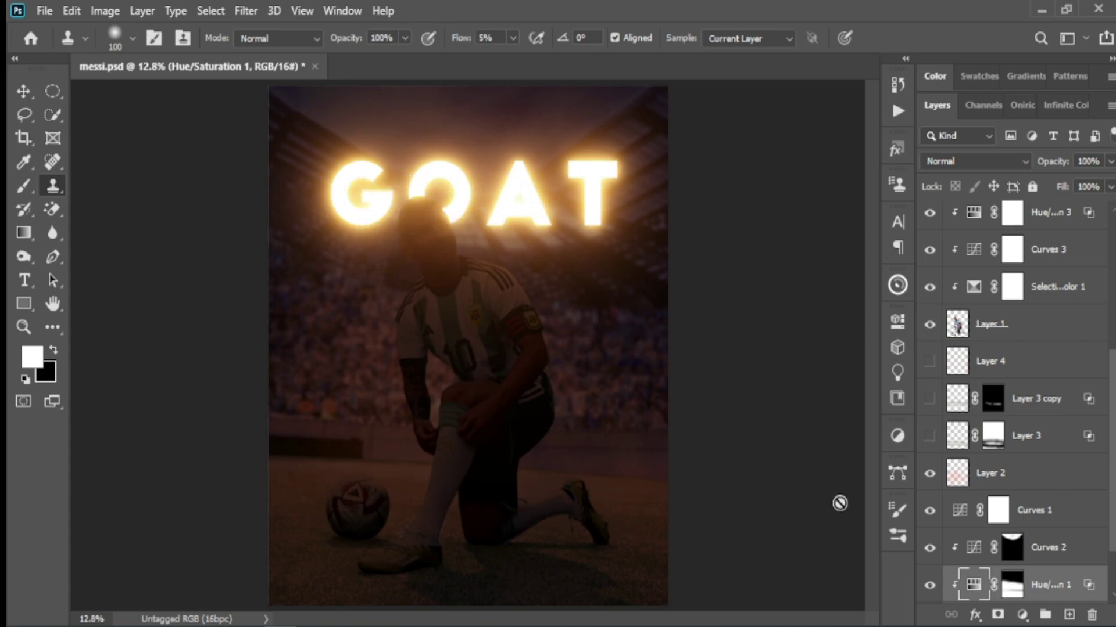
pyautogui.click(929, 437)
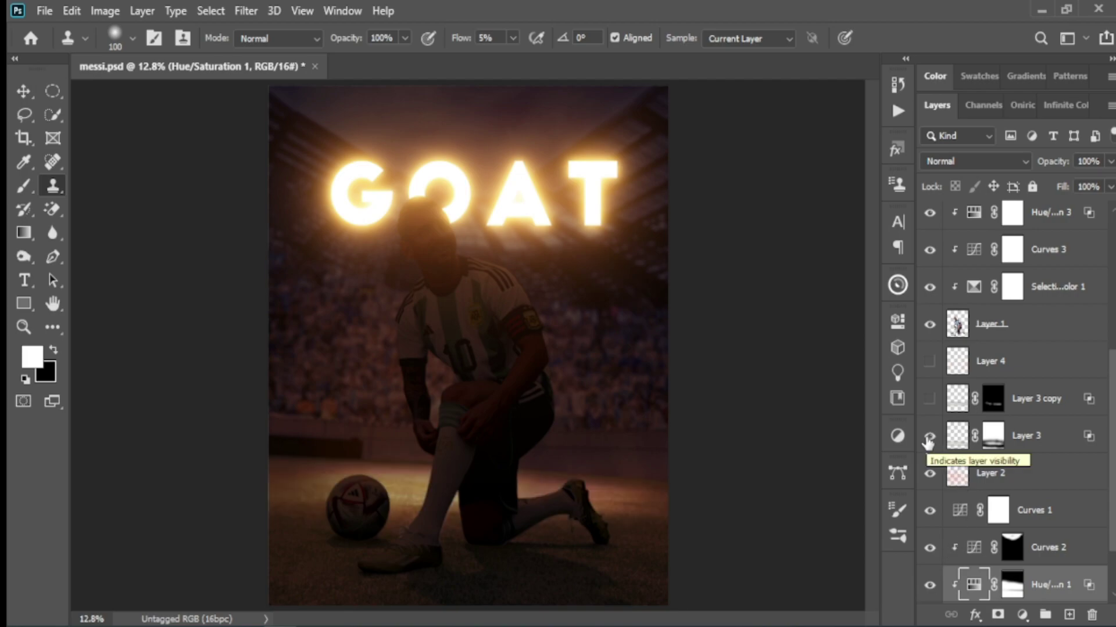
pyautogui.click(1021, 448)
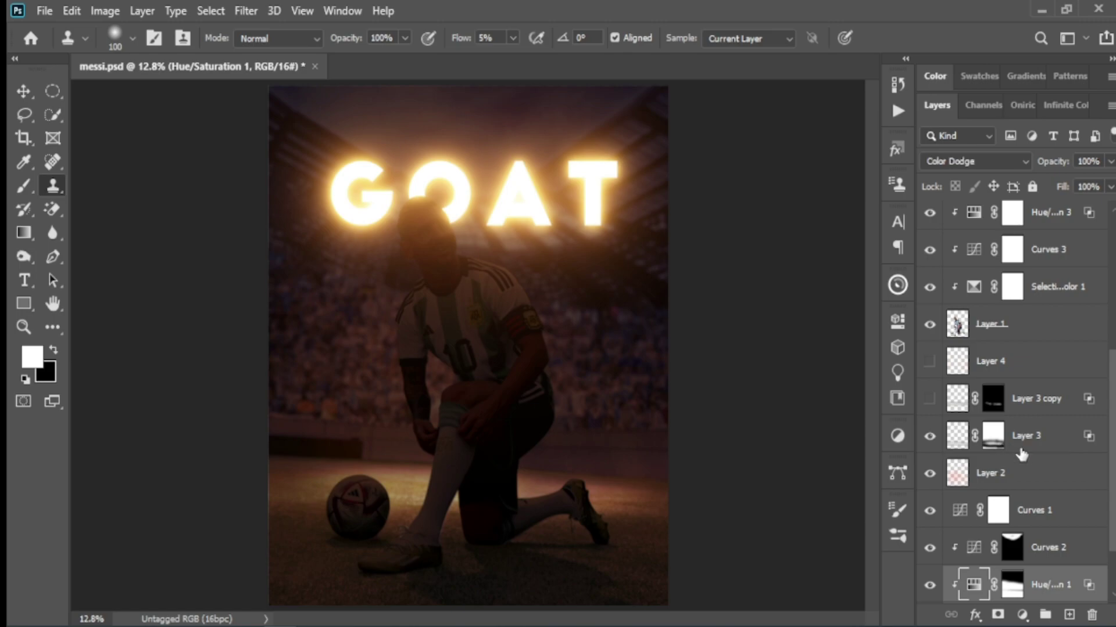
# Hide Layer 3 and add a new Solid Color fill layer.
pyautogui.click(1022, 615)
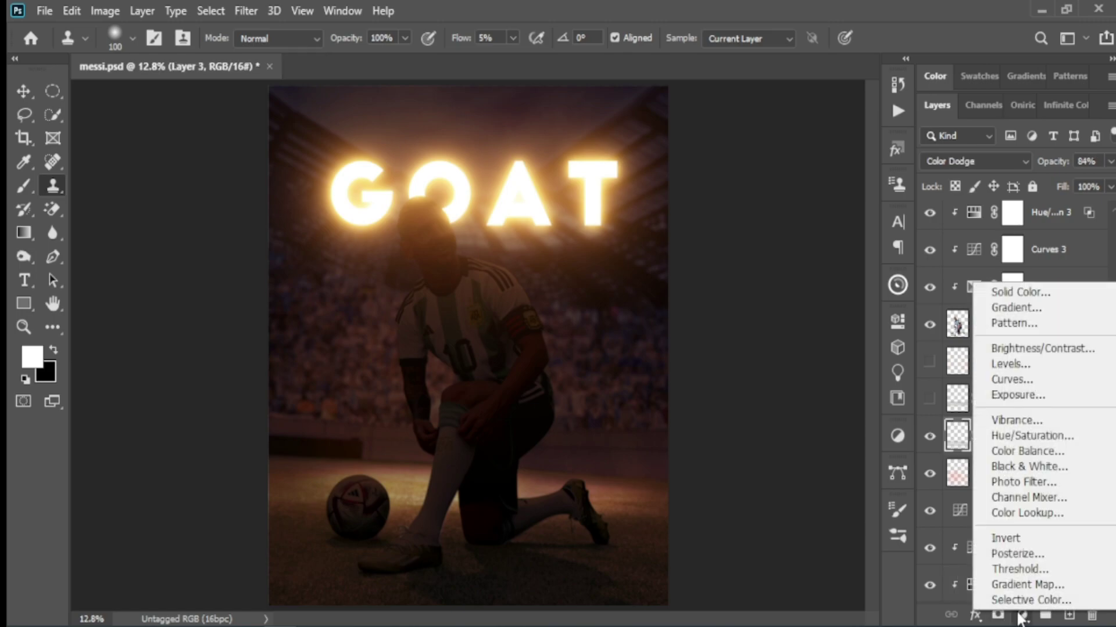
pyautogui.press('Escape')
pyautogui.click(929, 440)
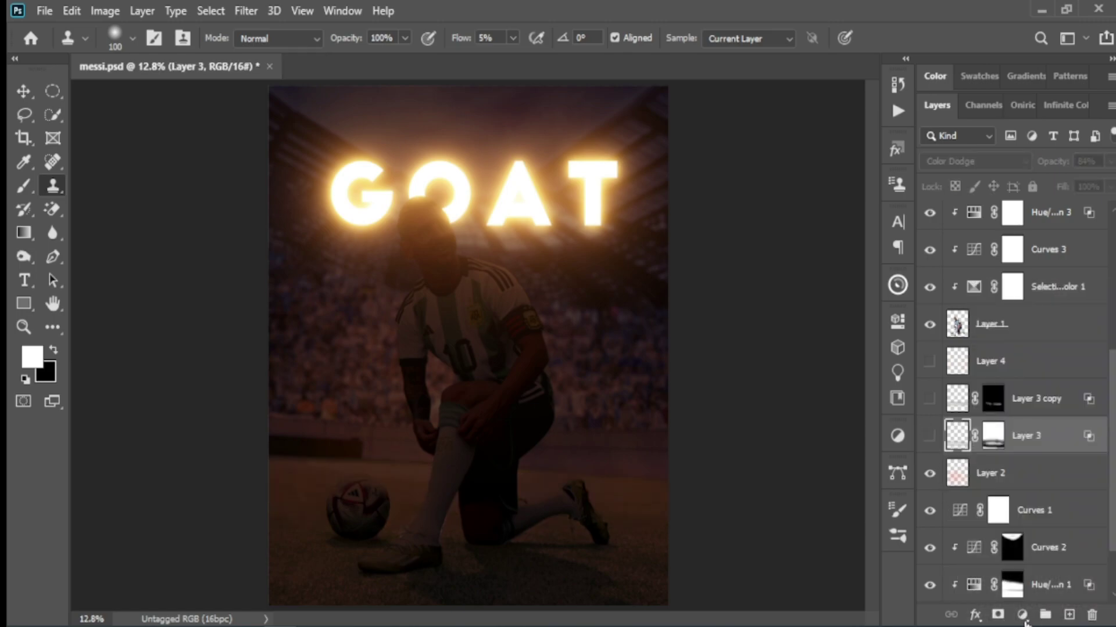
pyautogui.click(1021, 615)
pyautogui.click(1017, 297)
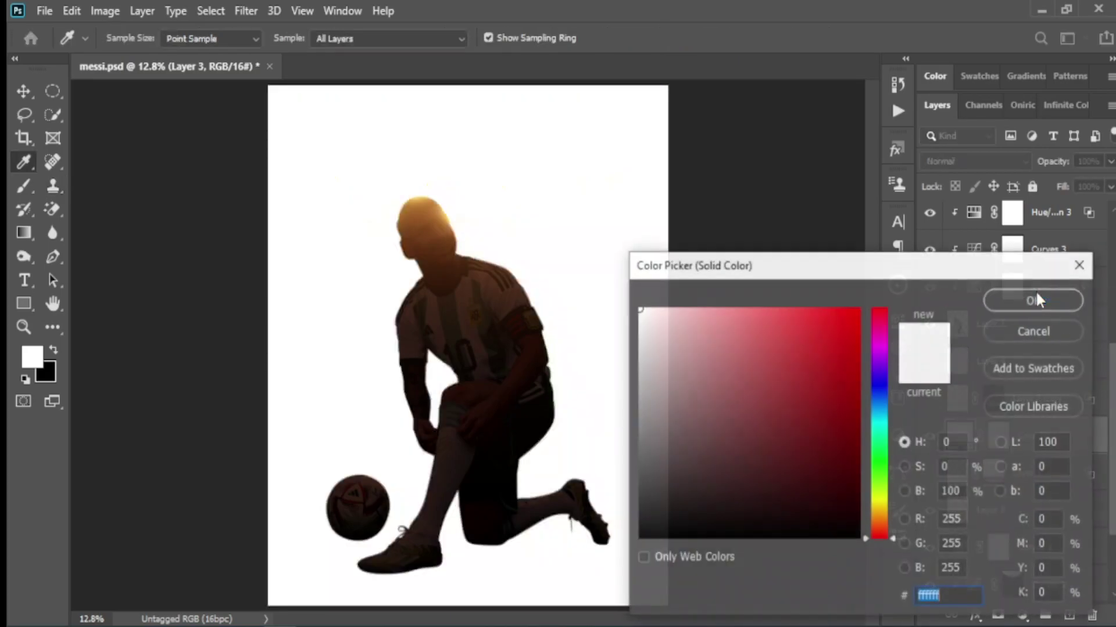
# Set the fill colour to orange H 20, S 92, B 100 and confirm it.
pyautogui.click(808, 308)
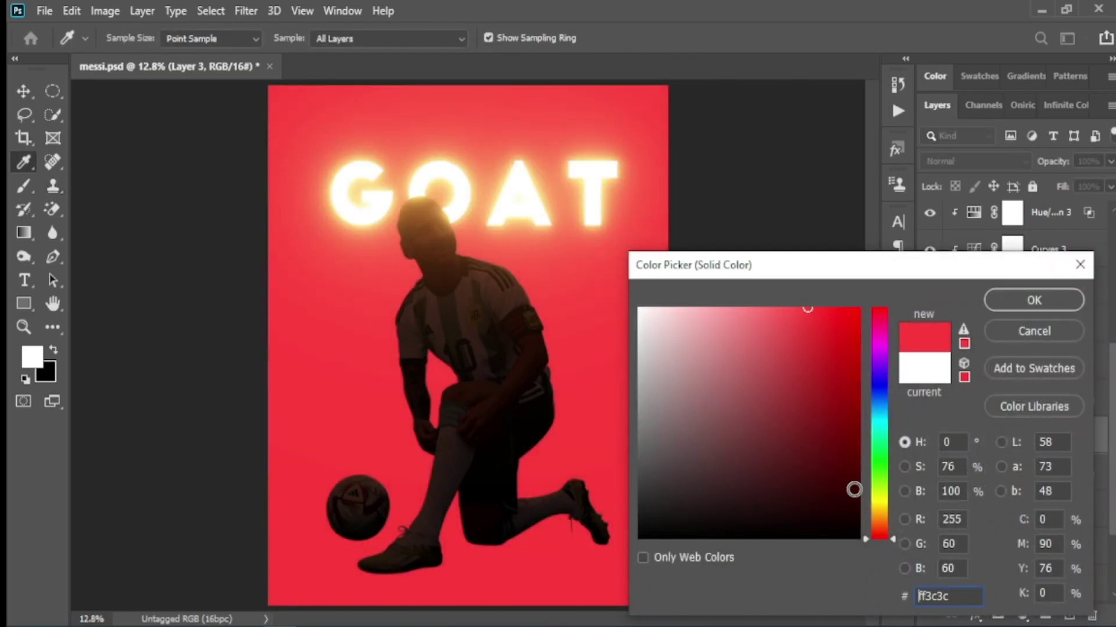
pyautogui.click(946, 442)
pyautogui.write('20')
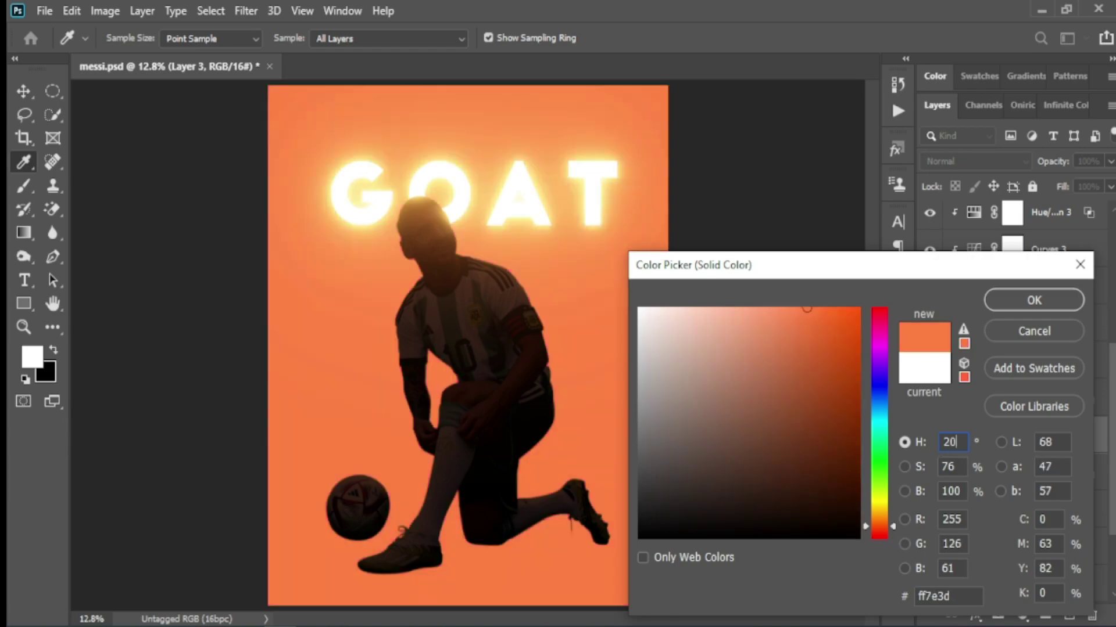
pyautogui.click(843, 308)
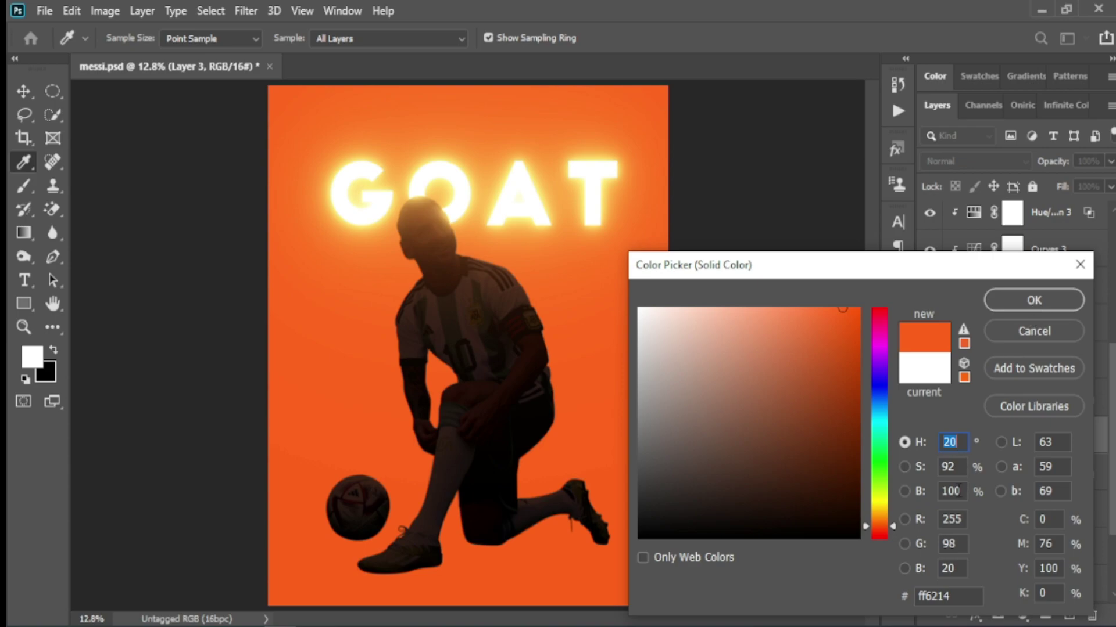
pyautogui.doubleClick(962, 491)
pyautogui.write('50')
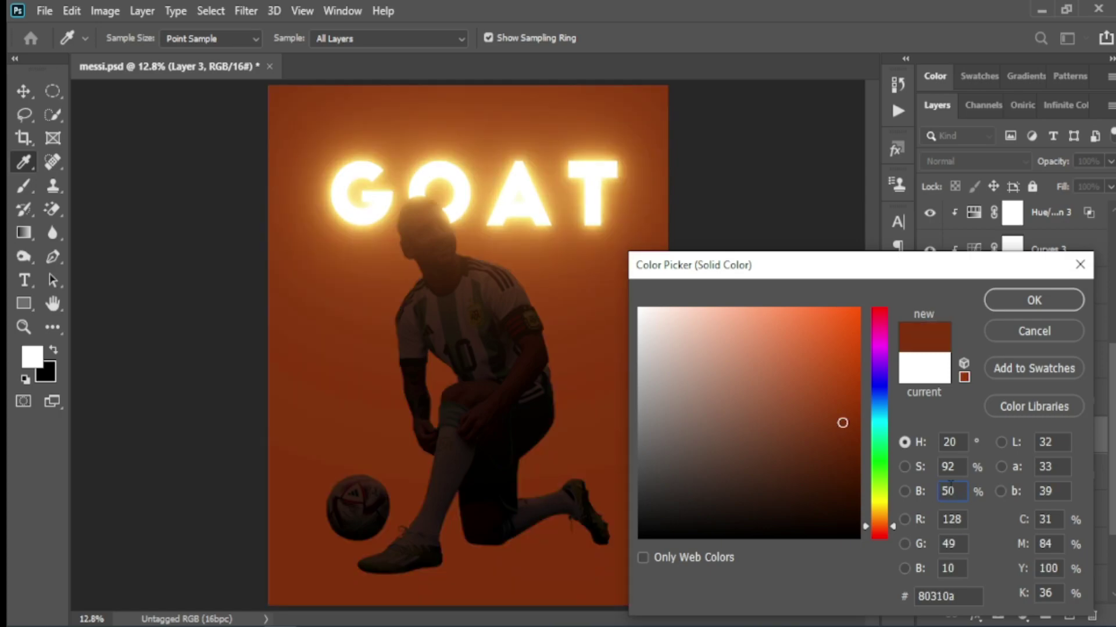
pyautogui.doubleClick(951, 492)
pyautogui.write('100')
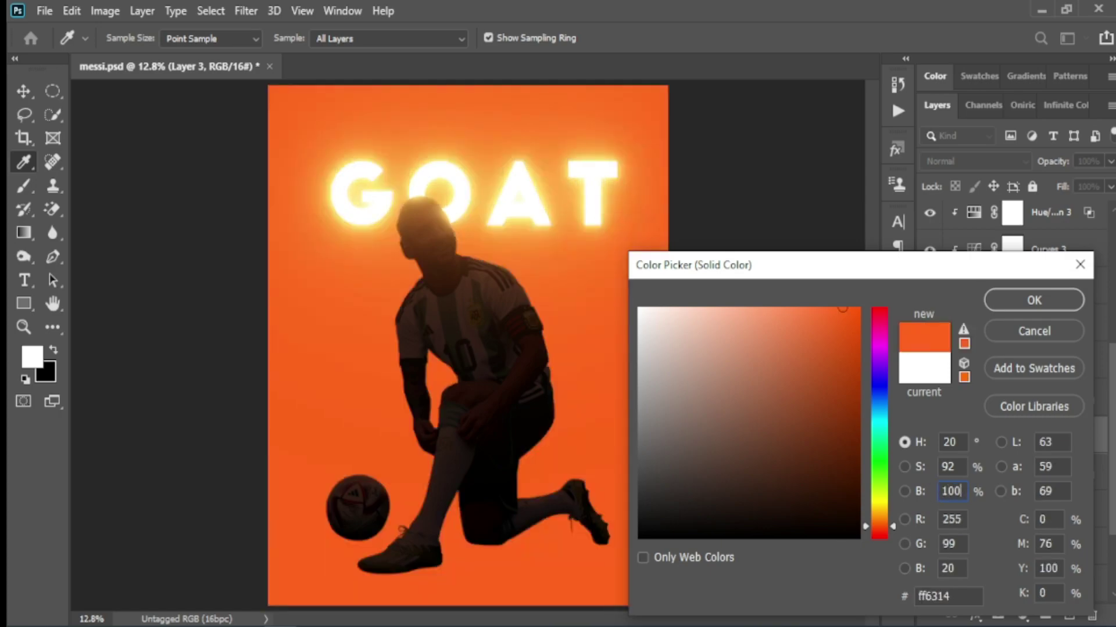
pyautogui.click(1040, 299)
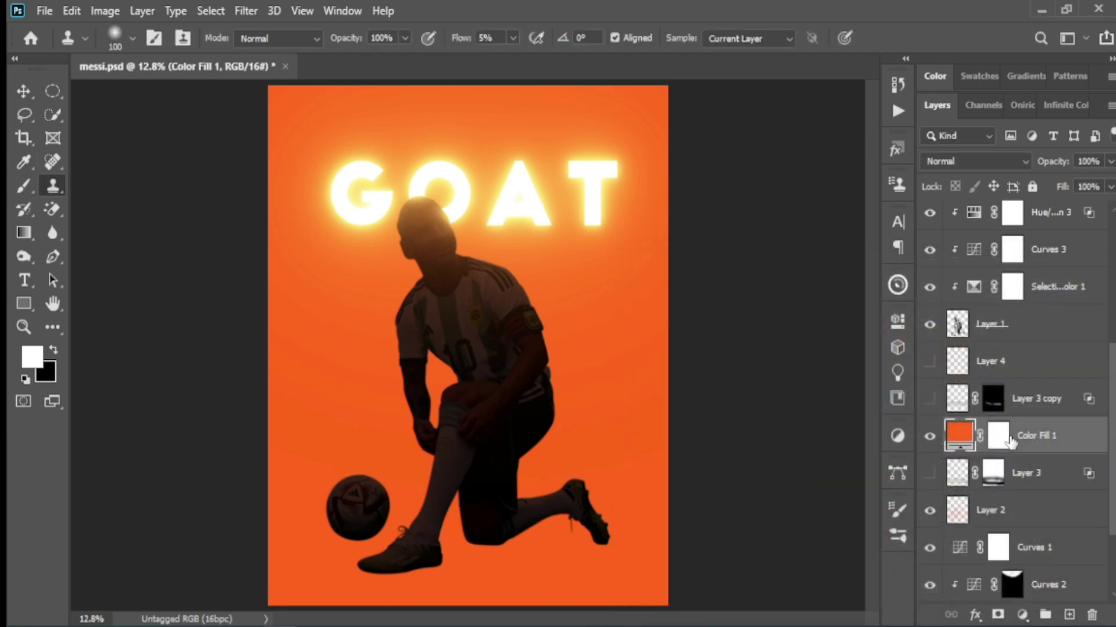
# Split the Color Fill 1 Underlying Layer black slider to 0/171 so orange tints only brighter areas.
pyautogui.doubleClick(1091, 453)
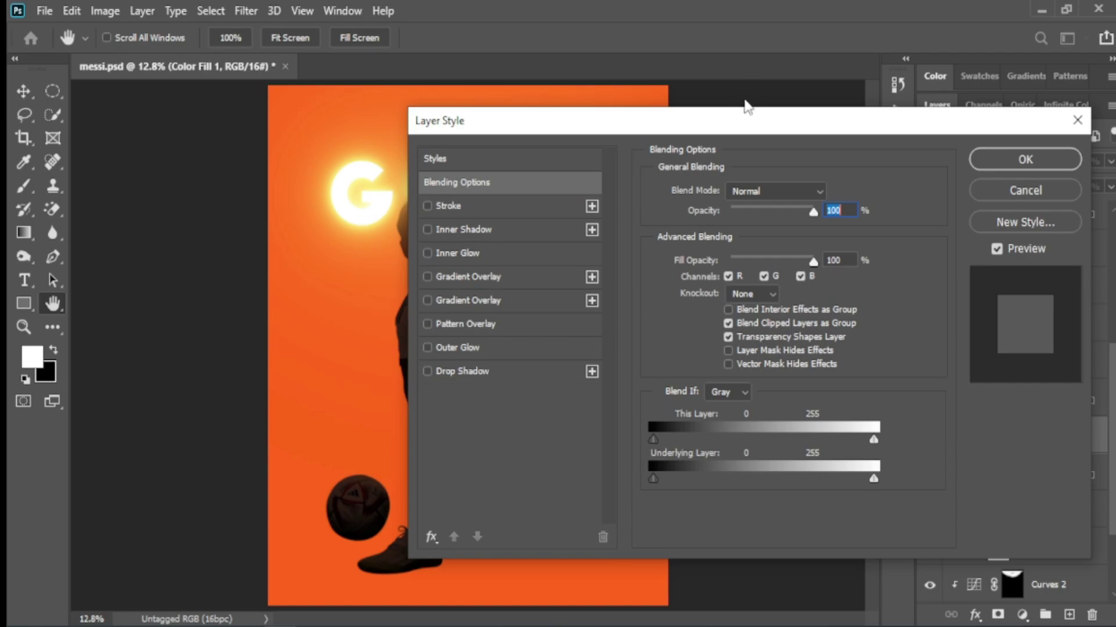
pyautogui.moveTo(523, 122); pyautogui.dragTo(711, 74)
pyautogui.moveTo(847, 435); pyautogui.dragTo(928, 435)
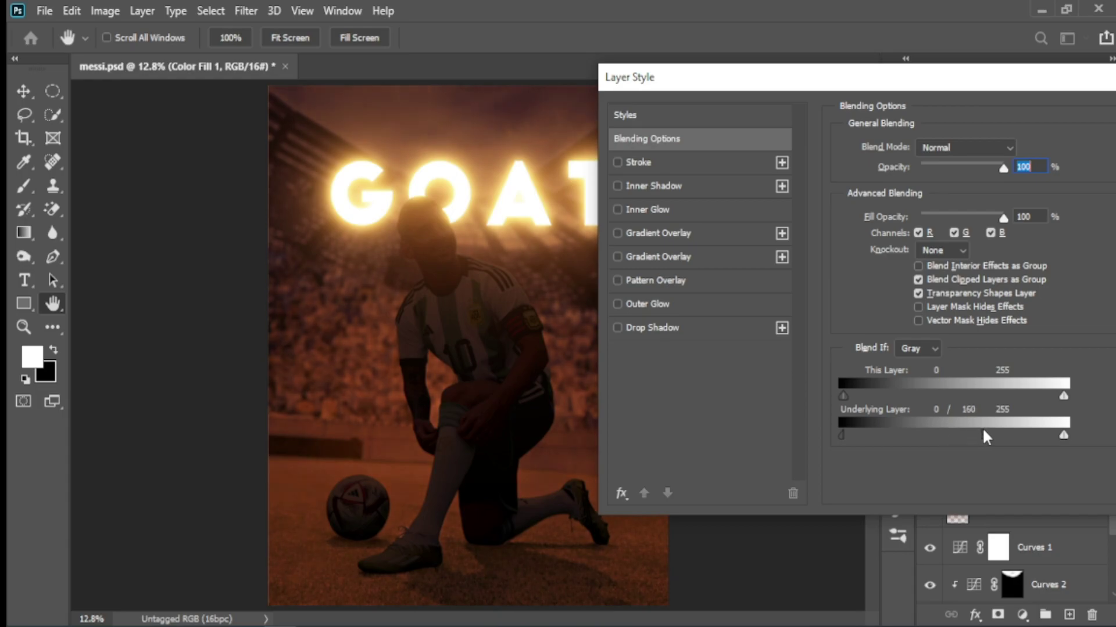
pyautogui.moveTo(983, 430)
pyautogui.mouseDown()
pyautogui.moveTo(906, 437)
pyautogui.moveTo(986, 435)
pyautogui.moveTo(903, 425)
pyautogui.mouseUp()
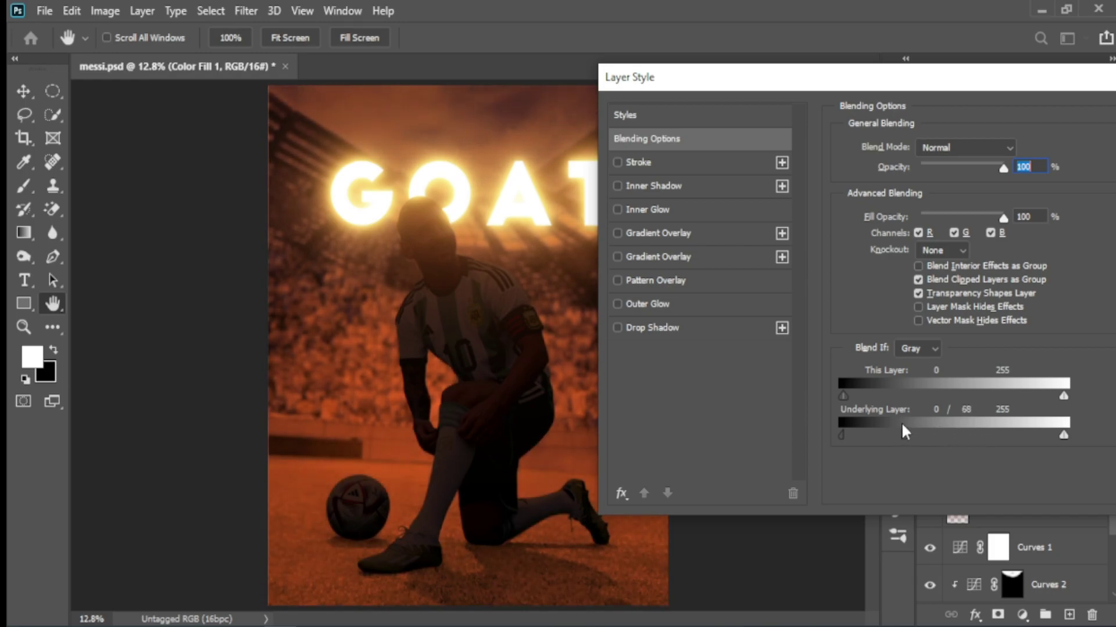
pyautogui.moveTo(902, 425); pyautogui.dragTo(977, 425)
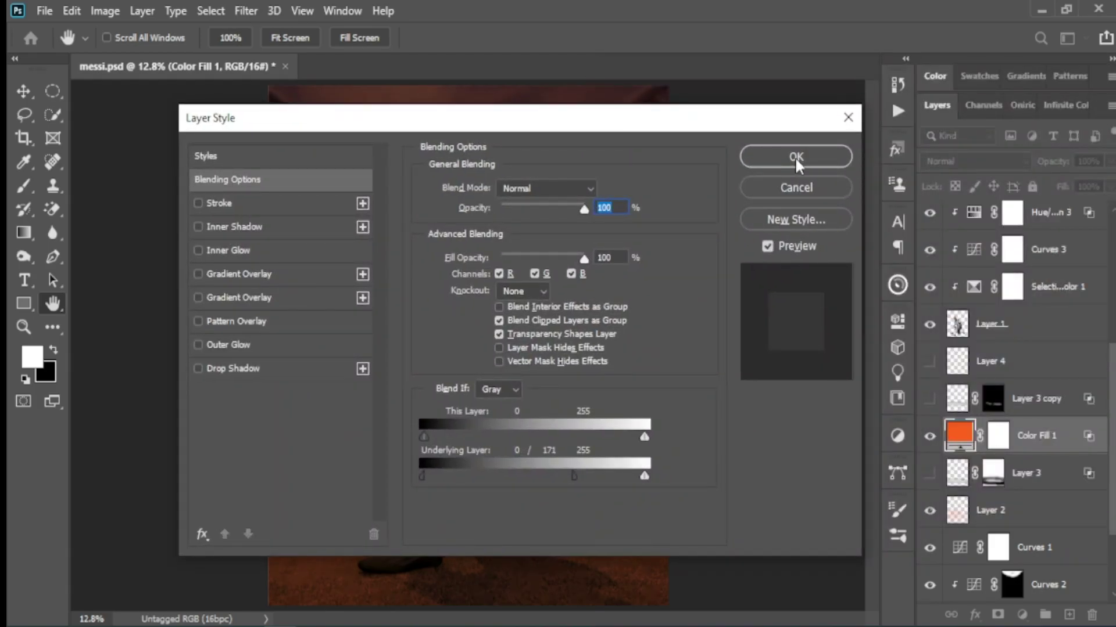
pyautogui.press('Return')
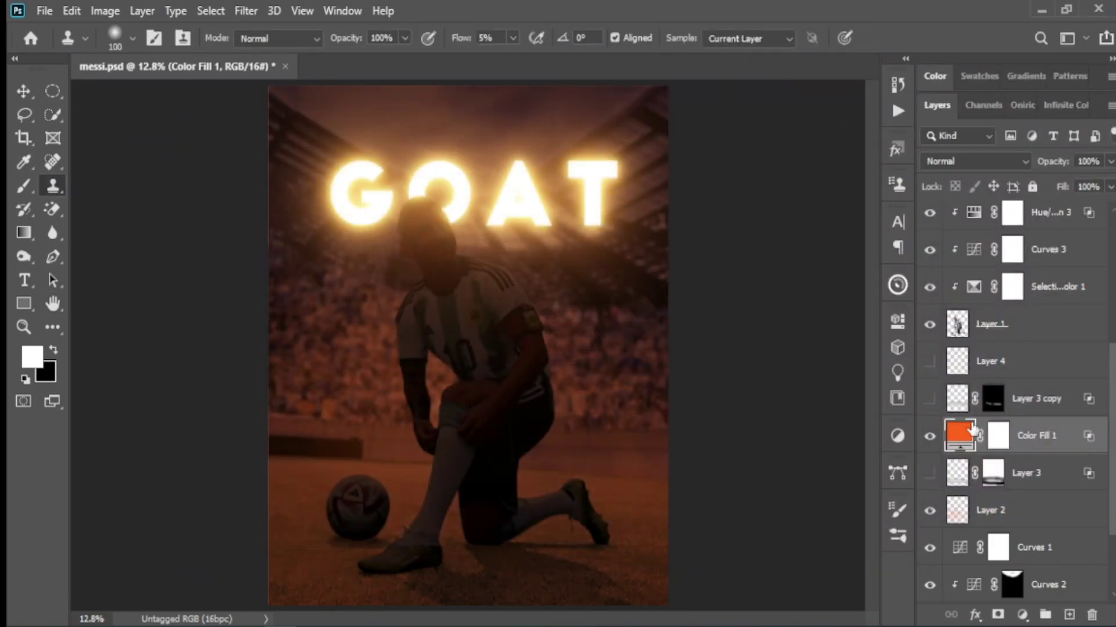
# Set Color Fill 1 to Linear Dodge (Add) and invert its mask to hide it.
pyautogui.click(973, 161)
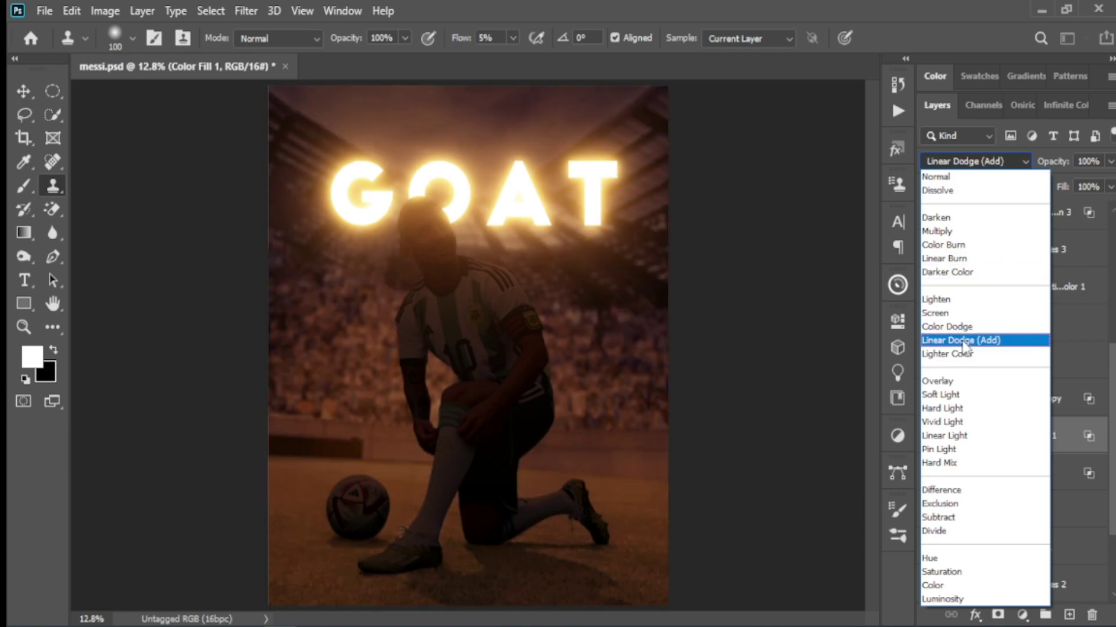
pyautogui.click(964, 342)
pyautogui.click(998, 445)
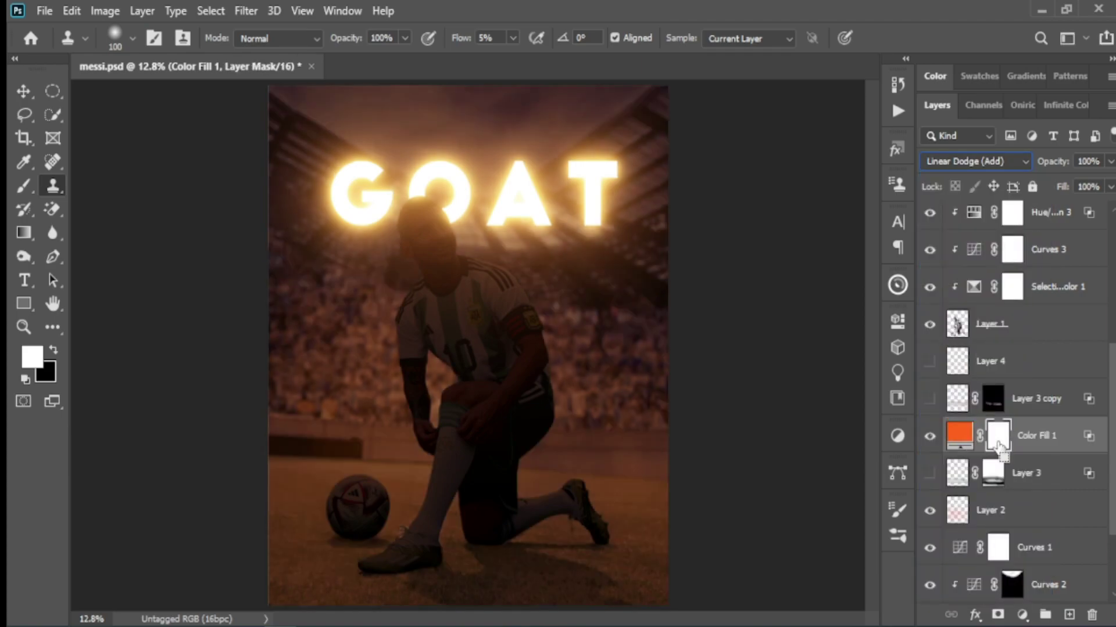
pyautogui.hotkey('ctrl', 'i')
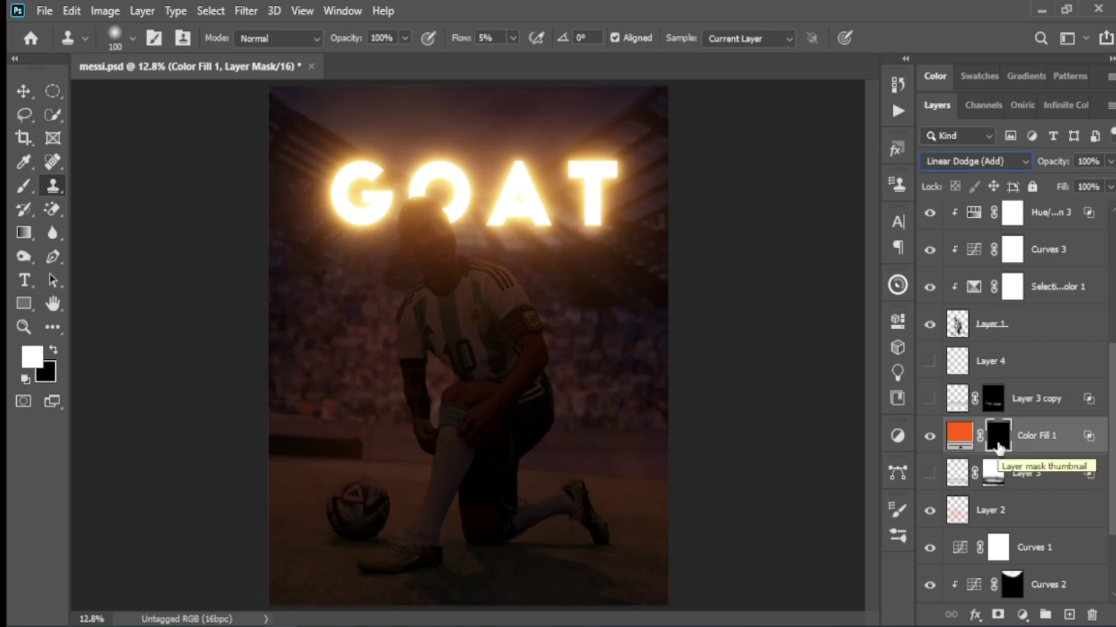
# Set up a large, flattened Soft Round brush for painting the mask.
pyautogui.click(25, 185)
pyautogui.click(132, 37)
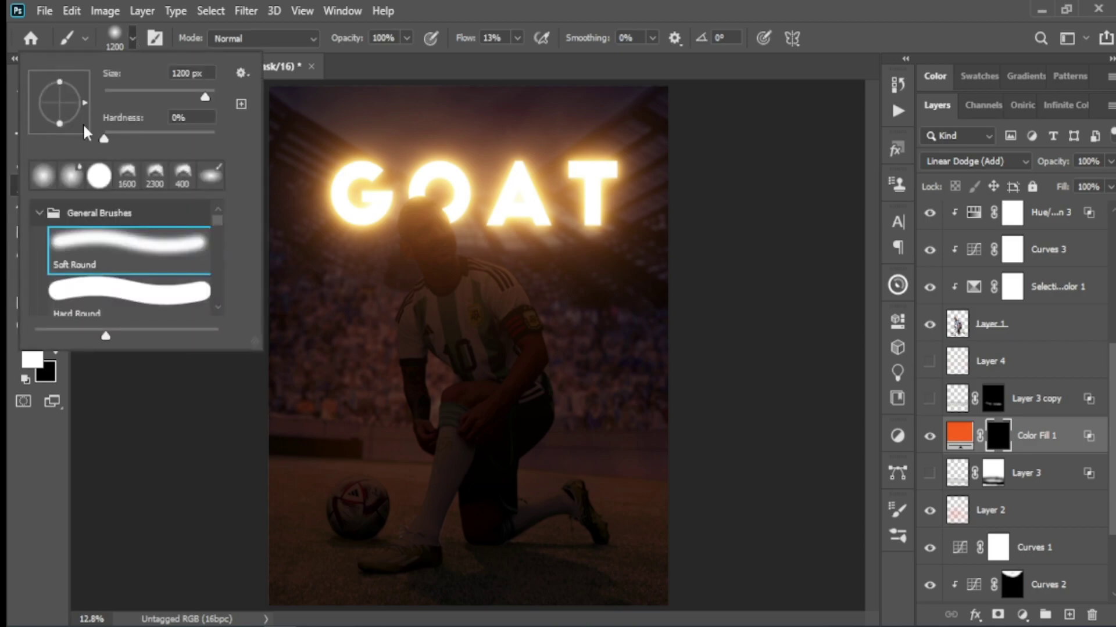
pyautogui.moveTo(61, 124); pyautogui.dragTo(59, 118)
pyautogui.click(887, 573)
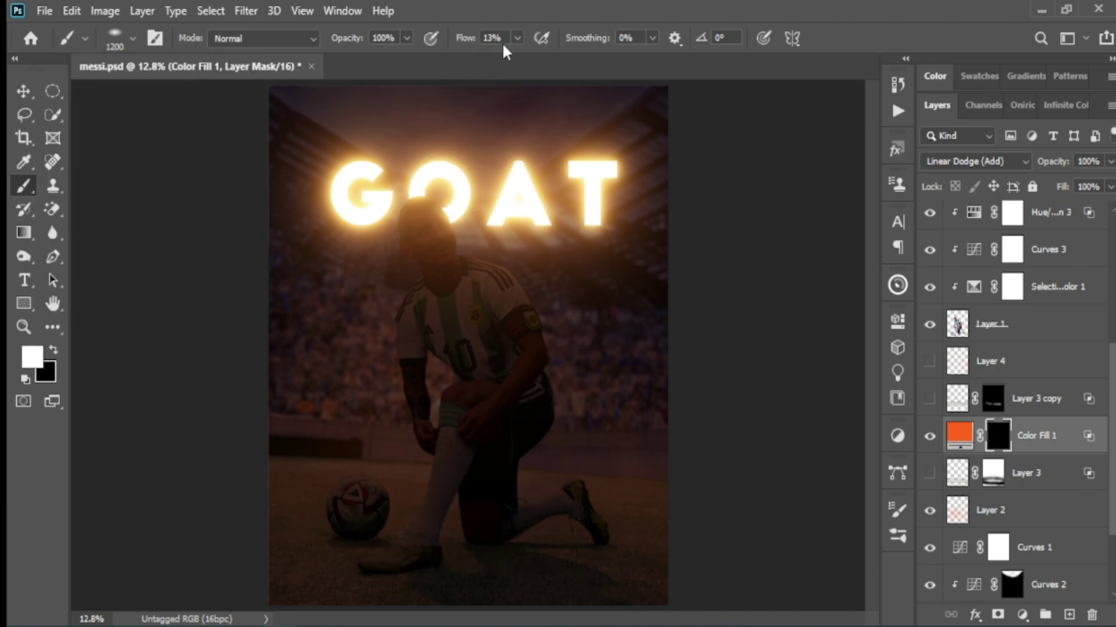
pyautogui.press(']')
pyautogui.press(']')
pyautogui.press(']')
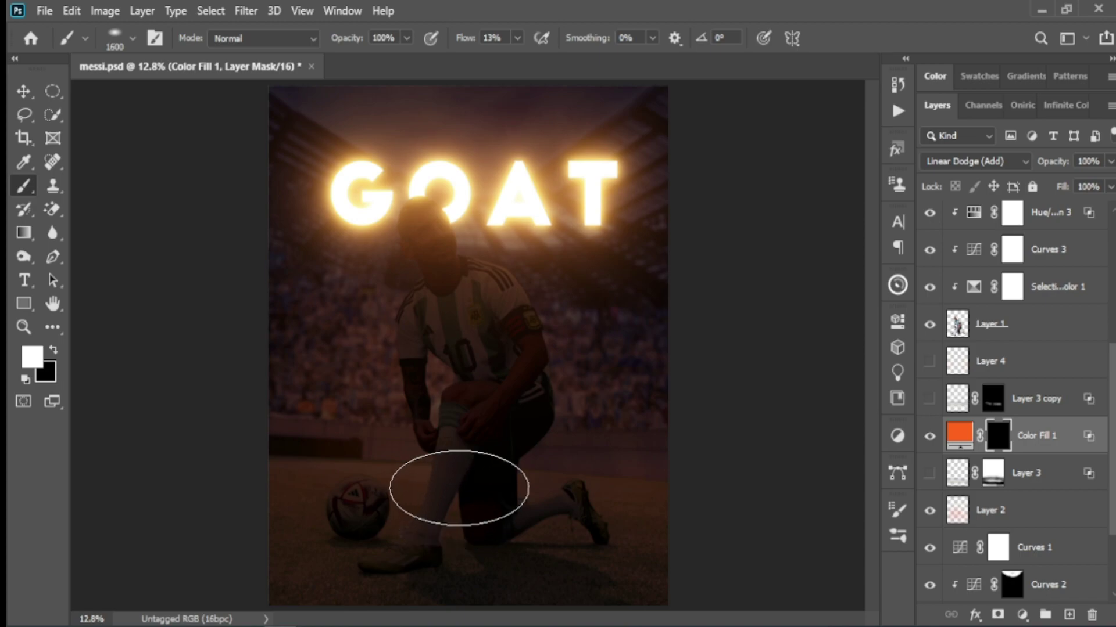
# Paint a warm orange glow from the ball across the kneeling leg, comparing with Layer 3.
pyautogui.click(421, 497)
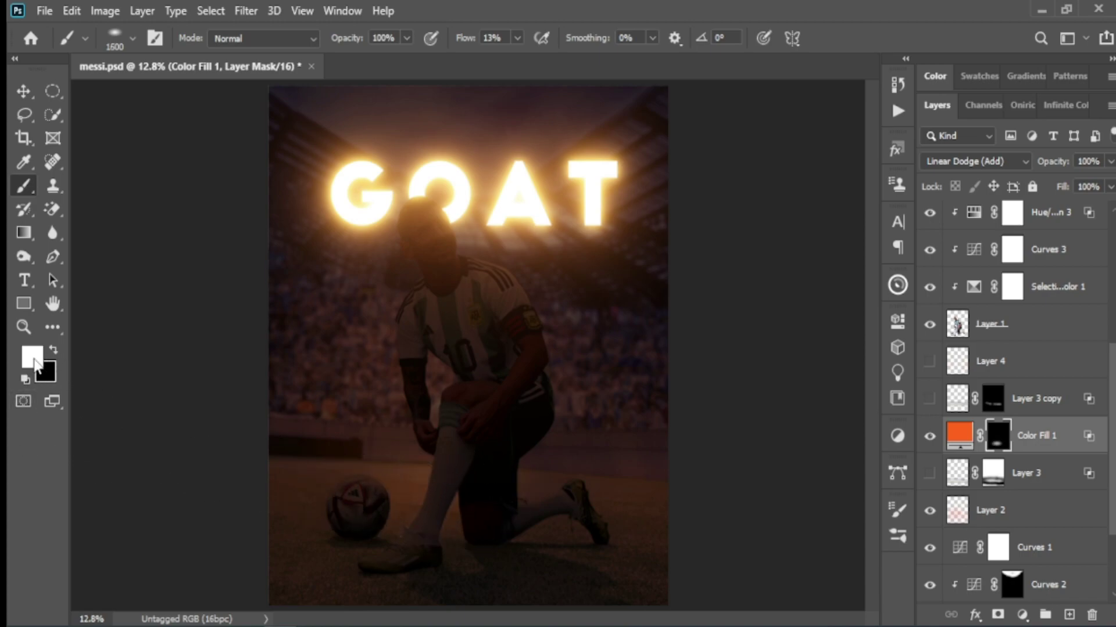
pyautogui.press(']')
pyautogui.moveTo(430, 493)
pyautogui.mouseDown()
pyautogui.moveTo(471, 505)
pyautogui.moveTo(358, 493)
pyautogui.moveTo(455, 517)
pyautogui.mouseUp()
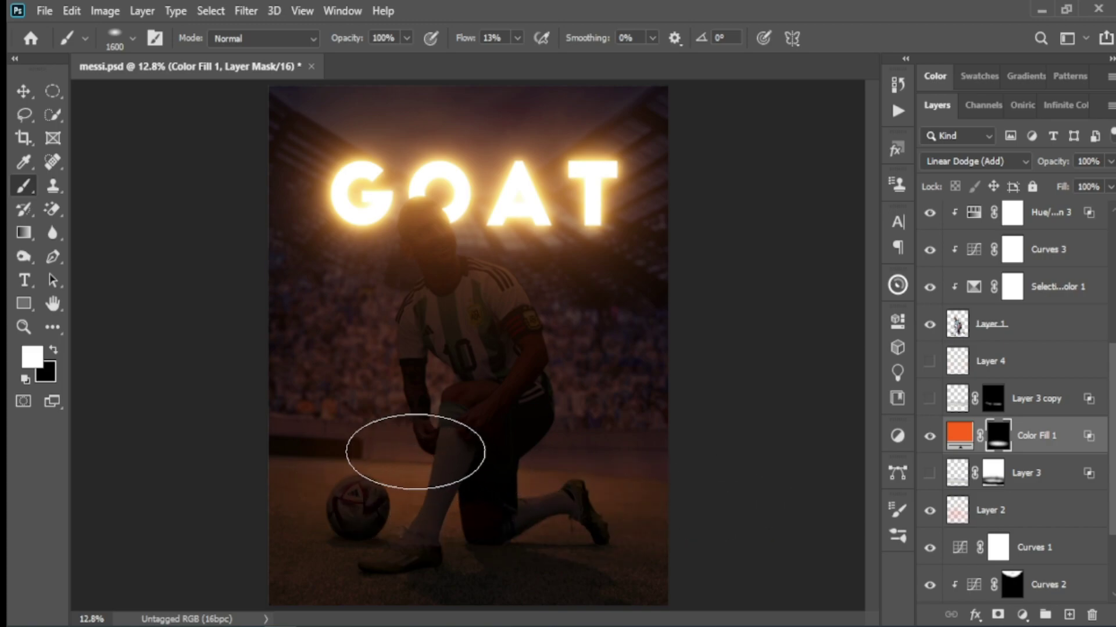
pyautogui.moveTo(388, 447); pyautogui.dragTo(588, 461)
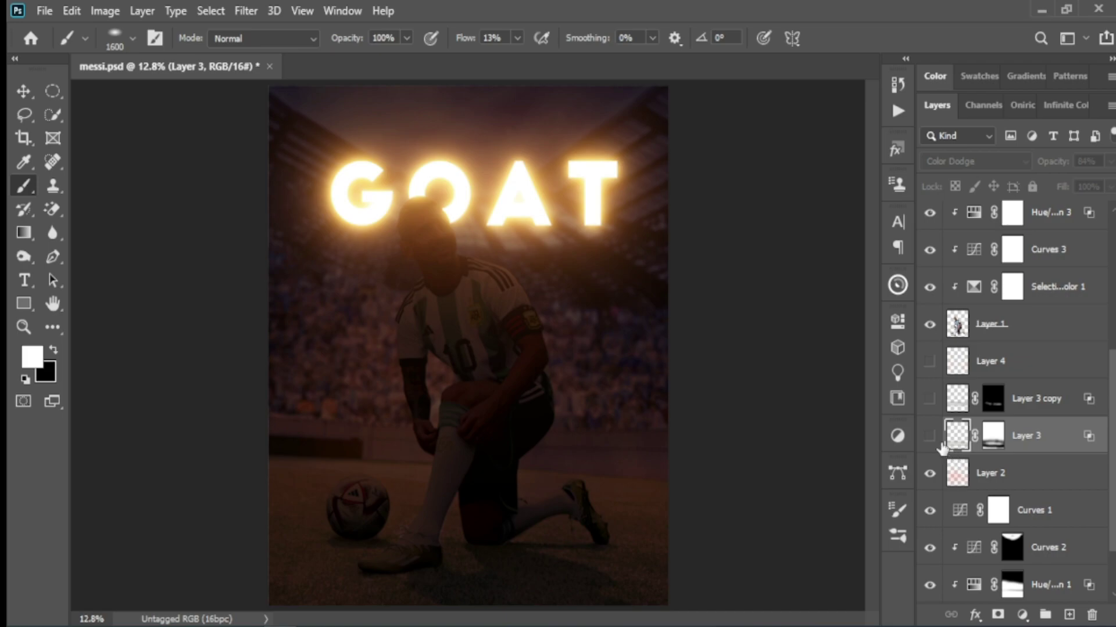
pyautogui.click(930, 435)
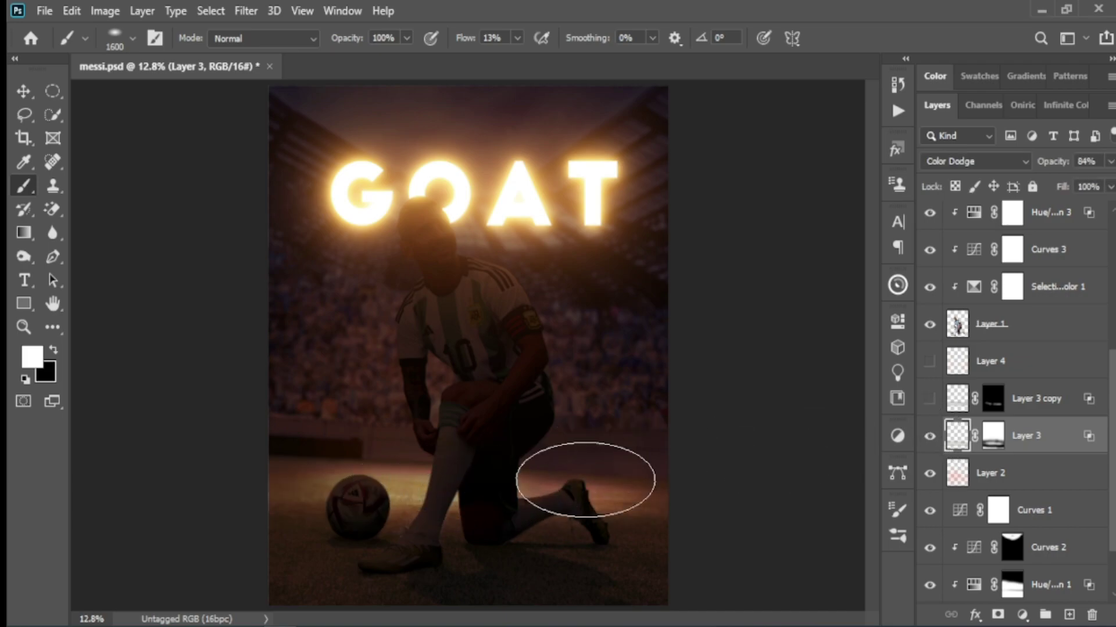
pyautogui.click(930, 435)
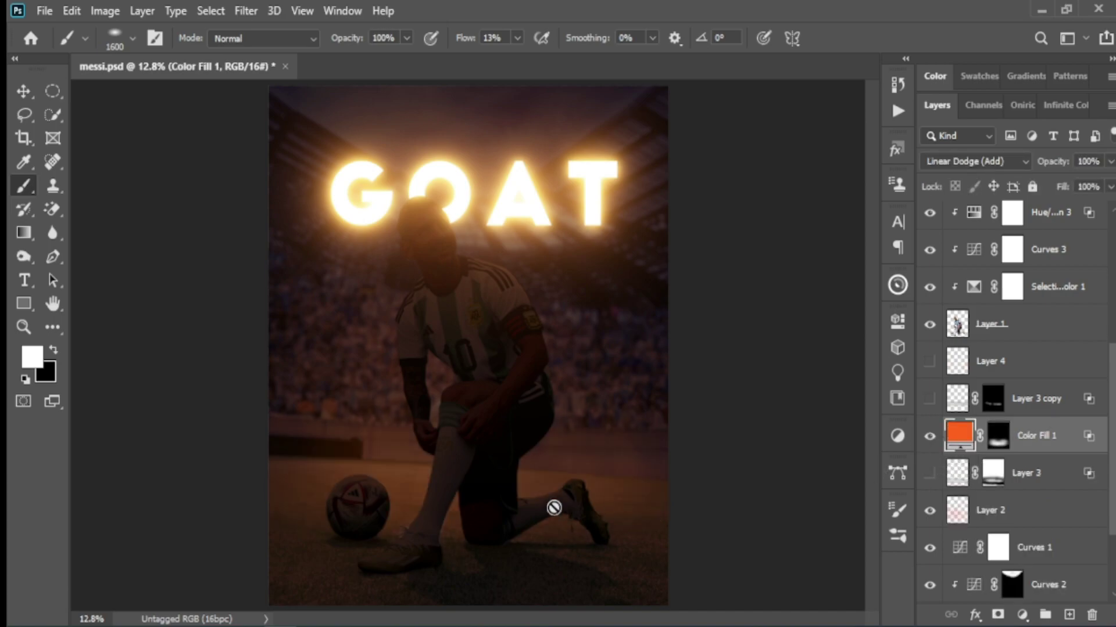
# Add an Exposure adjustment above the orange fill and set it to +2.33.
pyautogui.click(897, 436)
pyautogui.click(812, 468)
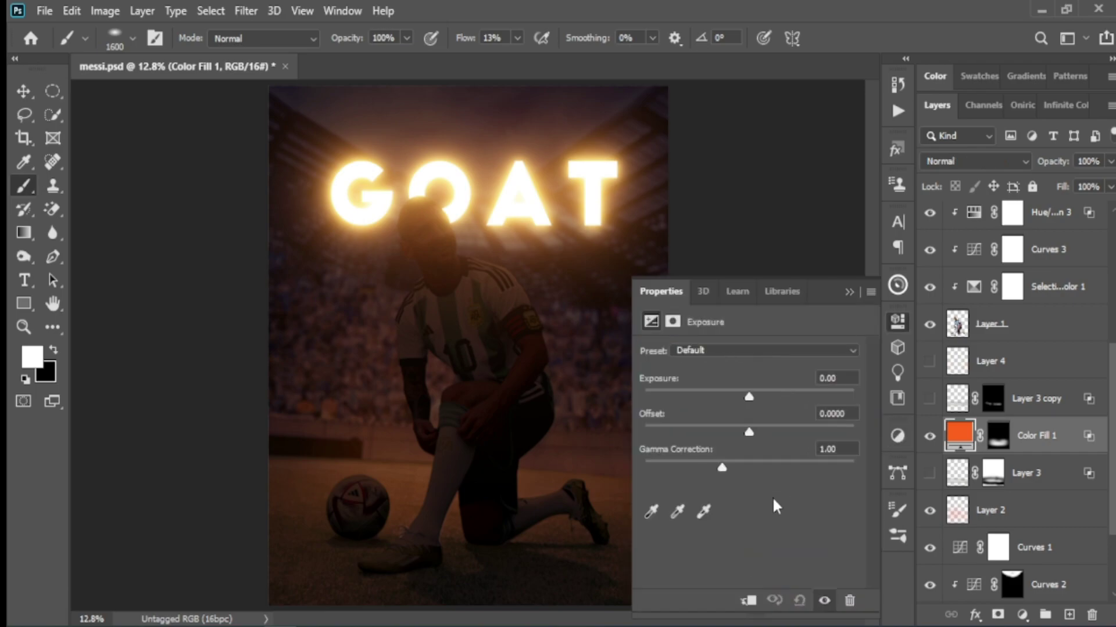
pyautogui.moveTo(749, 396); pyautogui.dragTo(785, 397)
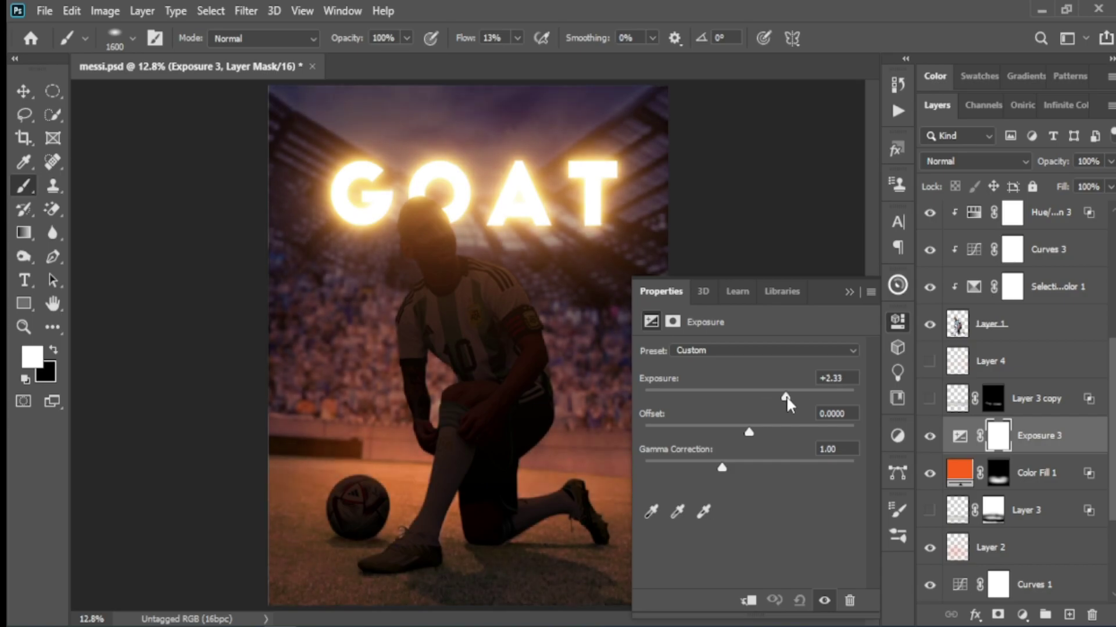
pyautogui.click(849, 292)
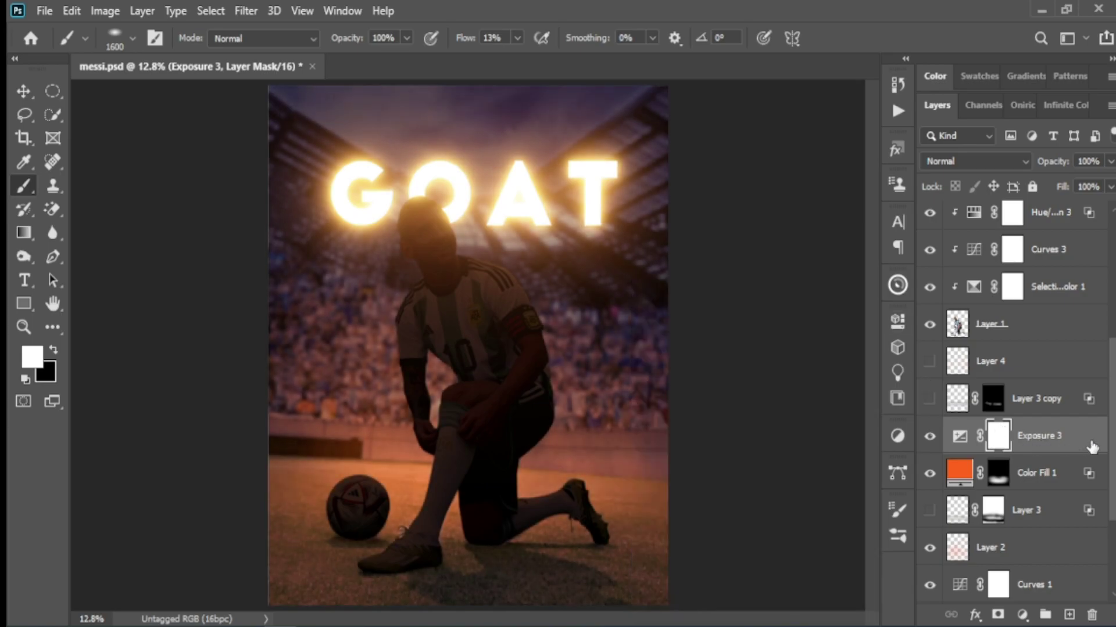
# Split the Exposure layer's Underlying Layer Blend If so it brightens only lighter areas.
pyautogui.doubleClick(1091, 446)
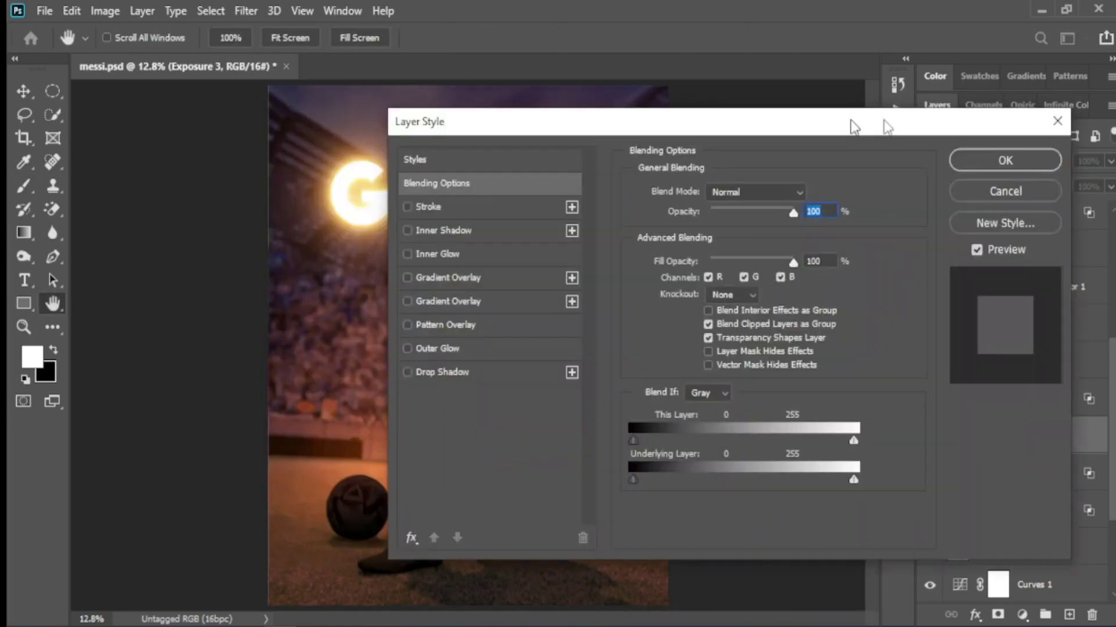
pyautogui.moveTo(852, 125); pyautogui.dragTo(1012, 126)
pyautogui.moveTo(804, 481); pyautogui.dragTo(886, 482)
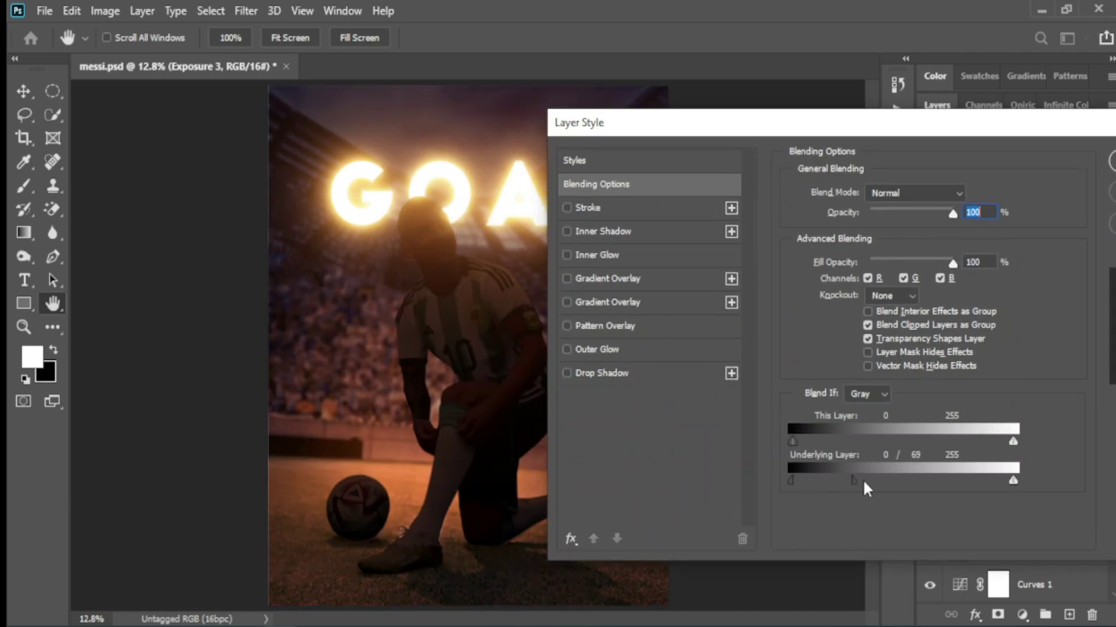
pyautogui.moveTo(990, 135); pyautogui.dragTo(801, 145)
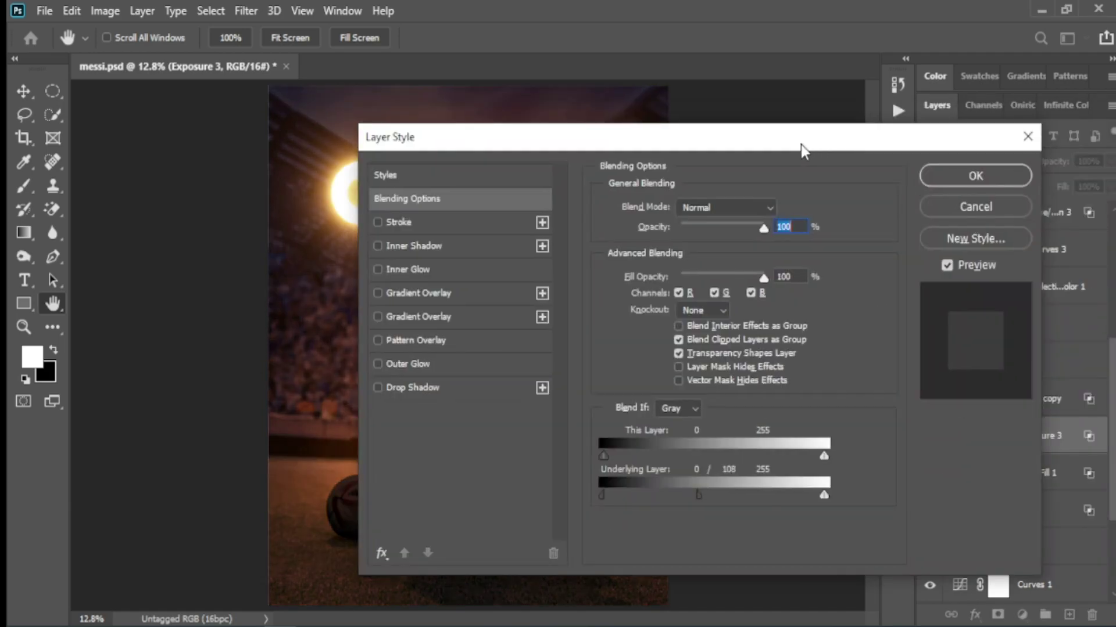
pyautogui.click(975, 175)
# Invert the Exposure mask and paint brightening onto the ground between ball and foot.
pyautogui.click(995, 439)
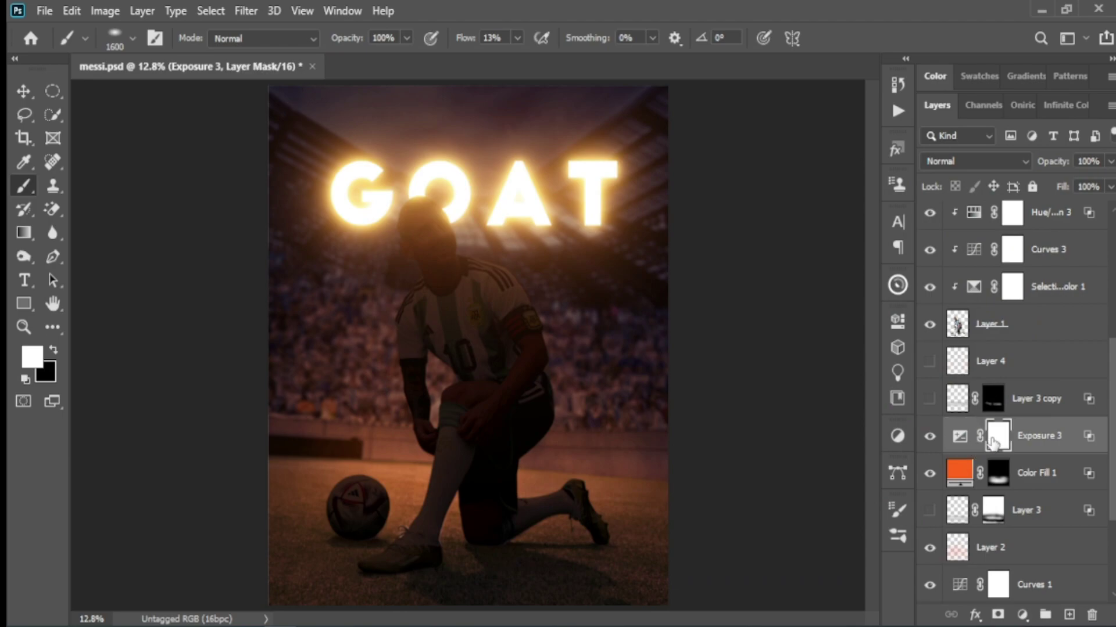
pyautogui.hotkey('ctrl', 'i')
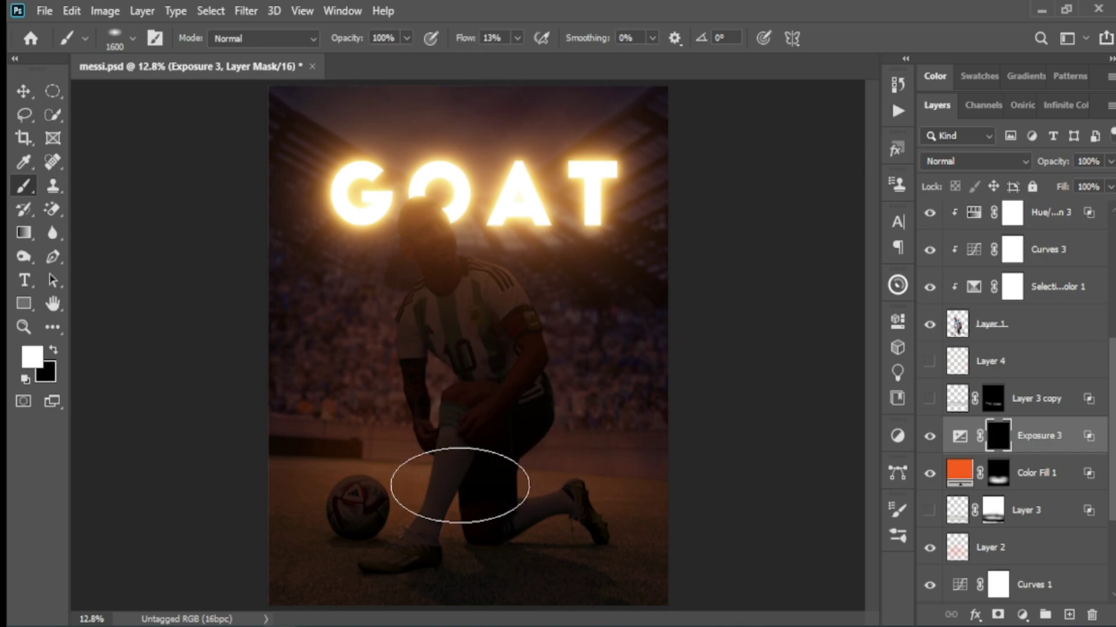
pyautogui.moveTo(418, 495)
pyautogui.mouseDown()
pyautogui.moveTo(541, 491)
pyautogui.moveTo(348, 497)
pyautogui.mouseUp()
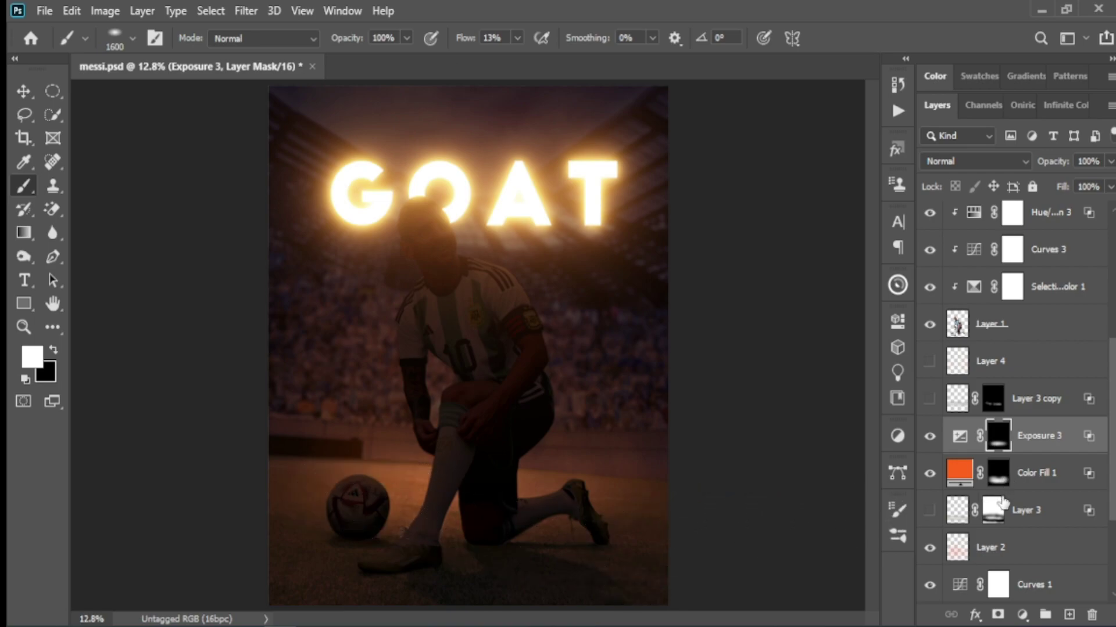
# Delete the Color Fill 1 orange glow and Exposure 3 layers together.
pyautogui.click(1017, 484)
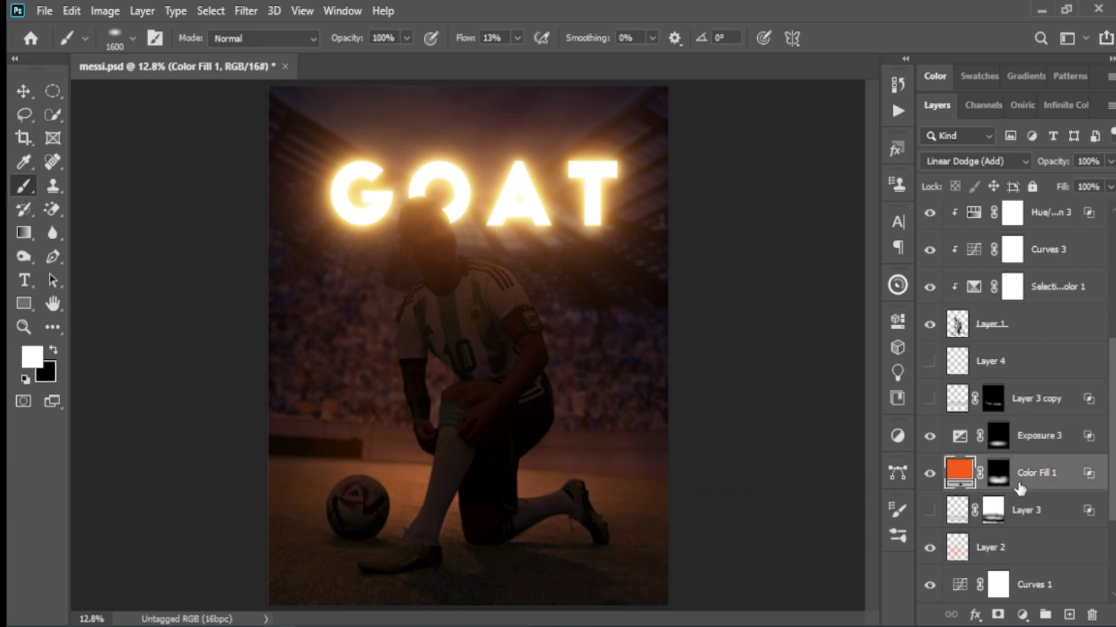
pyautogui.press('Delete')
pyautogui.click(1022, 442)
pyautogui.press('Delete')
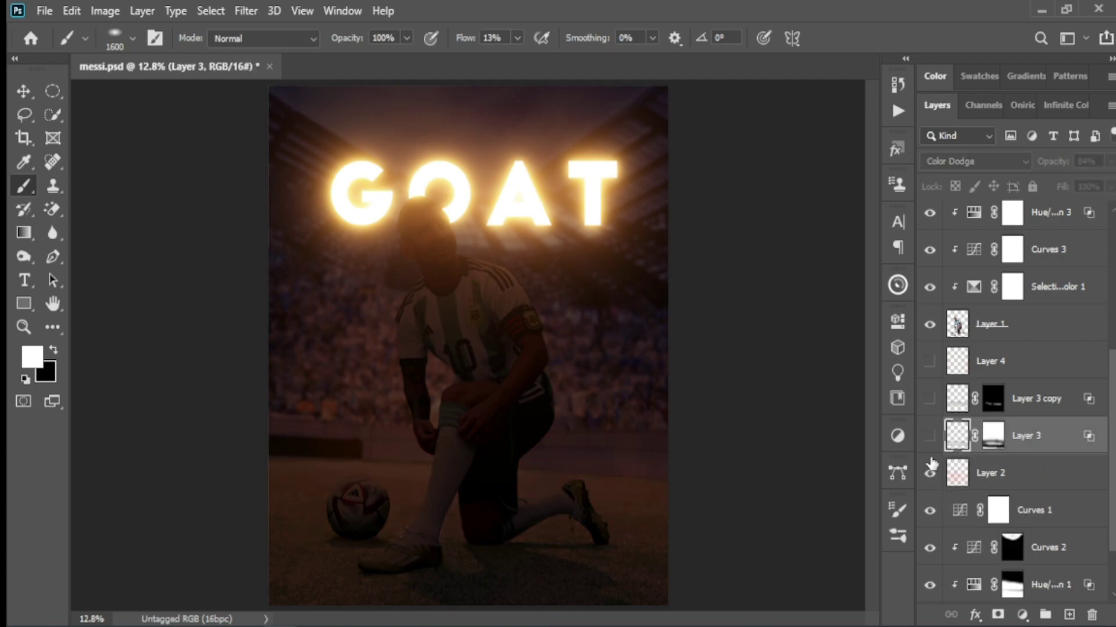
# Show the Layer 3 floor glow and toggle Layer 3 copy to compare.
pyautogui.click(929, 437)
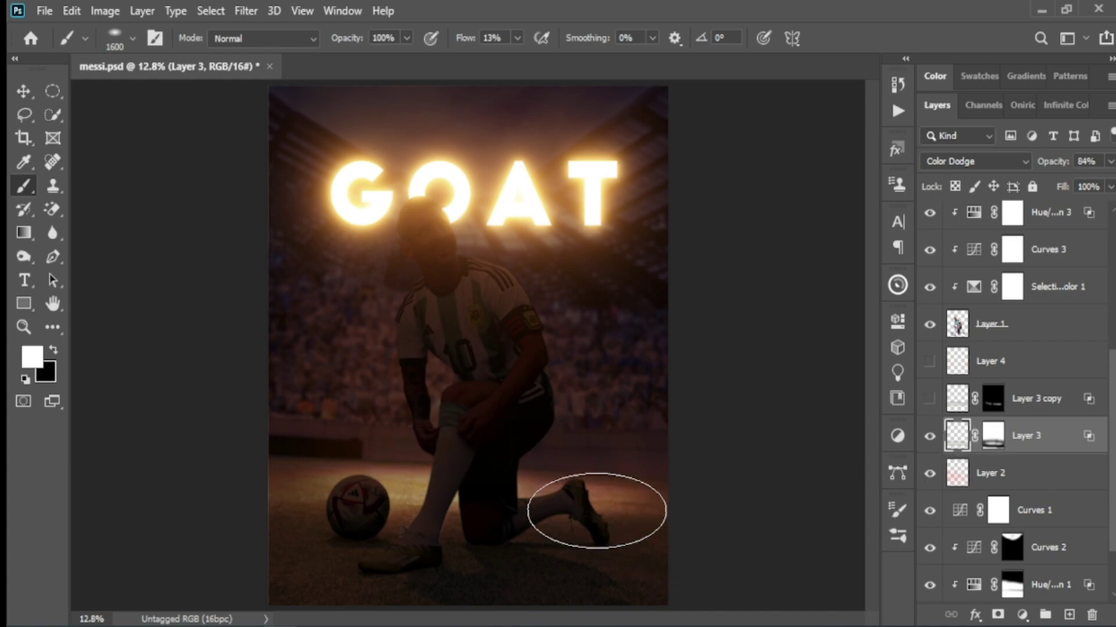
pyautogui.click(929, 400)
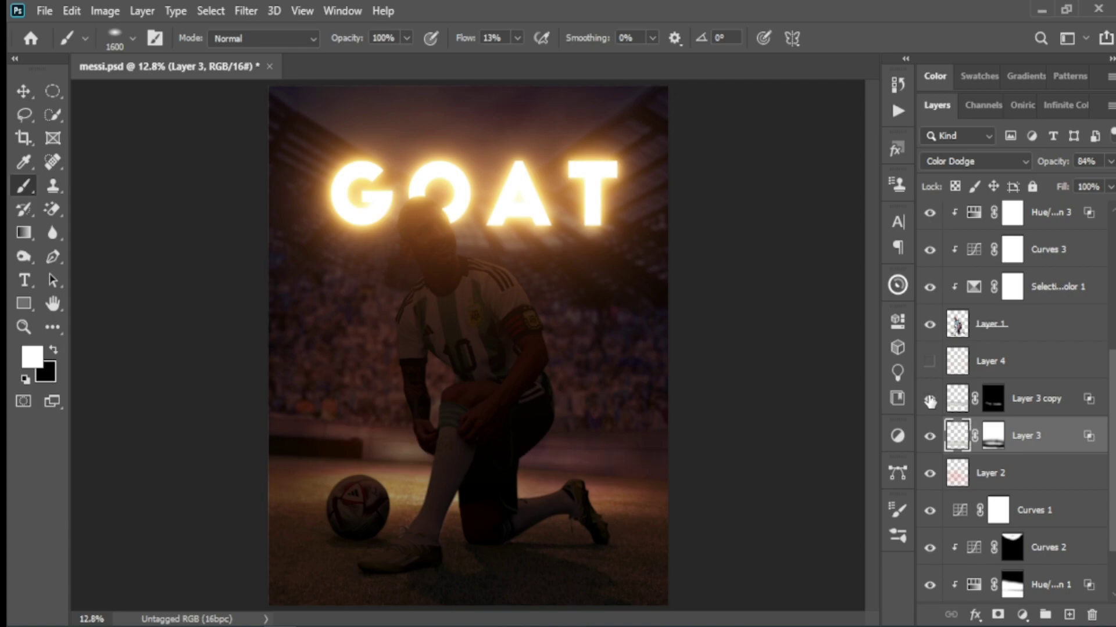
pyautogui.click(929, 400)
pyautogui.click(929, 400)
pyautogui.click(929, 400)
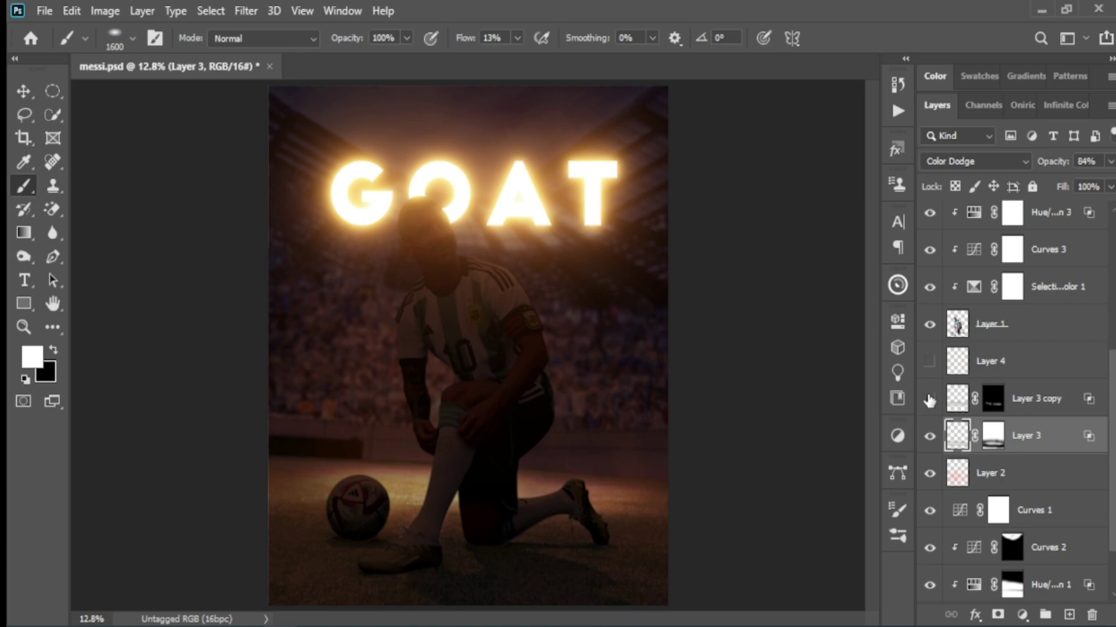
pyautogui.click(930, 400)
pyautogui.scroll(2, 930, 406)
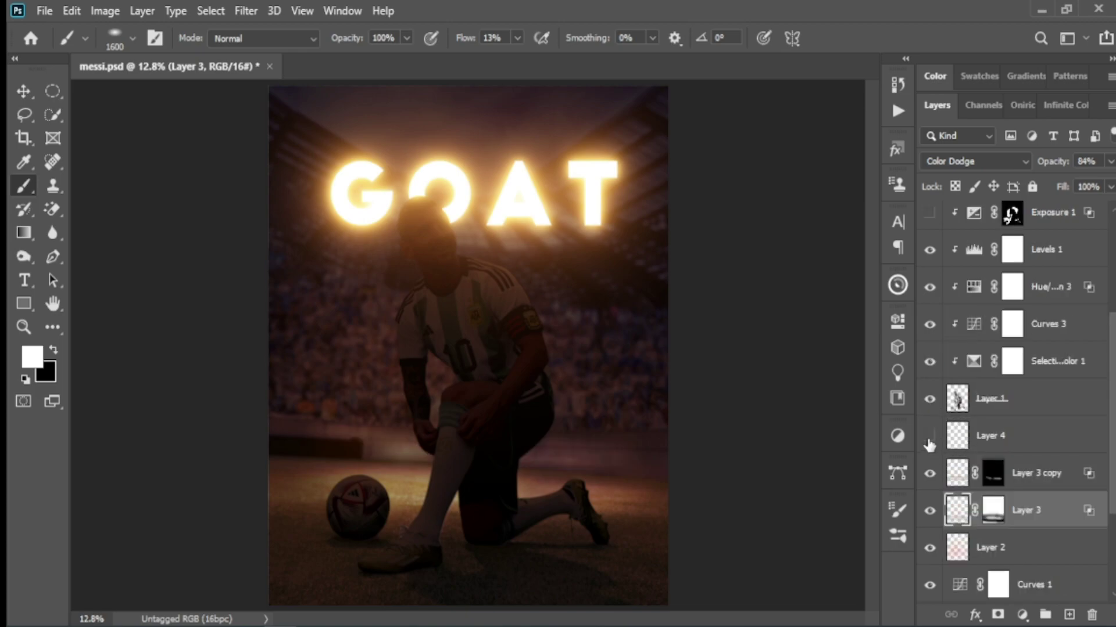
# Toggle the Layer 4 glow repeatedly to compare, leaving it visible and selected.
pyautogui.click(929, 437)
pyautogui.click(930, 437)
pyautogui.click(929, 437)
pyautogui.click(929, 437)
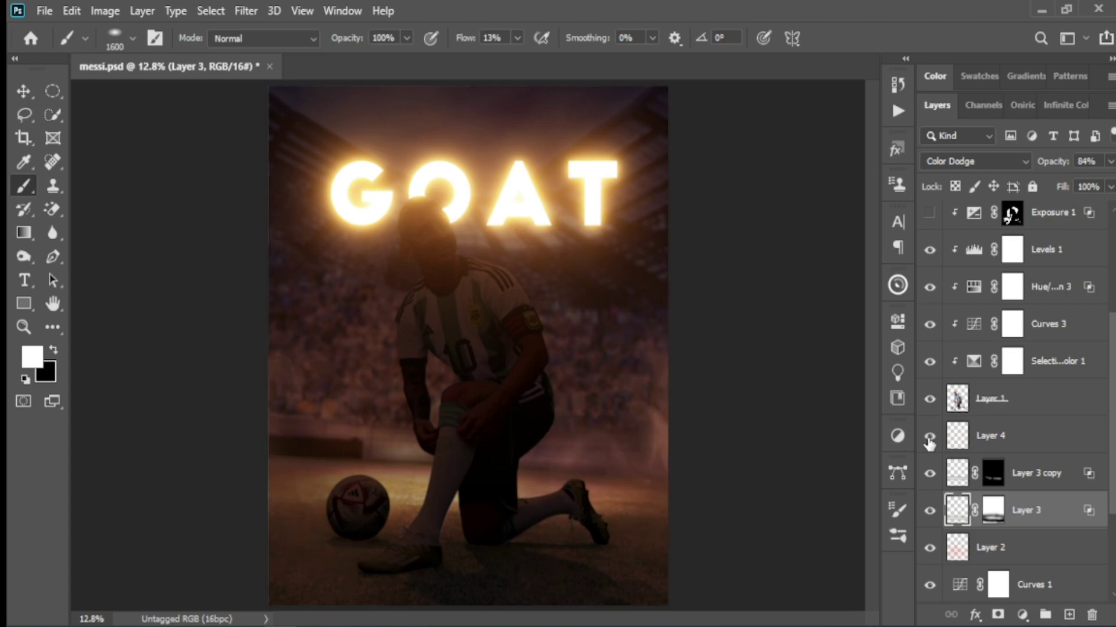
pyautogui.click(929, 439)
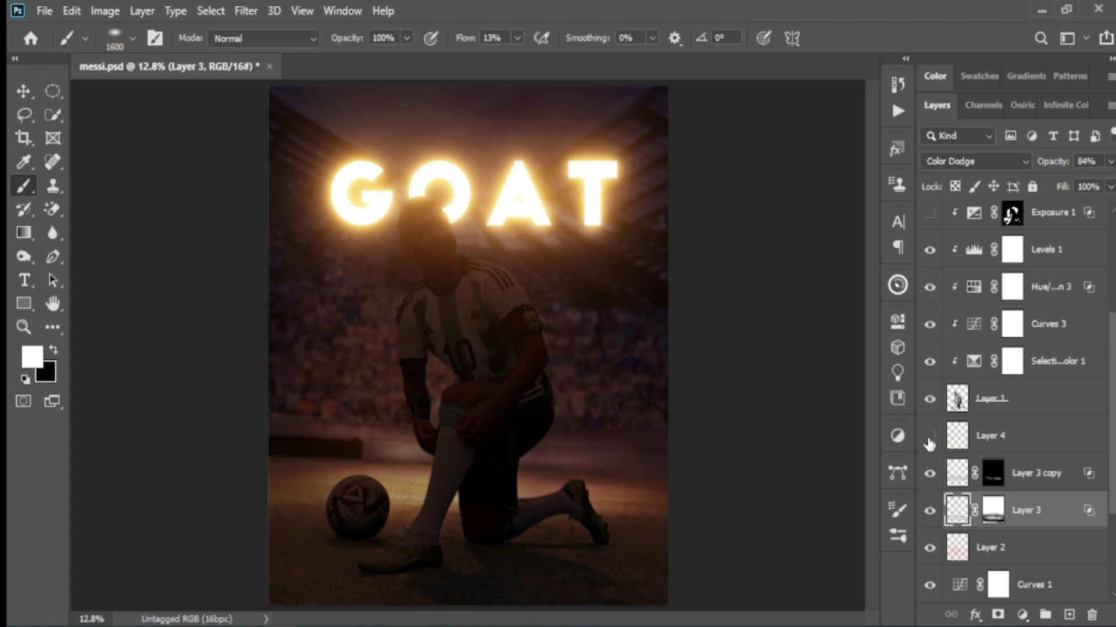
pyautogui.click(930, 437)
pyautogui.click(983, 440)
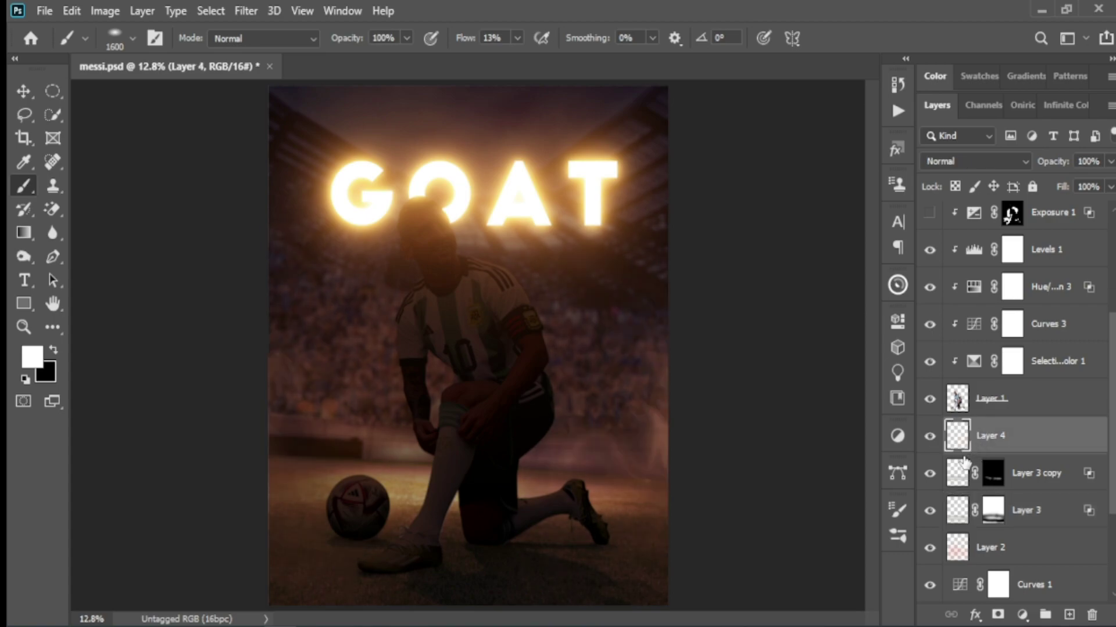
pyautogui.click(930, 438)
pyautogui.click(930, 439)
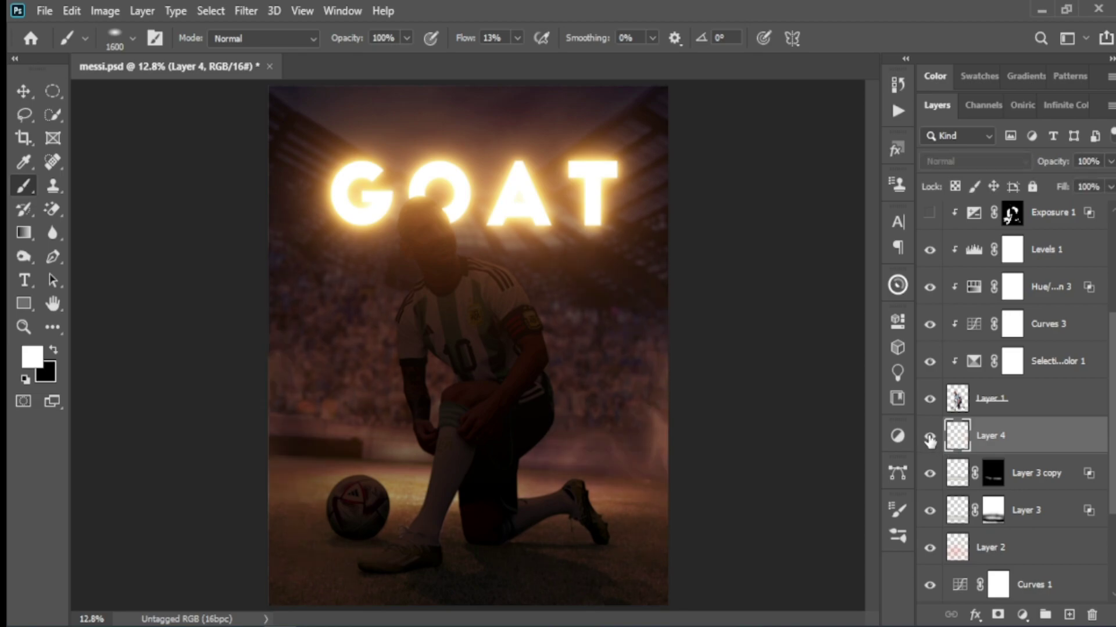
pyautogui.click(929, 438)
pyautogui.click(929, 439)
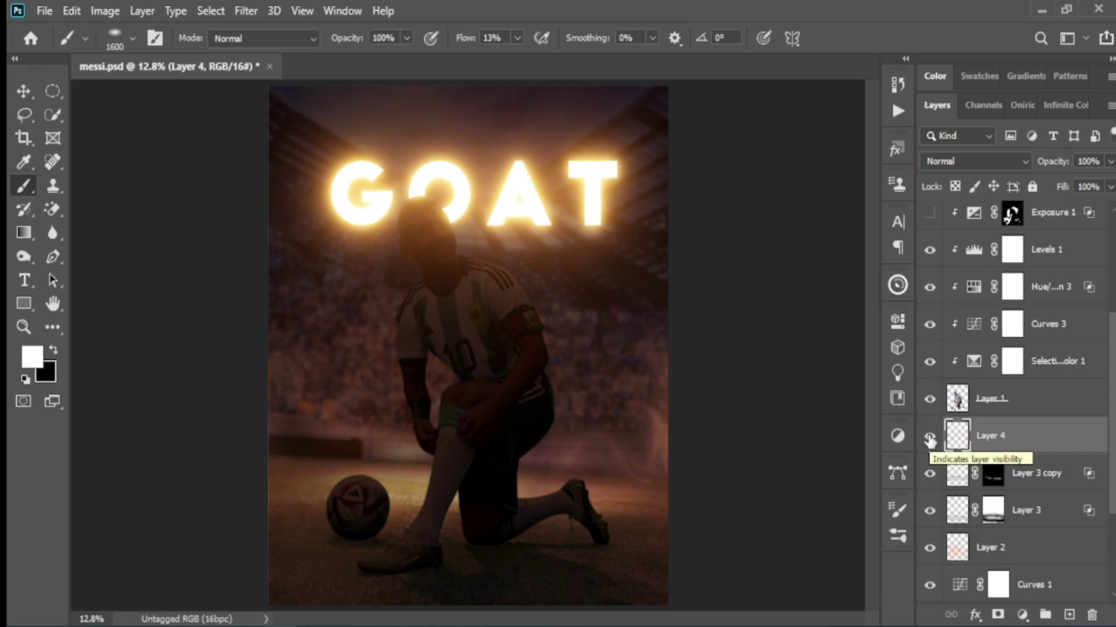
pyautogui.click(930, 438)
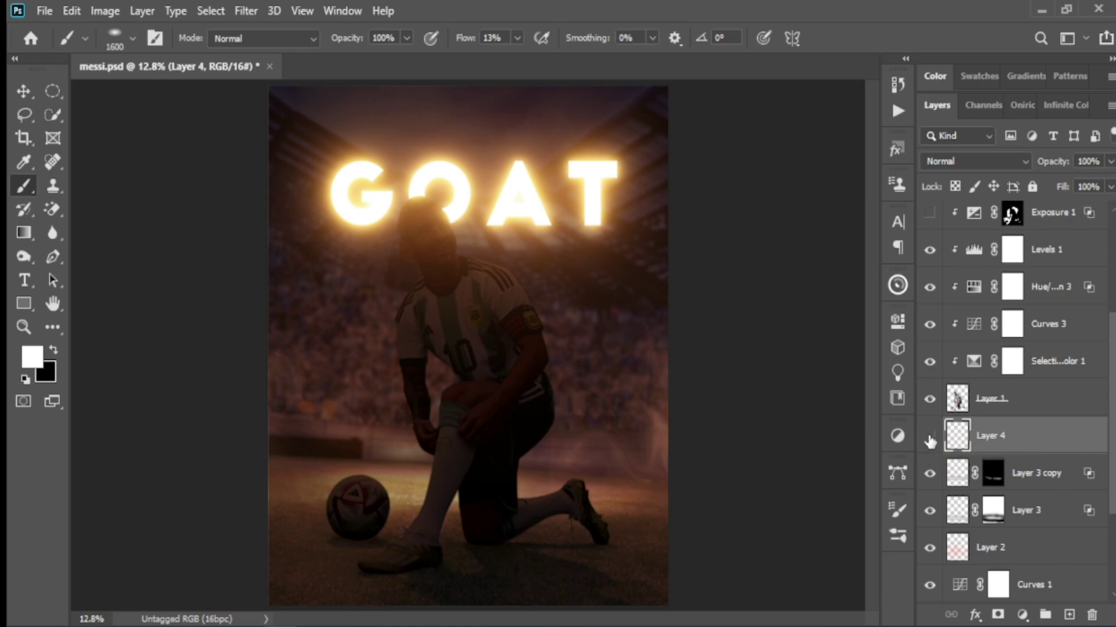
pyautogui.click(930, 439)
pyautogui.scroll(2, 988, 439)
pyautogui.scroll(1, 1004, 439)
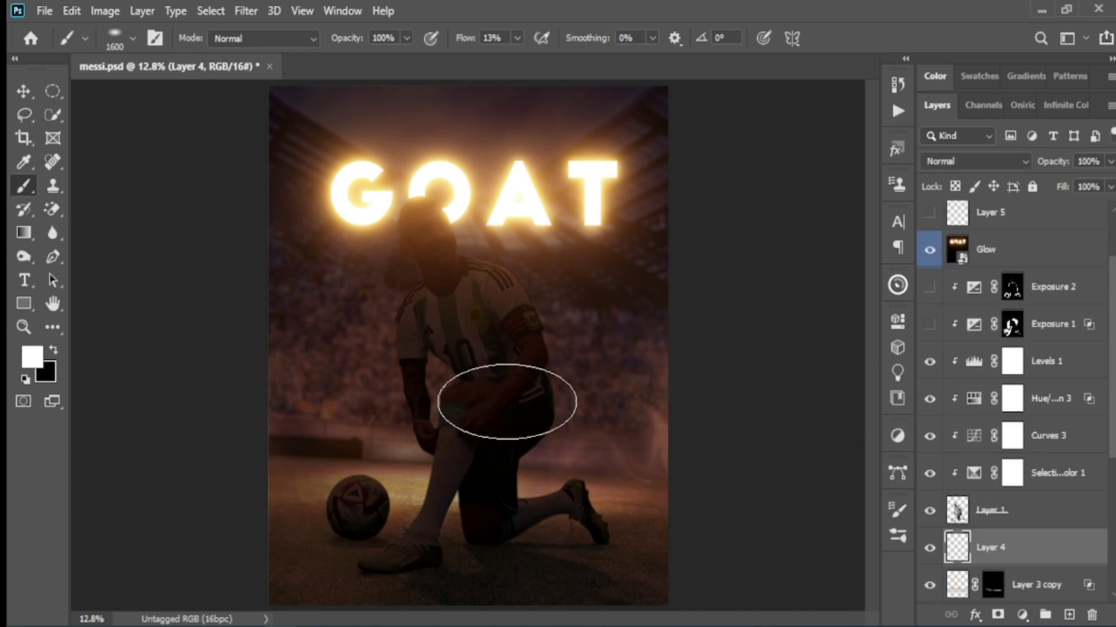
# Hide the selective colour layer and review the Hue/Saturation 3 warm tint settings.
pyautogui.click(929, 474)
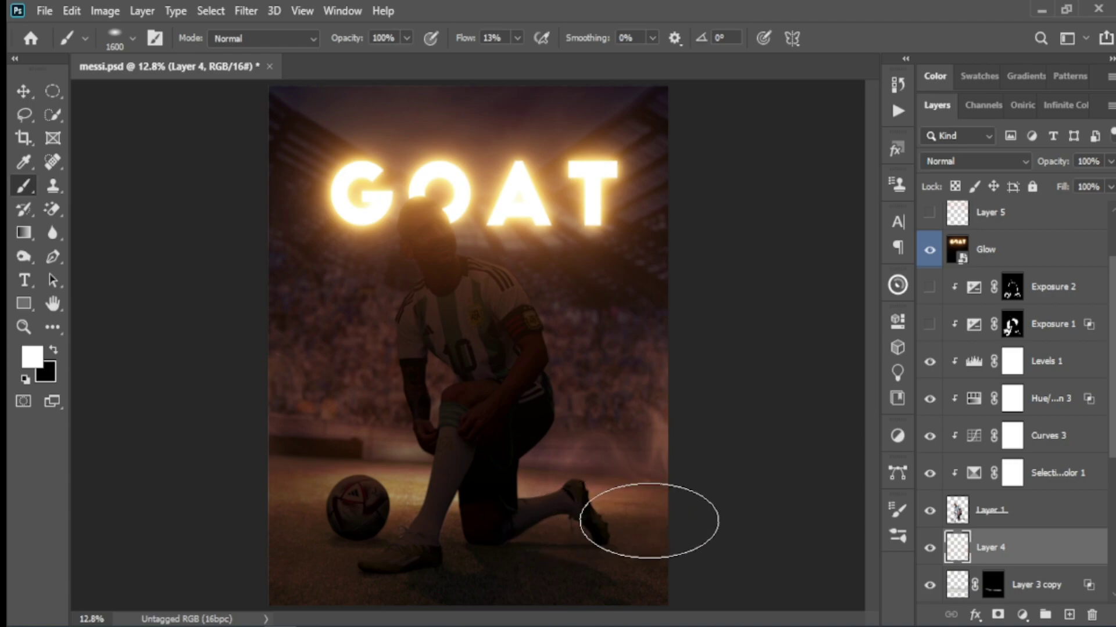
pyautogui.doubleClick(974, 399)
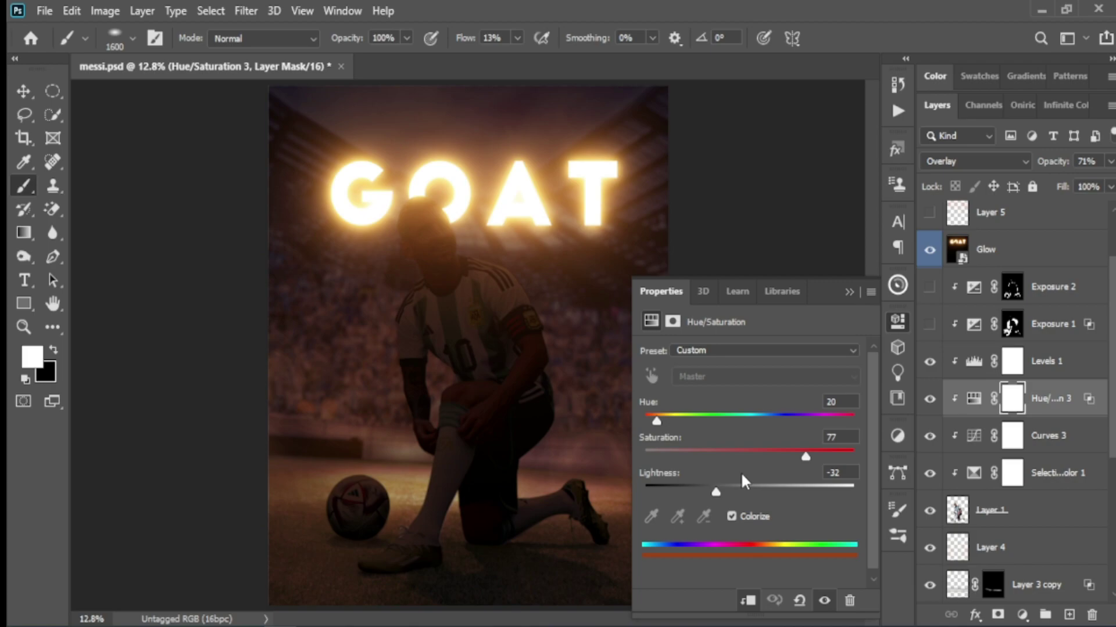
pyautogui.click(848, 293)
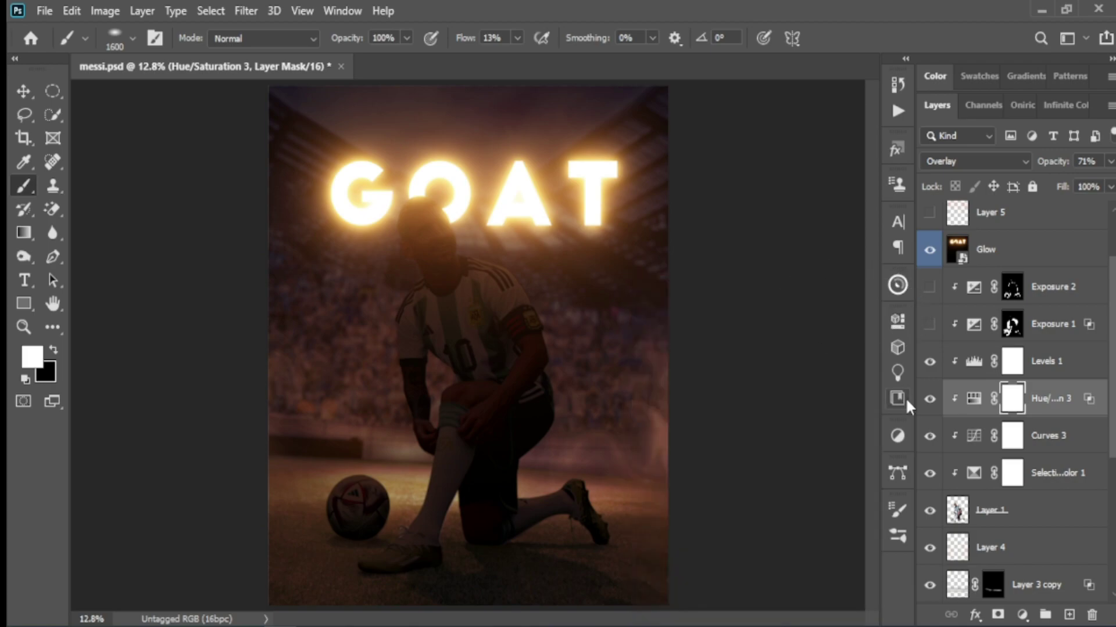
# Toggle Hue/Saturation 3 to compare, then turn on Levels 1 and open its settings.
pyautogui.click(930, 399)
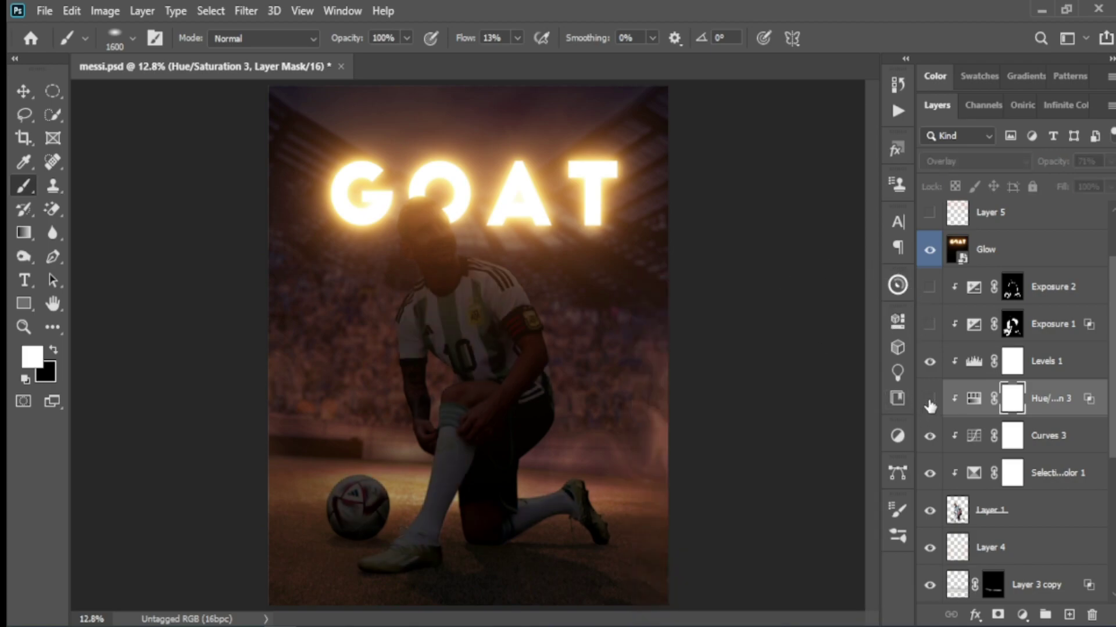
pyautogui.click(930, 363)
pyautogui.click(930, 362)
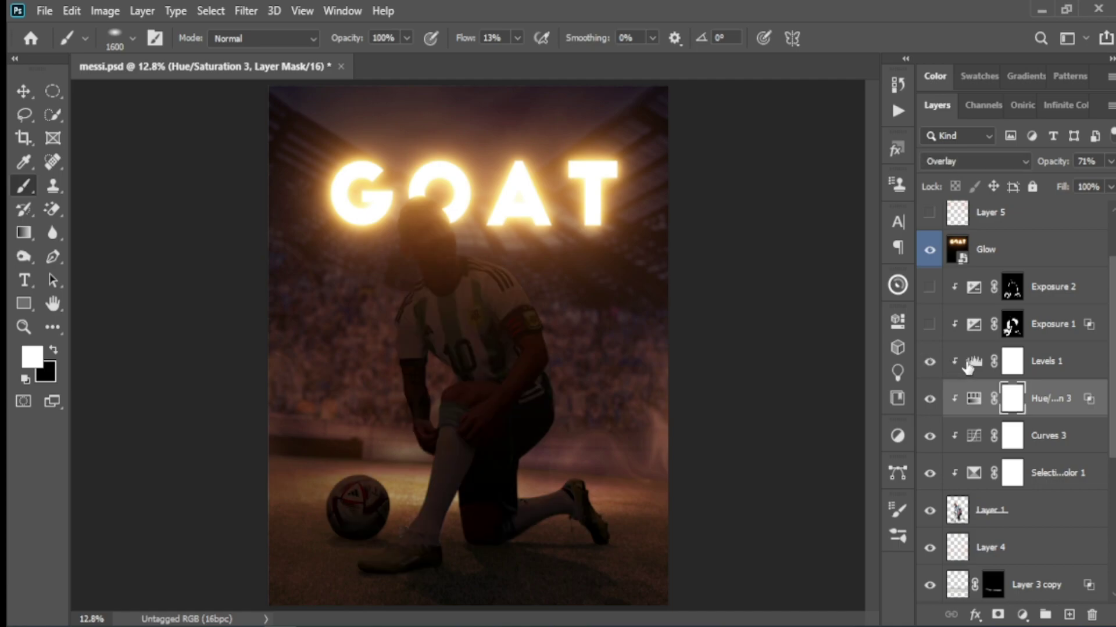
pyautogui.doubleClick(972, 363)
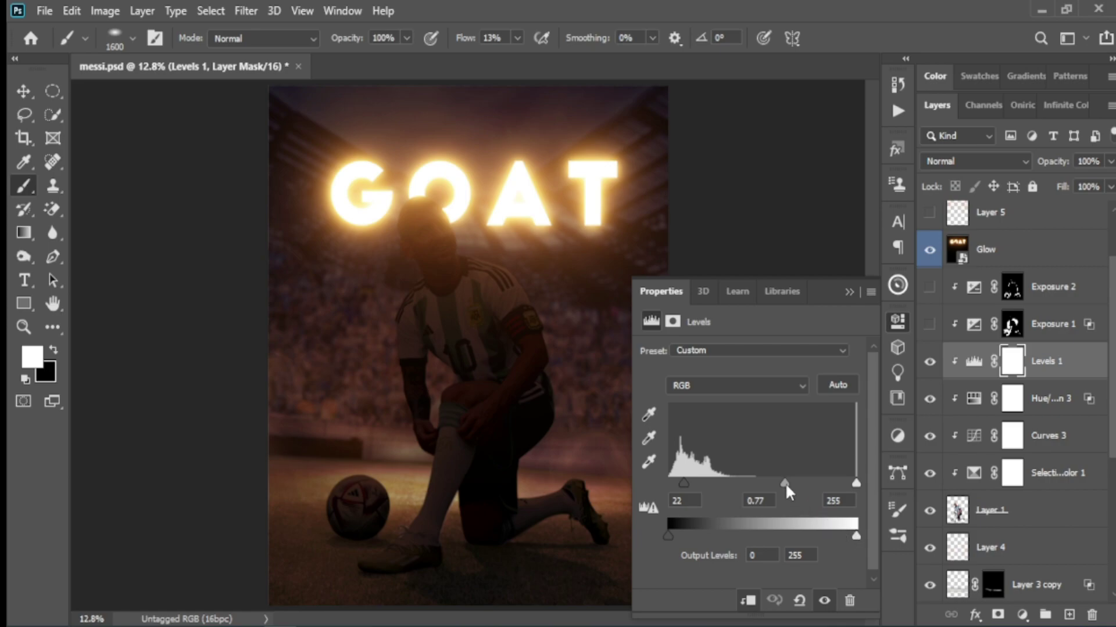
# Raise the Levels 1 midtone to 0.94, undoing a trial black-point change to keep 22.
pyautogui.moveTo(784, 483)
pyautogui.mouseDown()
pyautogui.moveTo(734, 481)
pyautogui.moveTo(773, 483)
pyautogui.mouseUp()
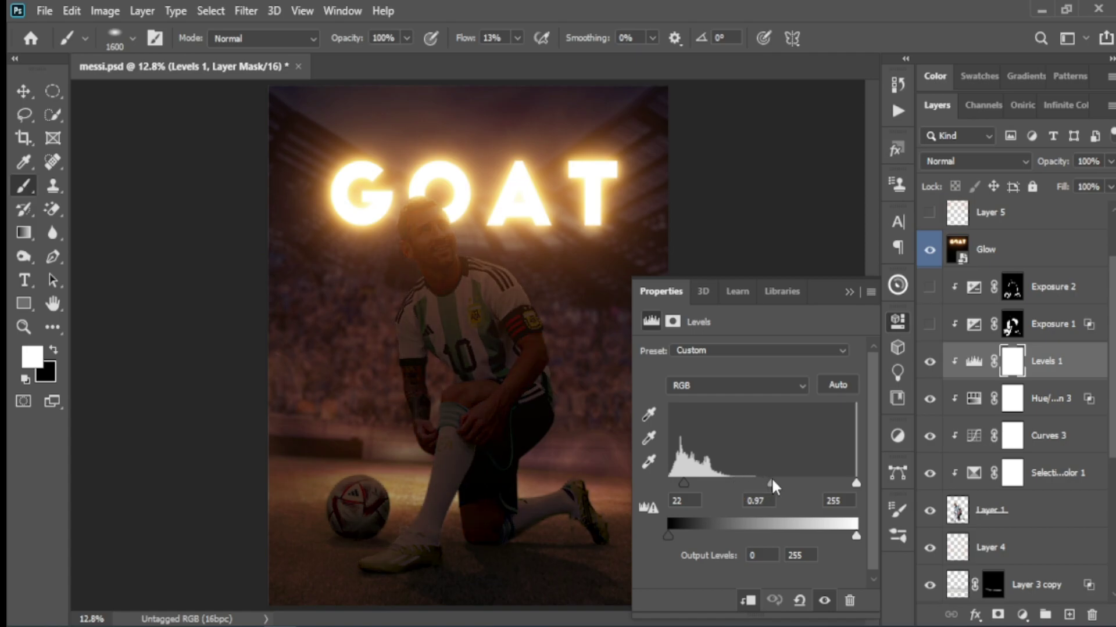
pyautogui.moveTo(686, 484); pyautogui.dragTo(710, 484)
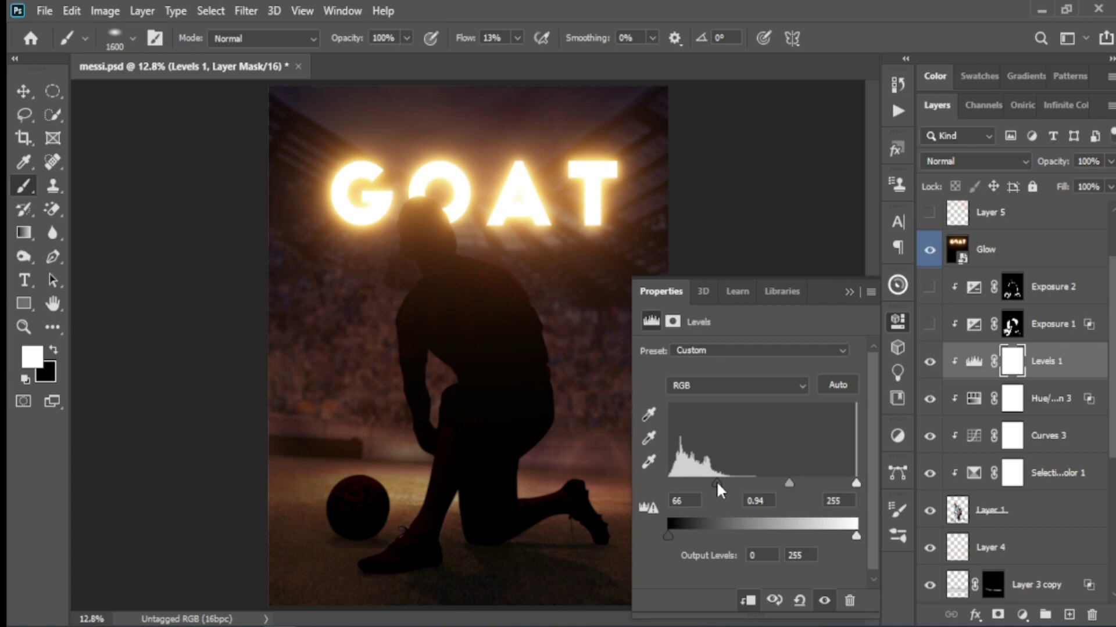
pyautogui.hotkey('ctrl', 'z')
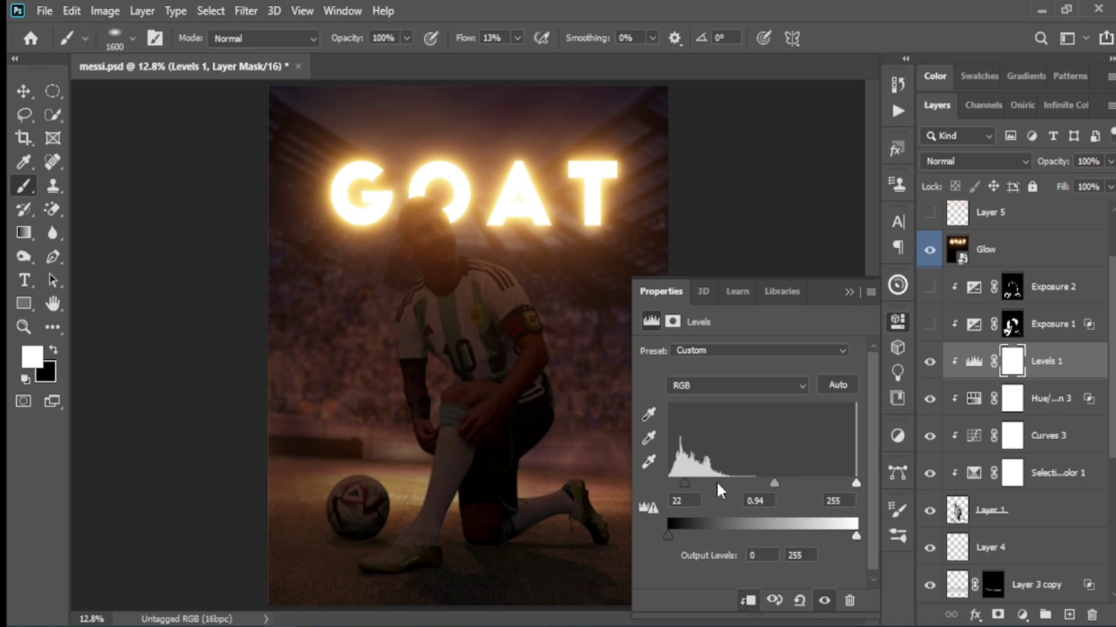
pyautogui.click(849, 293)
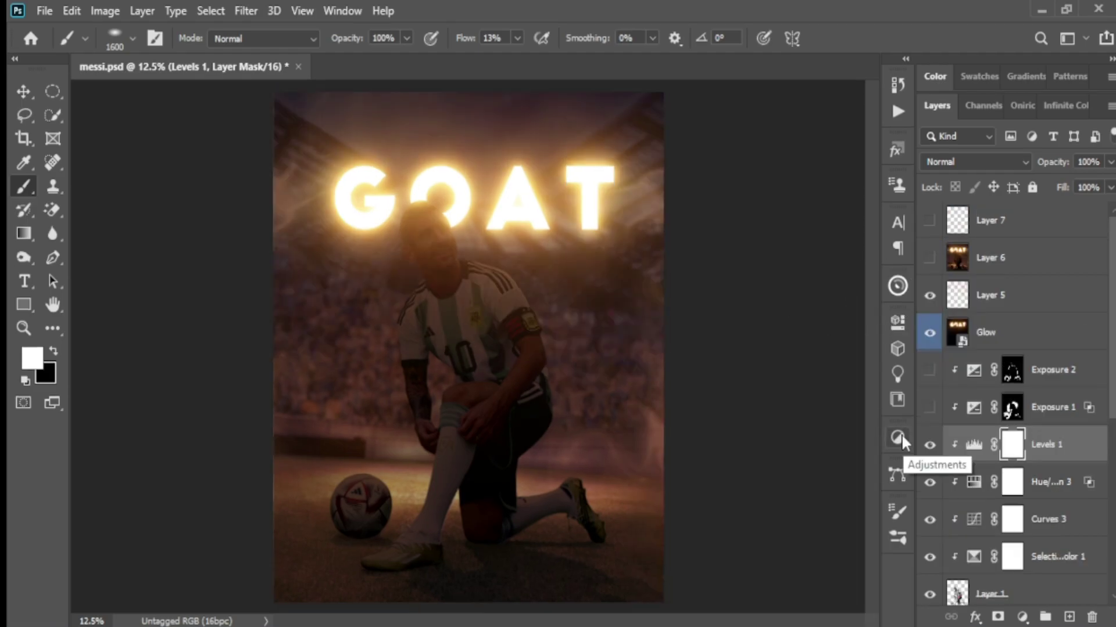
pyautogui.click(898, 438)
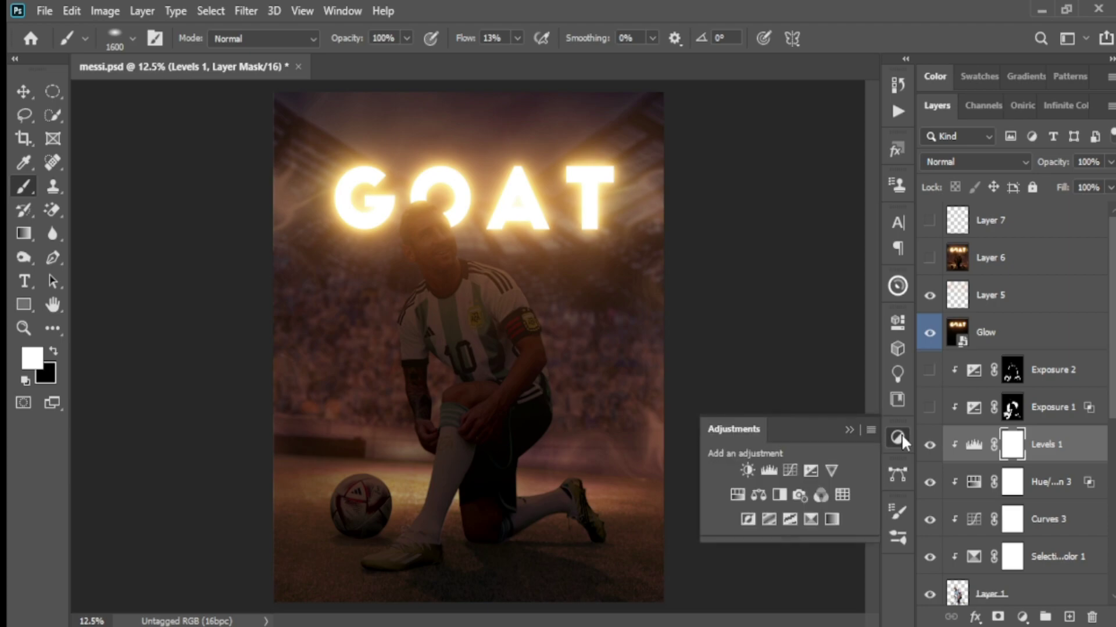
pyautogui.click(897, 438)
pyautogui.click(929, 407)
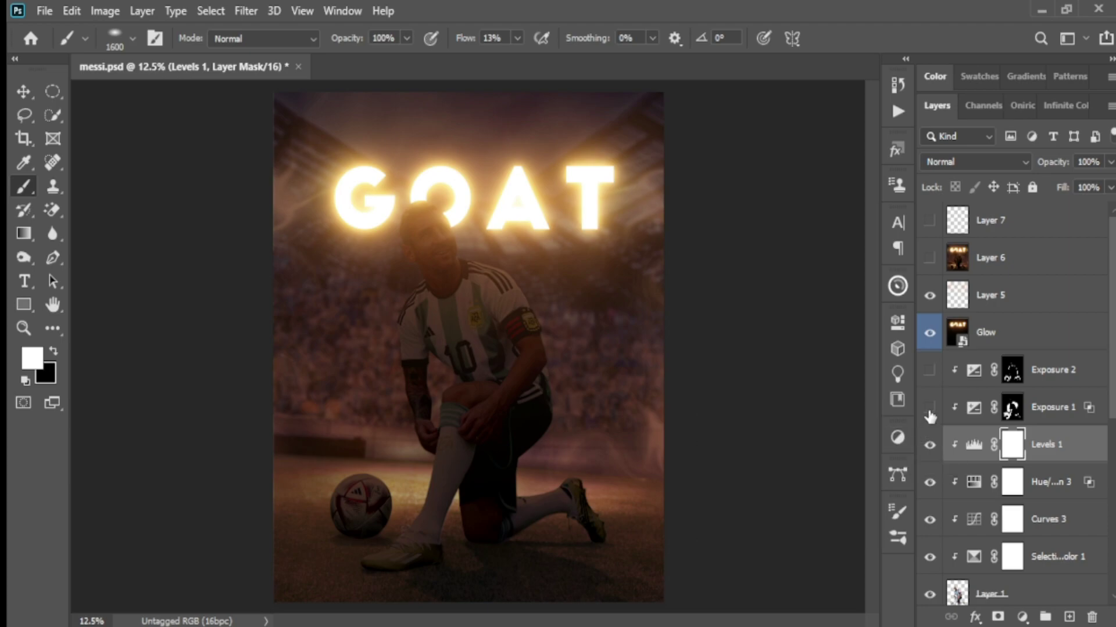
pyautogui.click(929, 370)
pyautogui.click(1040, 416)
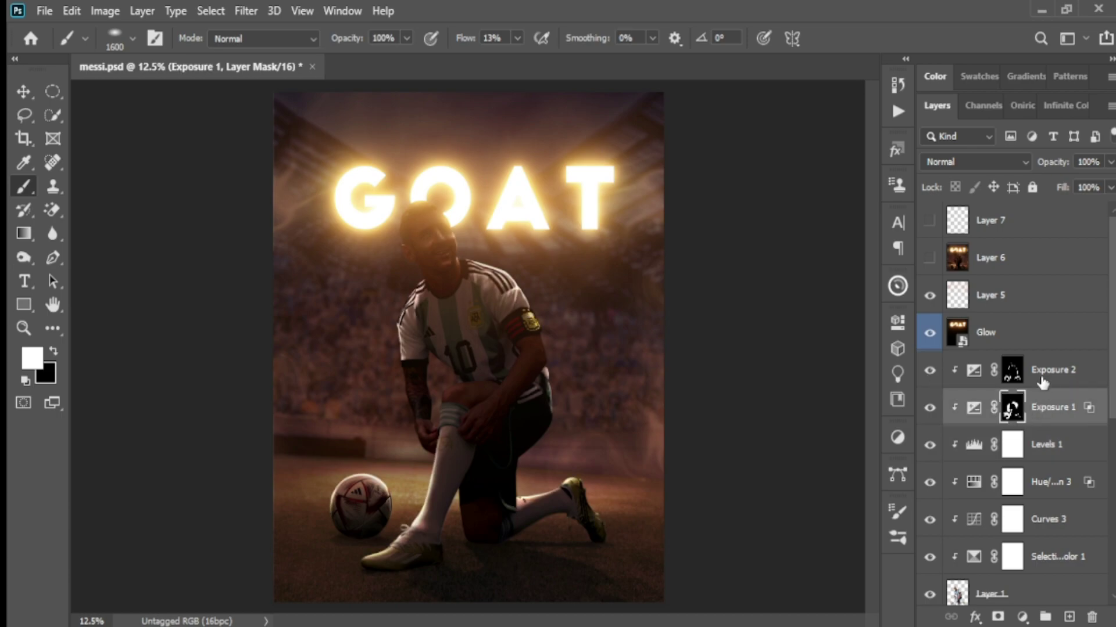
pyautogui.click(1043, 375)
pyautogui.click(1046, 410)
pyautogui.click(930, 370)
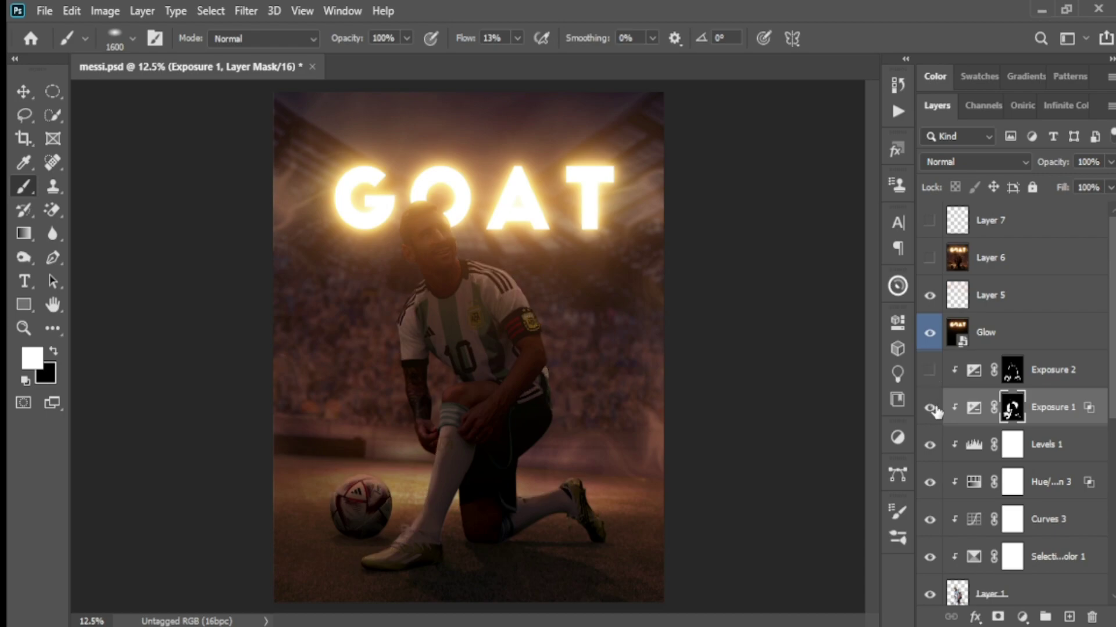
pyautogui.click(929, 408)
pyautogui.click(1038, 456)
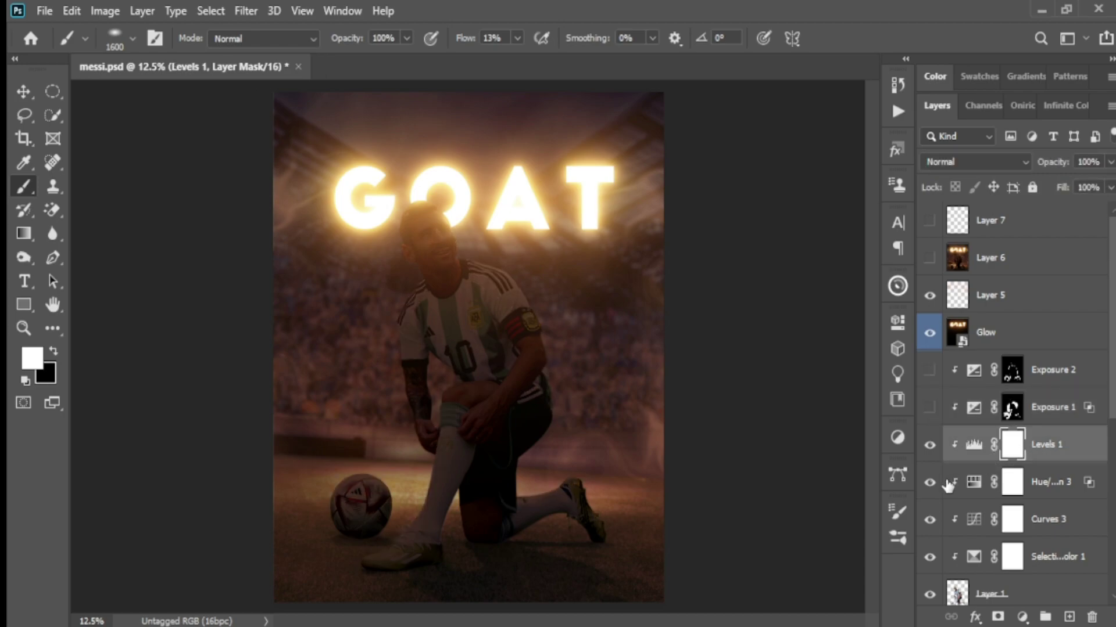
pyautogui.click(930, 485)
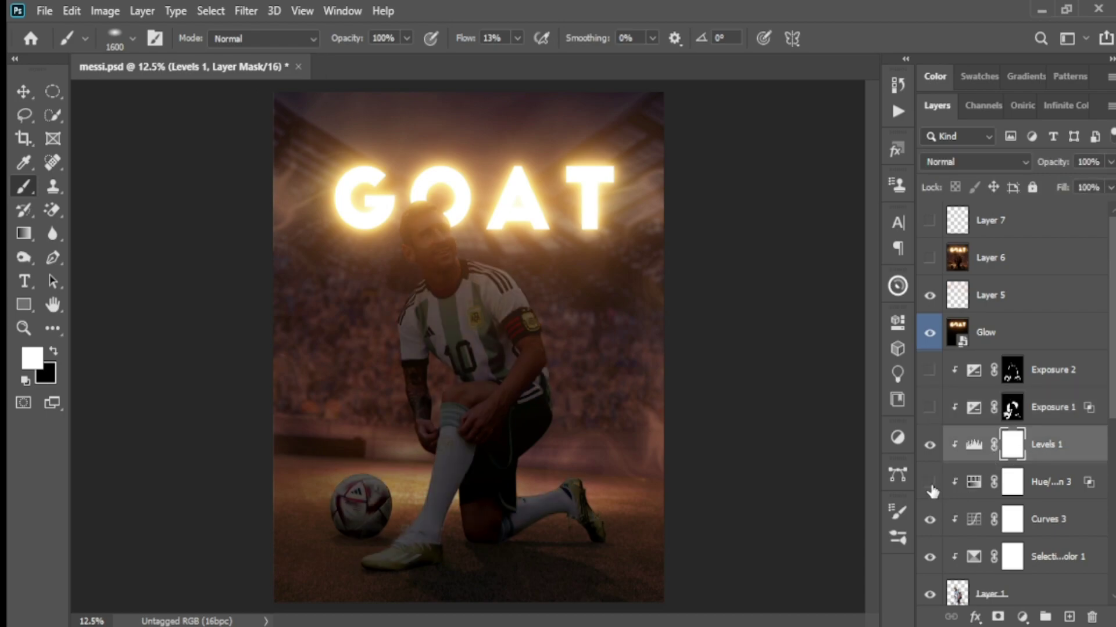
pyautogui.click(930, 484)
pyautogui.click(931, 483)
pyautogui.click(930, 484)
pyautogui.click(930, 484)
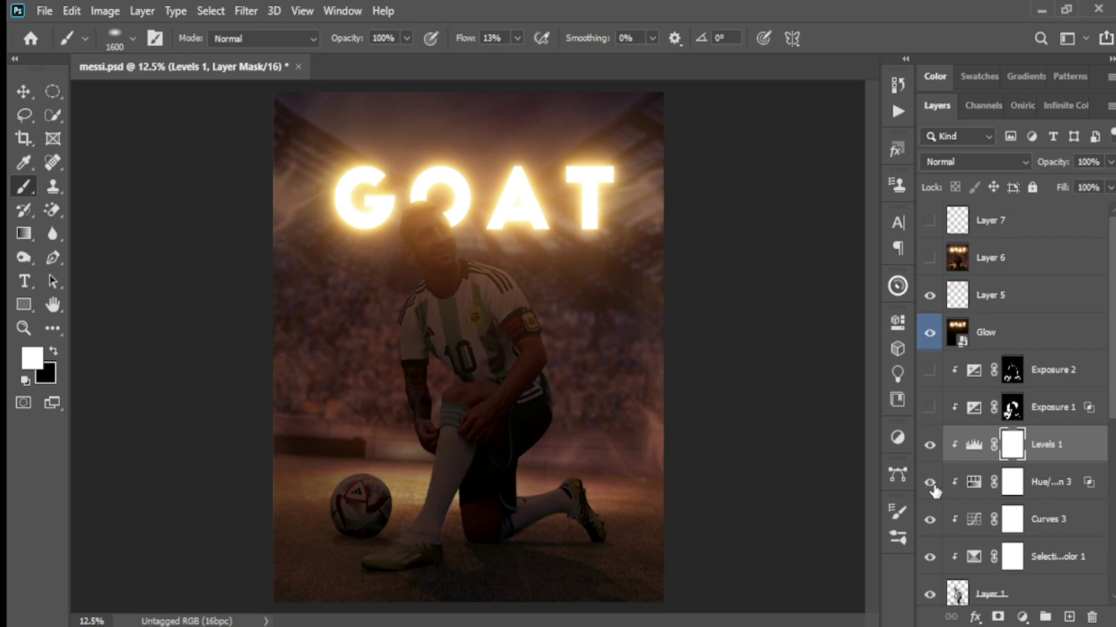
pyautogui.doubleClick(973, 487)
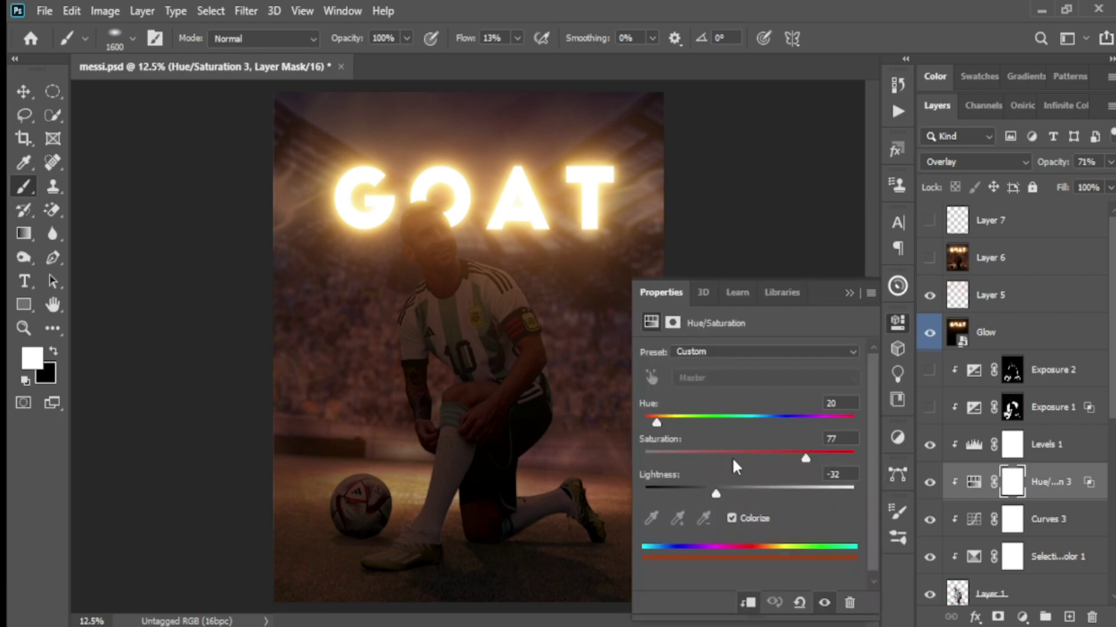
pyautogui.click(824, 603)
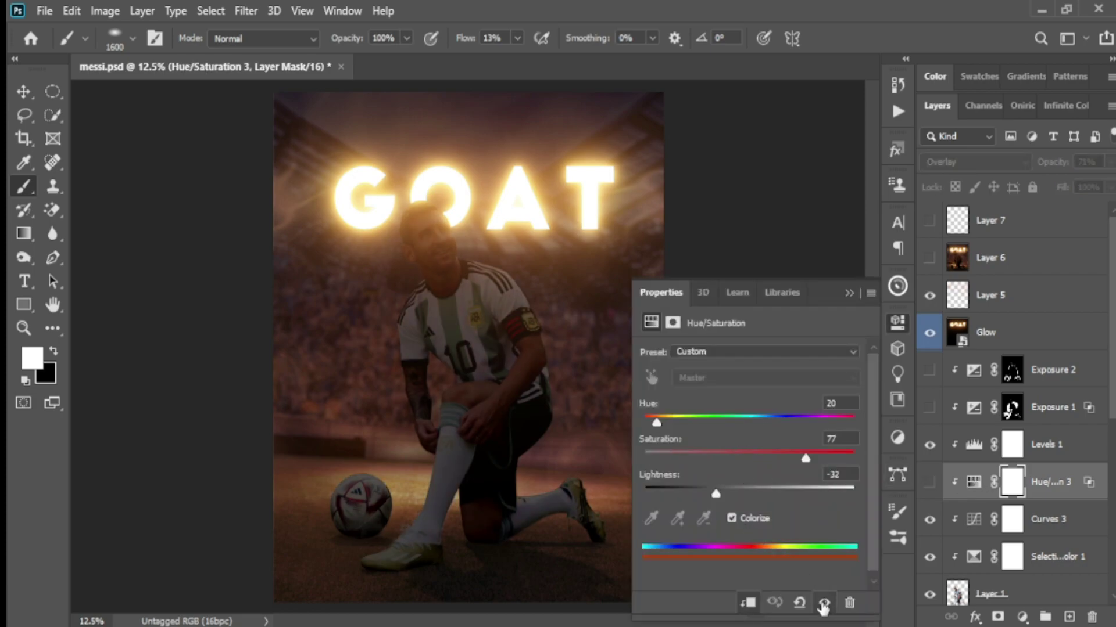
pyautogui.click(823, 604)
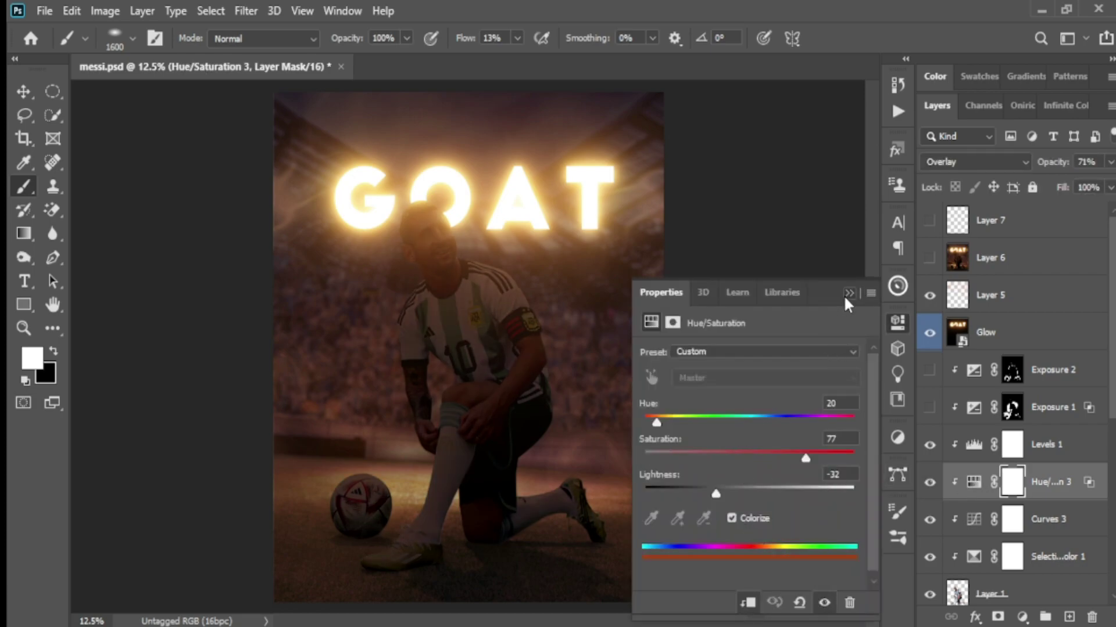
pyautogui.click(846, 294)
pyautogui.click(1031, 439)
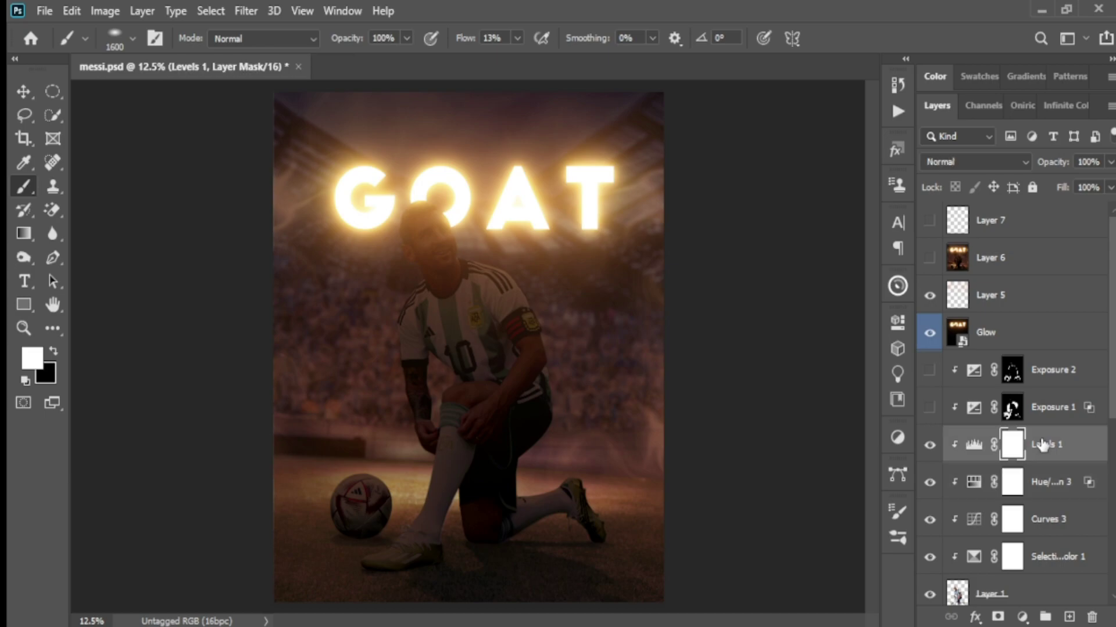
# Add an Exposure adjustment above Levels 1 and raise it to +2.67.
pyautogui.click(897, 438)
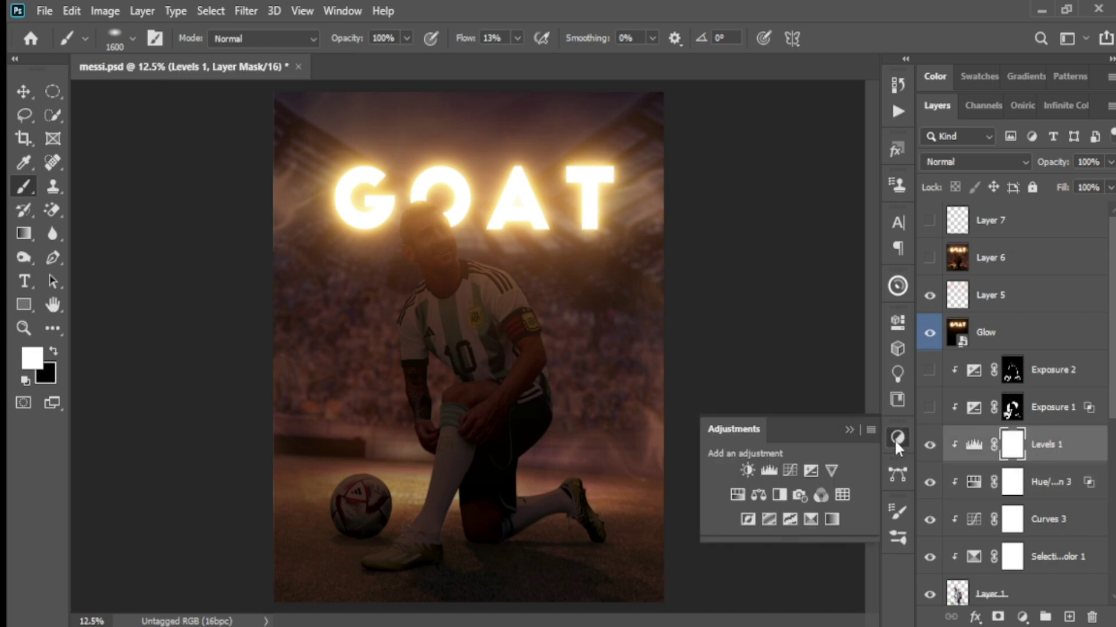
pyautogui.click(810, 471)
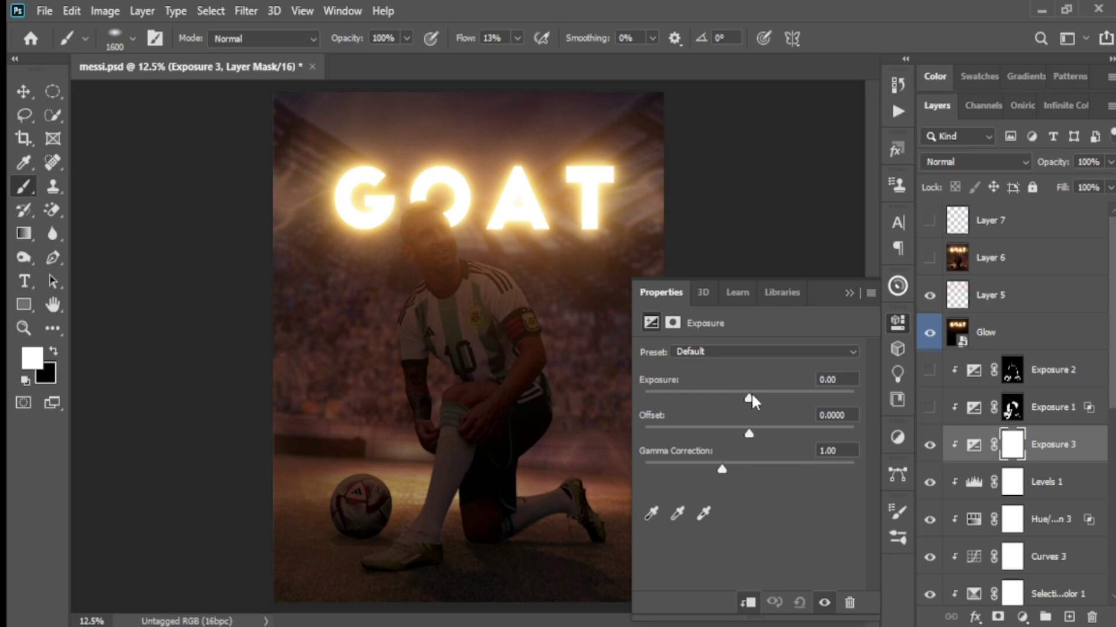
pyautogui.moveTo(750, 398); pyautogui.dragTo(791, 395)
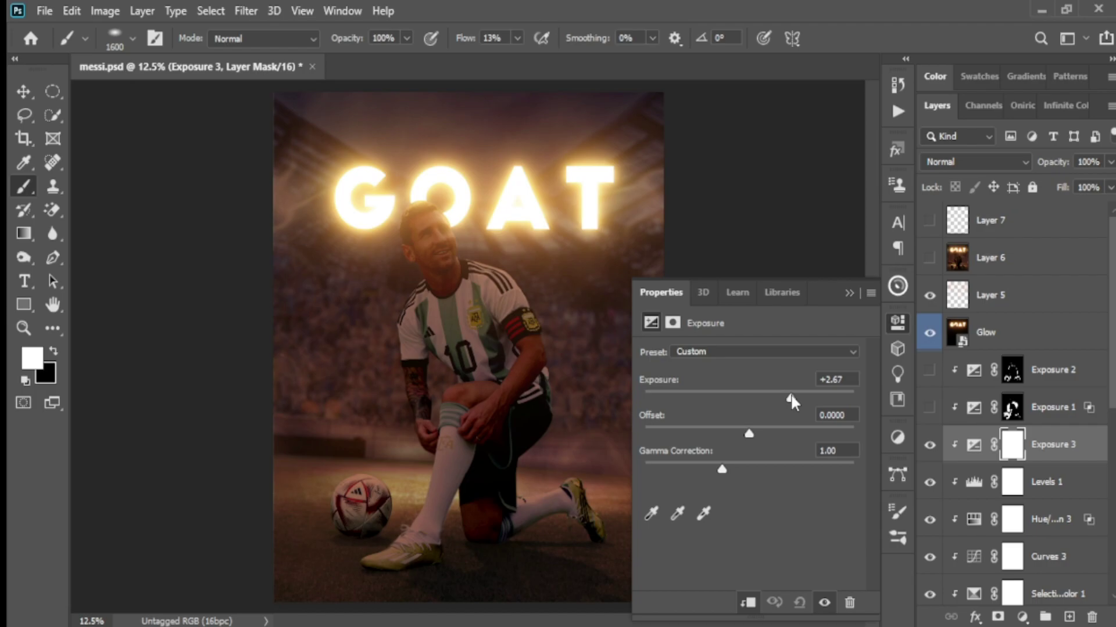
pyautogui.click(849, 293)
# Split Exposure 3's Underlying Layer black slider so it blends only over lighter tones.
pyautogui.click(1096, 452)
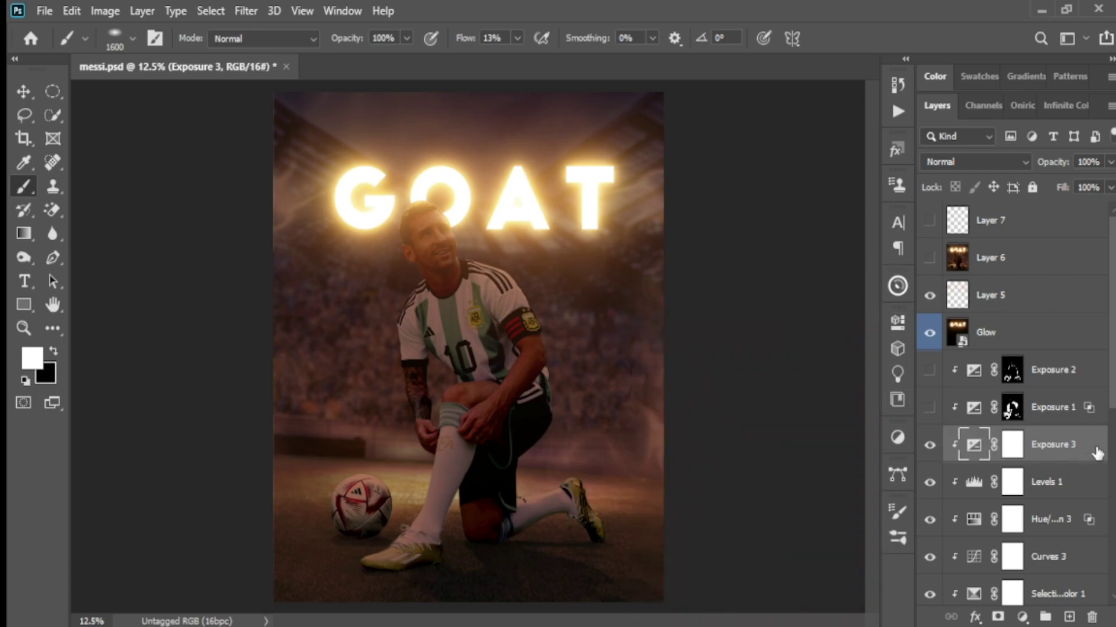
pyautogui.doubleClick(1096, 452)
pyautogui.moveTo(682, 142); pyautogui.dragTo(929, 118)
pyautogui.moveTo(857, 476); pyautogui.dragTo(910, 475)
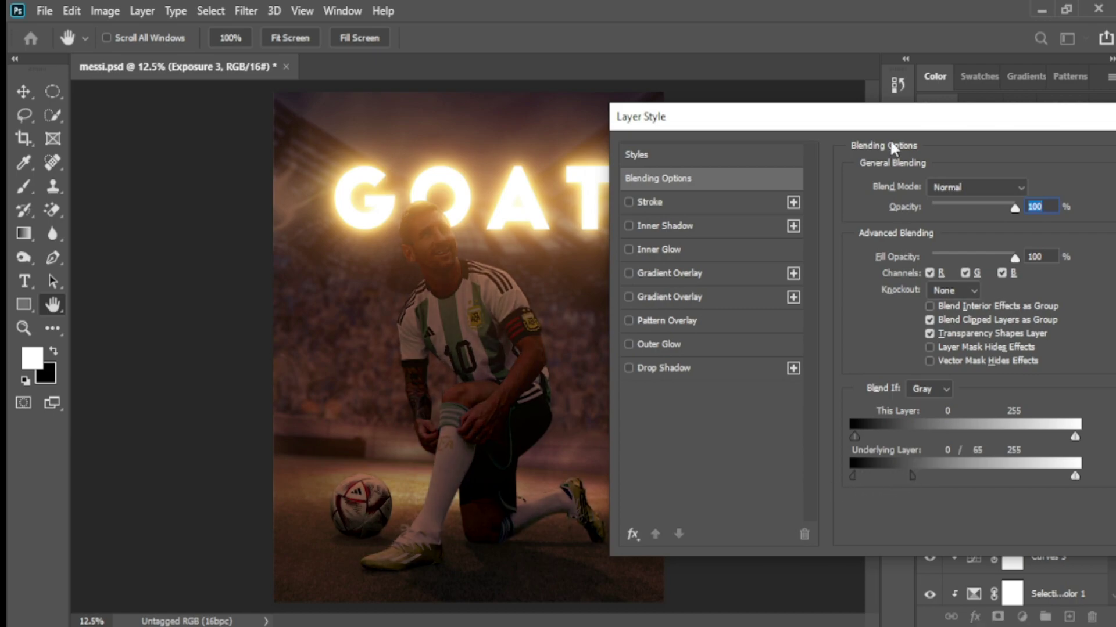
pyautogui.moveTo(890, 118); pyautogui.dragTo(659, 119)
pyautogui.click(994, 157)
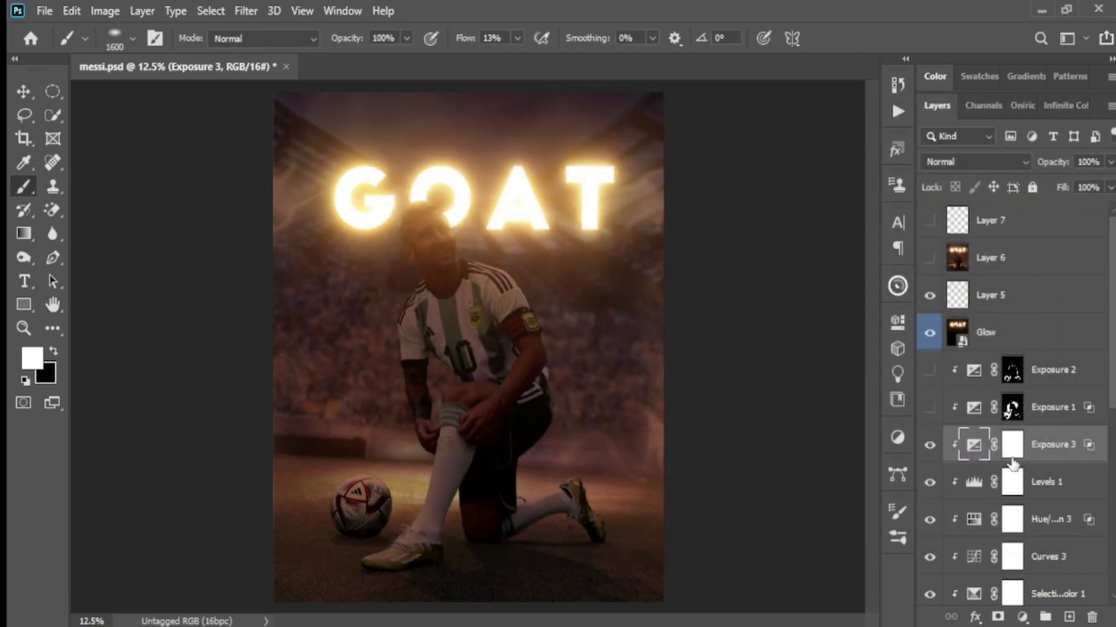
pyautogui.click(1012, 450)
# Invert Exposure 3's mask to black and shrink the brush.
pyautogui.hotkey('ctrl', 'i')
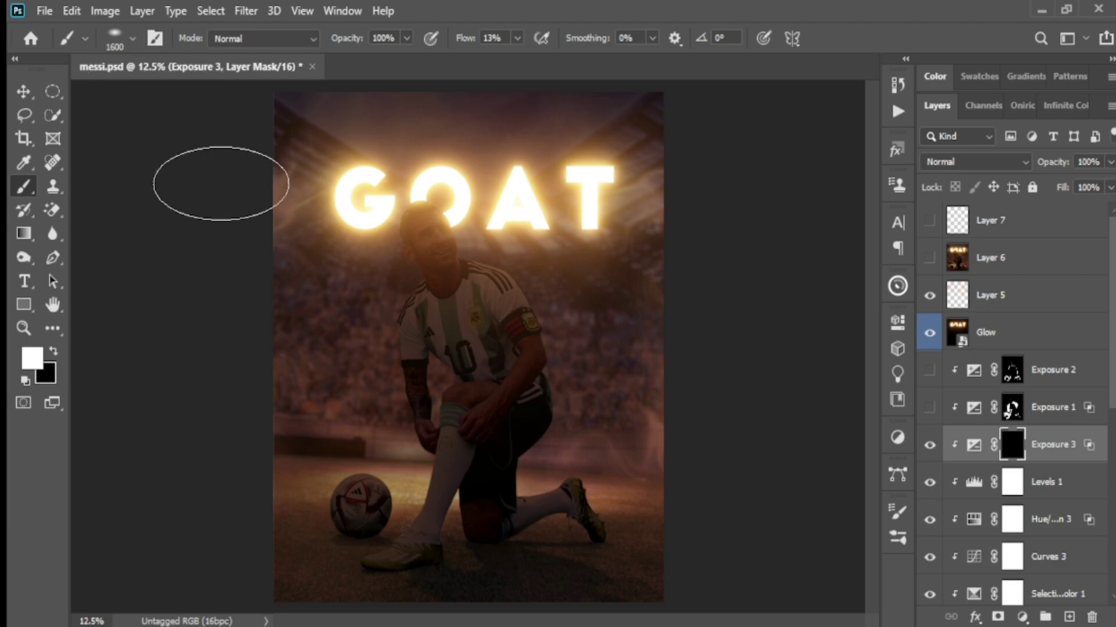
pyautogui.press('[')
pyautogui.press('[')
pyautogui.press('[')
pyautogui.press('[')
pyautogui.press('[')
pyautogui.press('[')
pyautogui.press('[')
pyautogui.press('[')
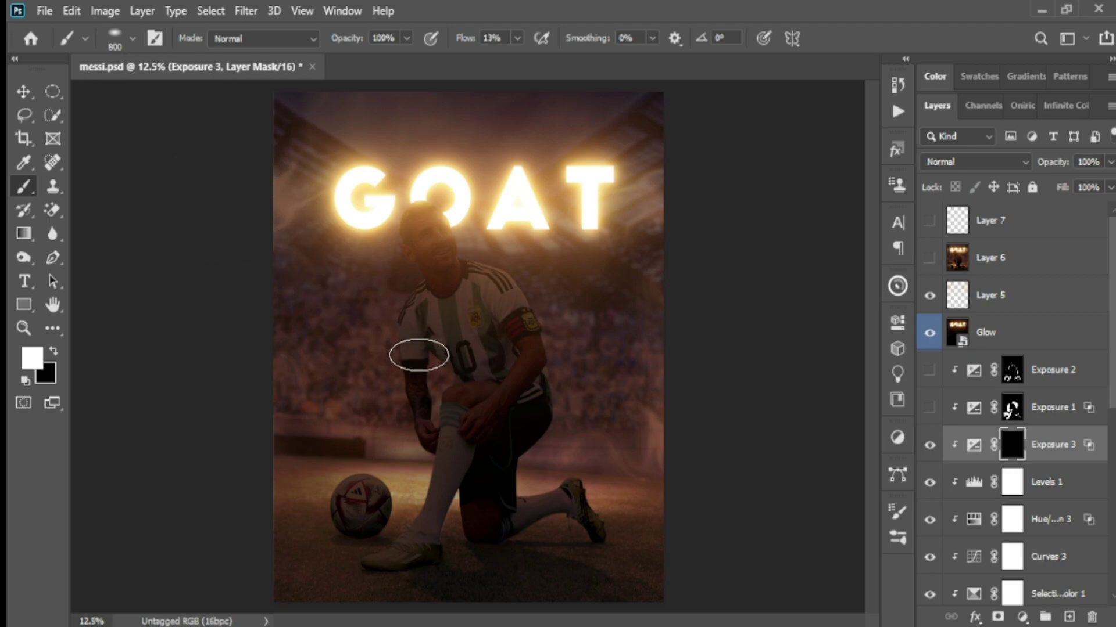
pyautogui.press('[')
# Tilt the brush tip to 45°, shrink it, and zoom in on the sock and ball.
pyautogui.press('[')
pyautogui.press('[')
pyautogui.hotkey('shift', 'Right')
pyautogui.hotkey('shift', 'Right')
pyautogui.hotkey('shift', 'Right')
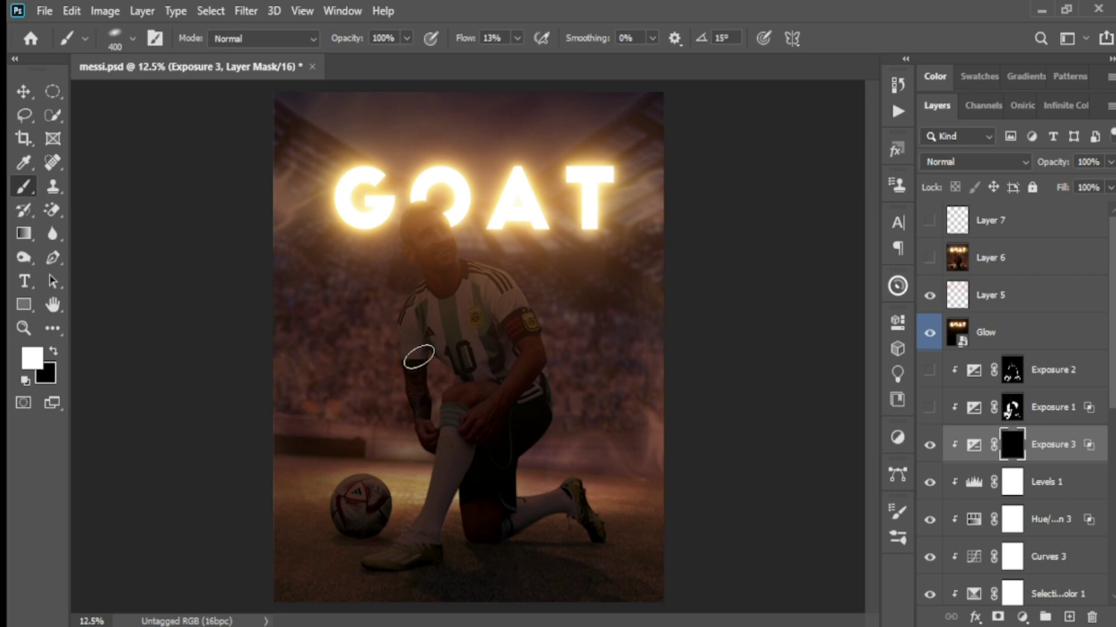
pyautogui.press('[')
pyautogui.press('[')
pyautogui.press('[')
pyautogui.press('[')
pyautogui.hotkey('ctrl', '+')
pyautogui.hotkey('ctrl', '+')
pyautogui.hotkey('ctrl', '+')
pyautogui.hotkey('ctrl', '+')
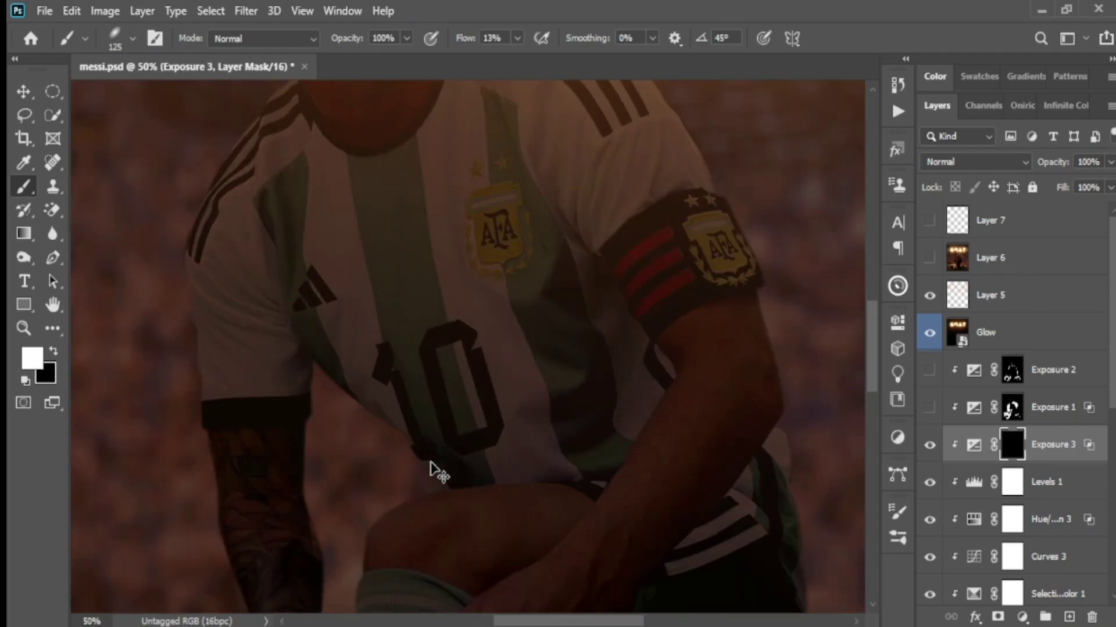
pyautogui.moveTo(375, 499)
pyautogui.mouseDown()
pyautogui.moveTo(424, 455)
pyautogui.moveTo(438, 319)
pyautogui.mouseUp()
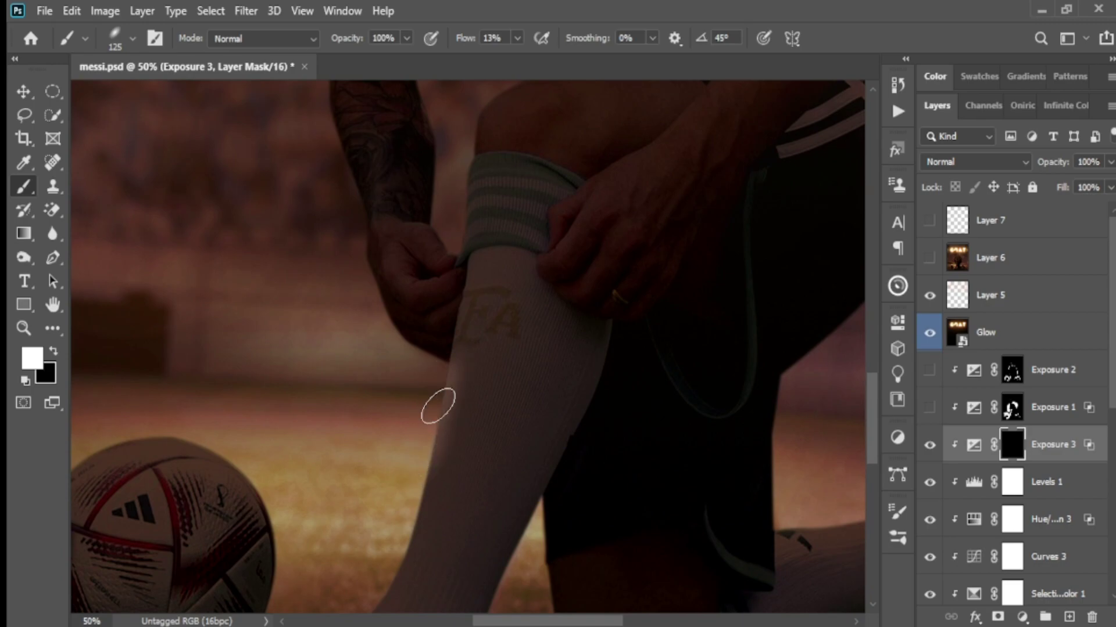
pyautogui.moveTo(428, 464)
pyautogui.mouseDown()
pyautogui.moveTo(453, 381)
pyautogui.moveTo(487, 325)
pyautogui.mouseUp()
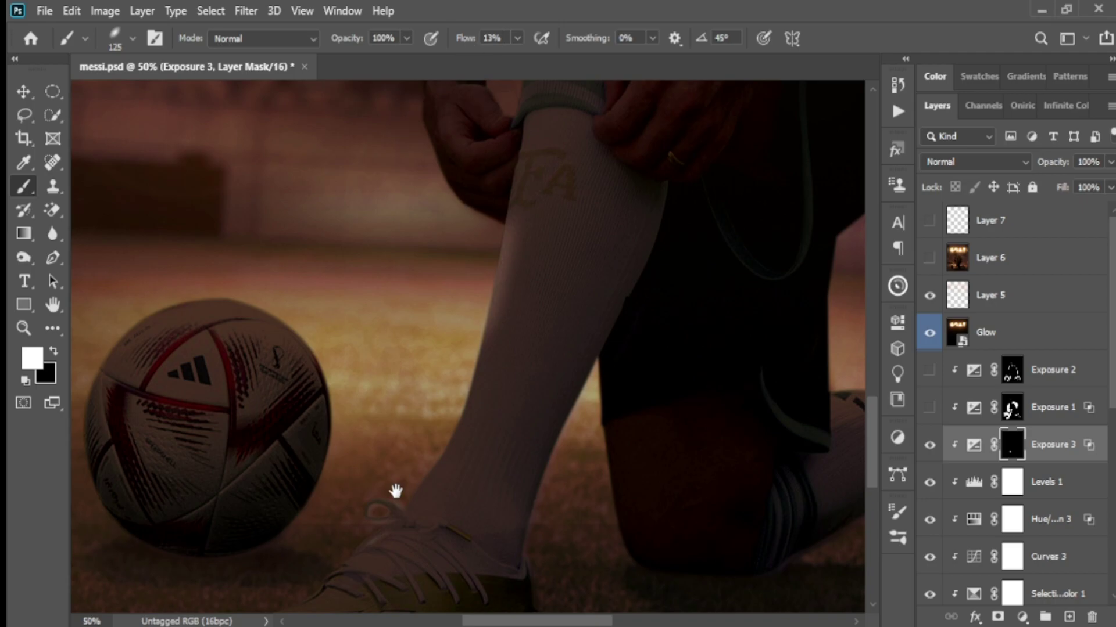
pyautogui.scroll(-1, 400, 476)
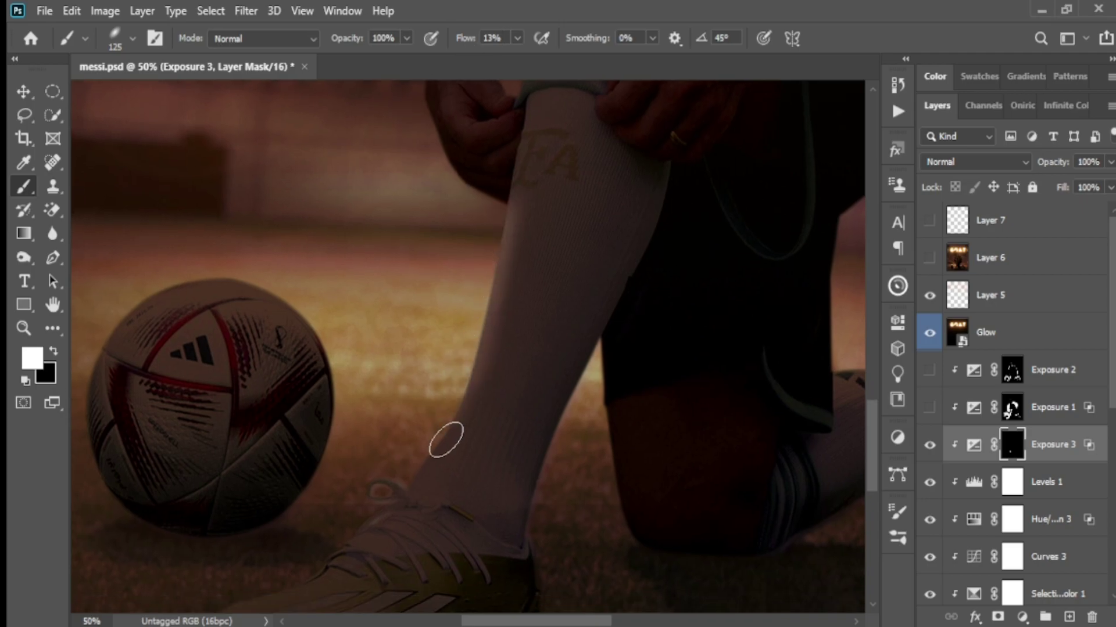
# Paint rim light on the Exposure 3 mask along the sock to the ankle and the ball's left edge.
pyautogui.moveTo(424, 475); pyautogui.dragTo(492, 516)
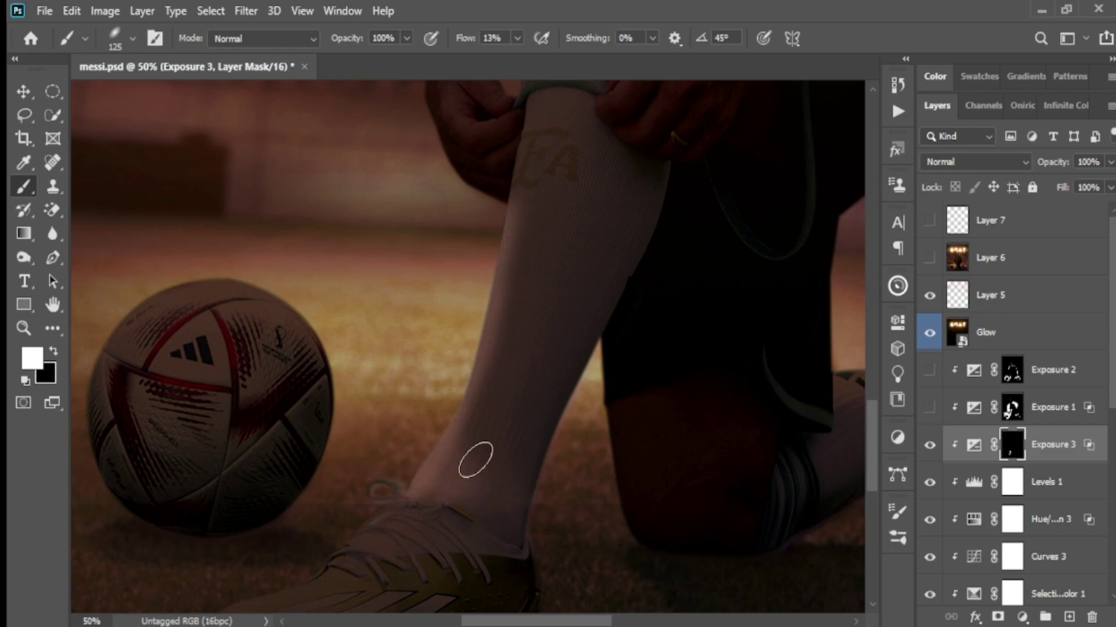
pyautogui.scroll(3, 473, 458)
pyautogui.scroll(3, 393, 545)
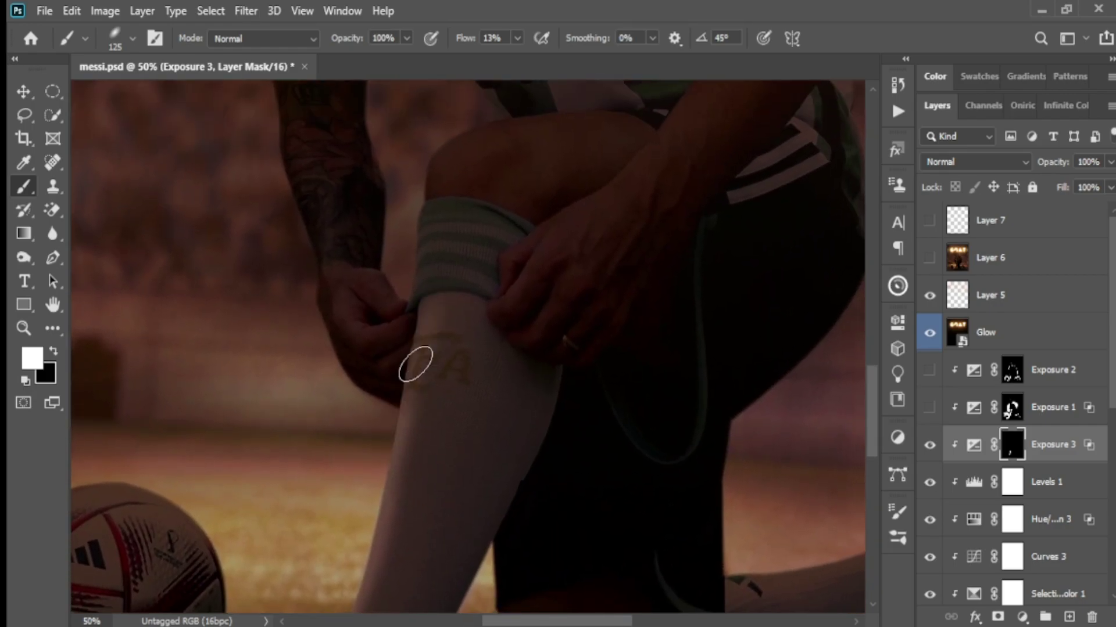
pyautogui.moveTo(378, 423); pyautogui.dragTo(429, 368)
pyautogui.moveTo(162, 411)
pyautogui.mouseDown()
pyautogui.moveTo(164, 376)
pyautogui.moveTo(343, 290)
pyautogui.moveTo(410, 319)
pyautogui.moveTo(428, 349)
pyautogui.moveTo(418, 453)
pyautogui.moveTo(334, 319)
pyautogui.moveTo(232, 308)
pyautogui.moveTo(311, 294)
pyautogui.moveTo(209, 361)
pyautogui.moveTo(184, 402)
pyautogui.mouseUp()
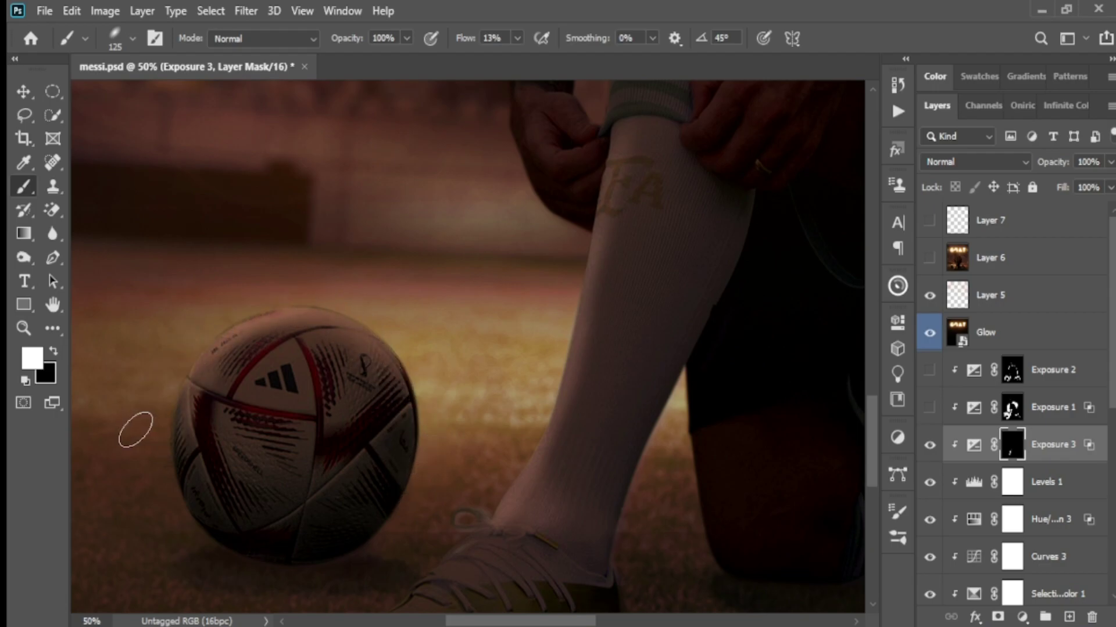
pyautogui.scroll(-2, 340, 391)
pyautogui.scroll(-2, 340, 390)
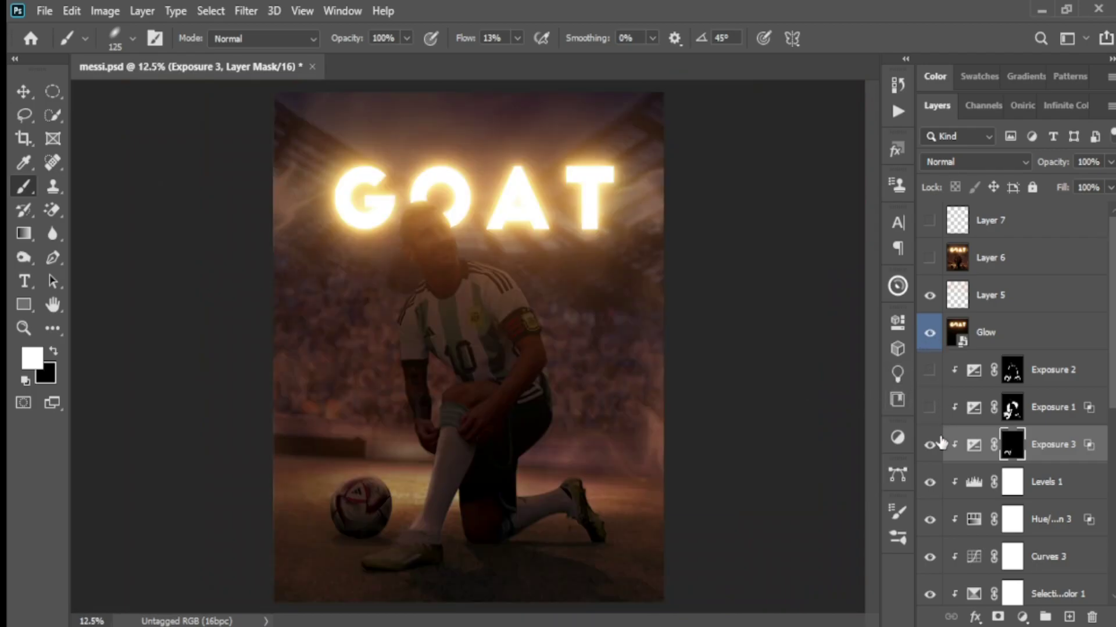
pyautogui.click(930, 446)
# Zoom in on the upper jersey and rotate the brush tip to -45°.
pyautogui.click(929, 447)
pyautogui.hotkey('ctrl', '+')
pyautogui.hotkey('ctrl', '+')
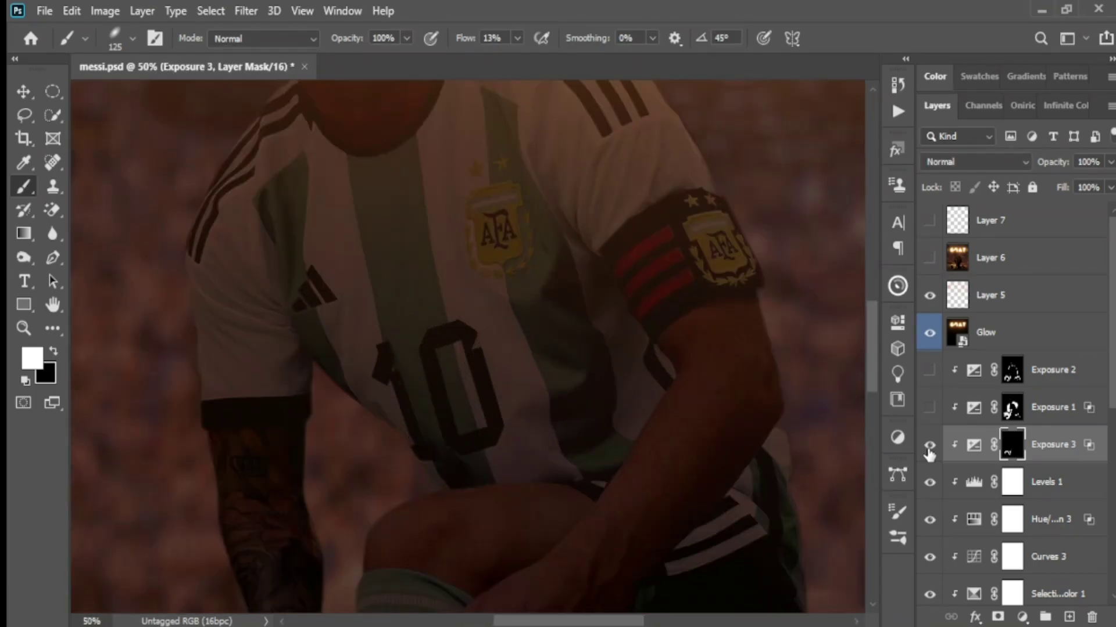
pyautogui.scroll(10, 654, 391)
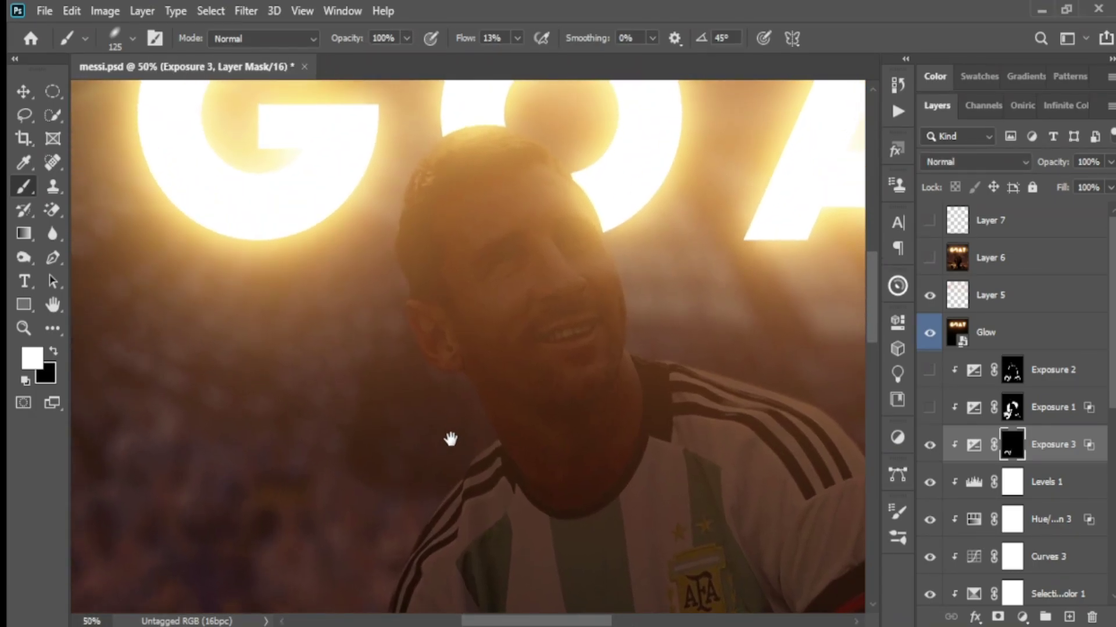
pyautogui.moveTo(451, 438); pyautogui.dragTo(463, 364)
pyautogui.moveTo(657, 259)
pyautogui.mouseDown()
pyautogui.moveTo(634, 321)
pyautogui.moveTo(480, 321)
pyautogui.mouseUp()
pyautogui.hotkey('shift', 'Right')
pyautogui.hotkey('shift', 'Right')
pyautogui.hotkey('shift', 'Right')
pyautogui.hotkey('shift', 'Right')
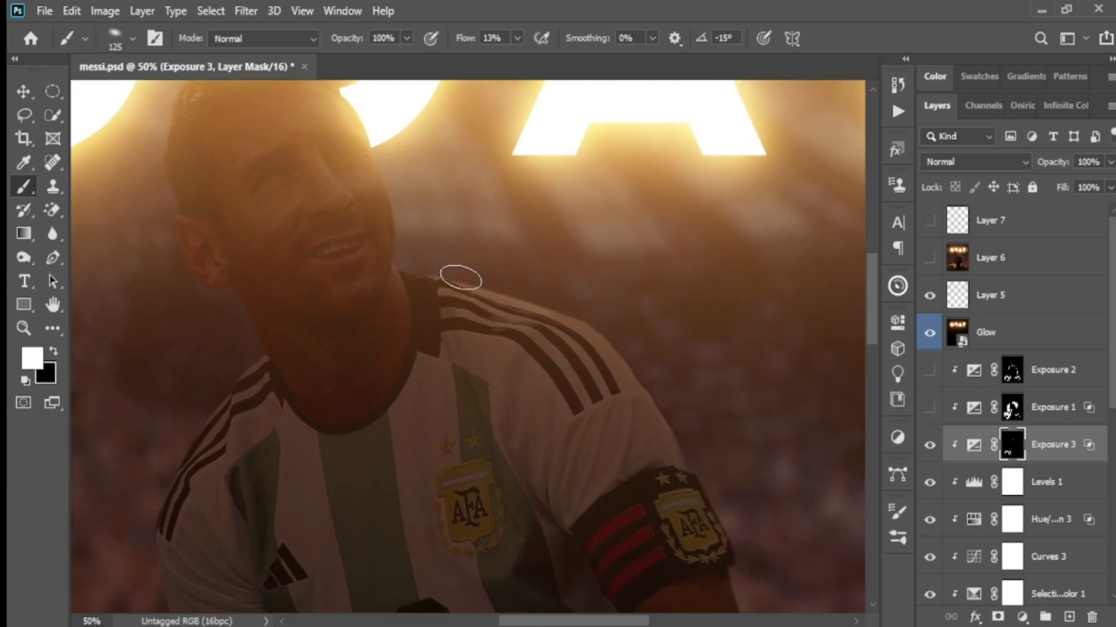
pyautogui.hotkey('shift', 'Right')
pyautogui.hotkey('shift', 'Right')
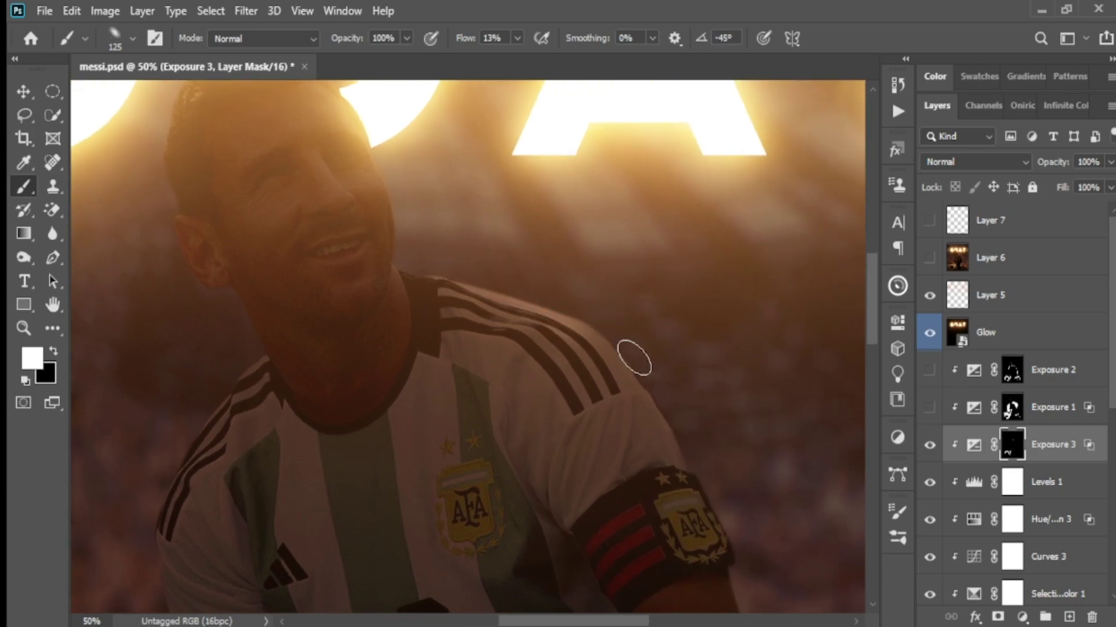
# Paint rim light along the right shoulder, look over the armband, then fit the poster to view.
pyautogui.moveTo(634, 357)
pyautogui.mouseDown()
pyautogui.moveTo(656, 386)
pyautogui.moveTo(623, 344)
pyautogui.moveTo(691, 444)
pyautogui.moveTo(577, 324)
pyautogui.moveTo(585, 329)
pyautogui.moveTo(463, 279)
pyautogui.moveTo(660, 408)
pyautogui.moveTo(705, 468)
pyautogui.moveTo(726, 529)
pyautogui.moveTo(696, 497)
pyautogui.moveTo(685, 511)
pyautogui.moveTo(715, 543)
pyautogui.mouseUp()
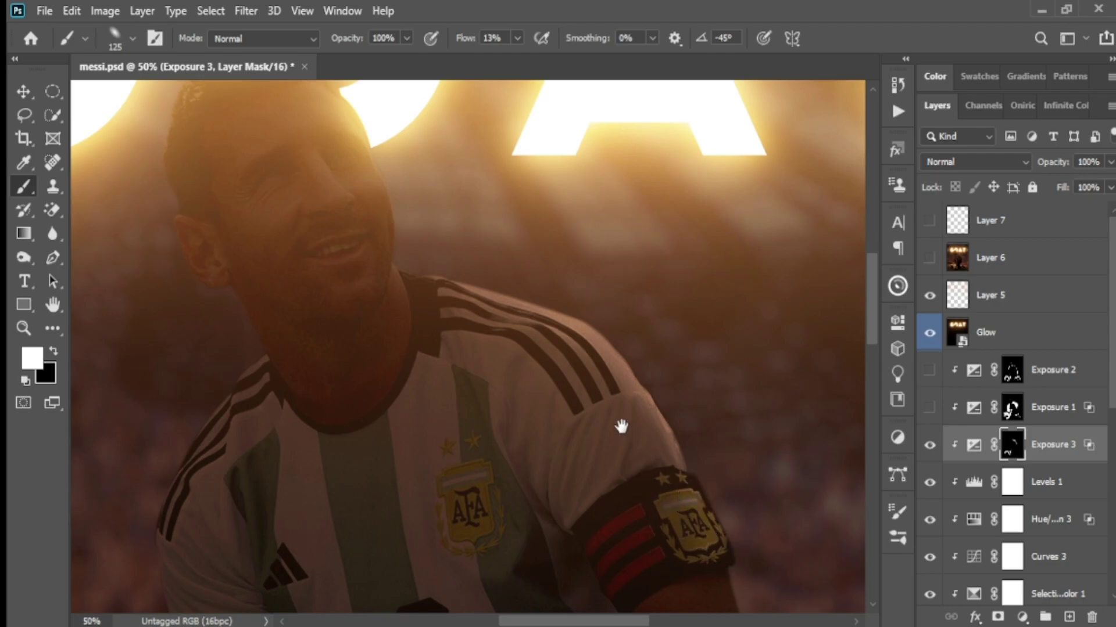
pyautogui.moveTo(621, 427); pyautogui.dragTo(688, 511)
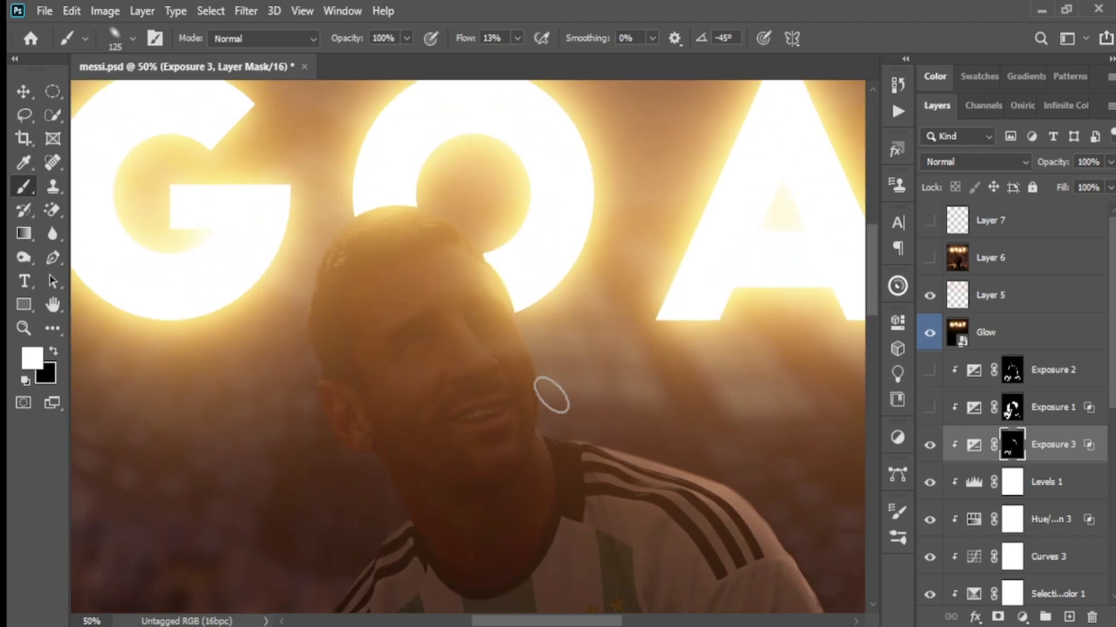
pyautogui.moveTo(628, 508); pyautogui.dragTo(592, 317)
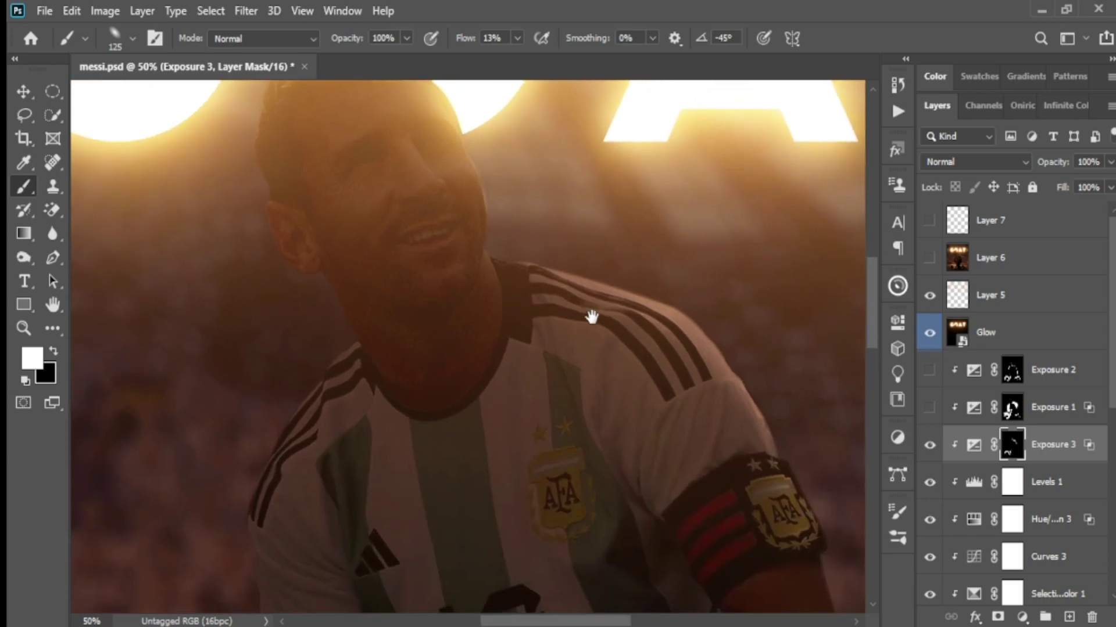
pyautogui.moveTo(456, 451)
pyautogui.mouseDown()
pyautogui.moveTo(511, 419)
pyautogui.moveTo(517, 378)
pyautogui.mouseUp()
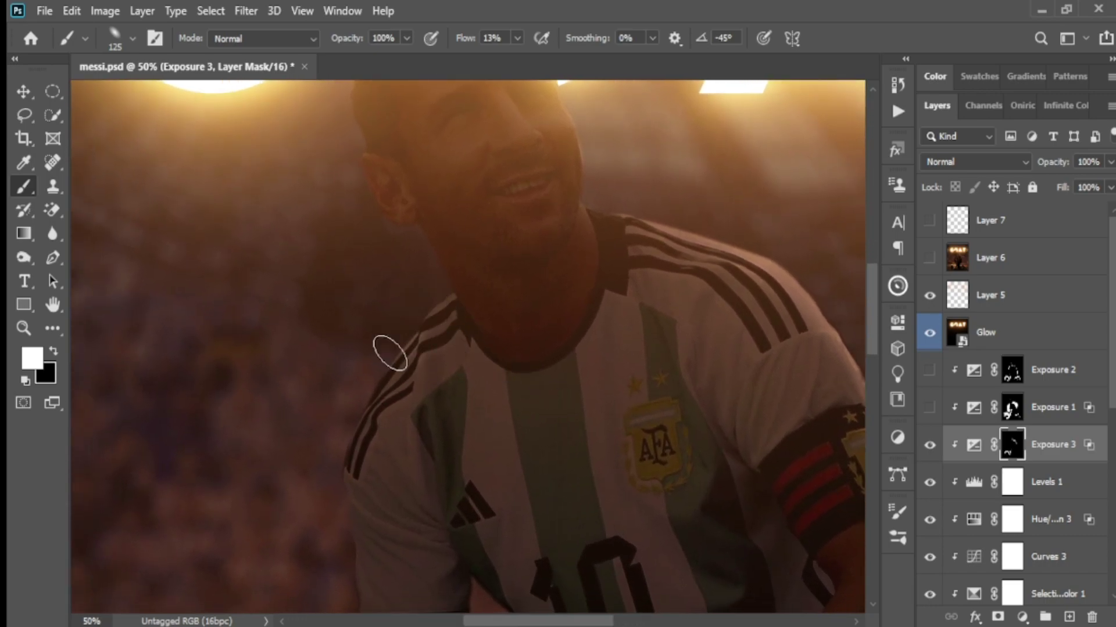
pyautogui.moveTo(639, 400); pyautogui.dragTo(461, 386)
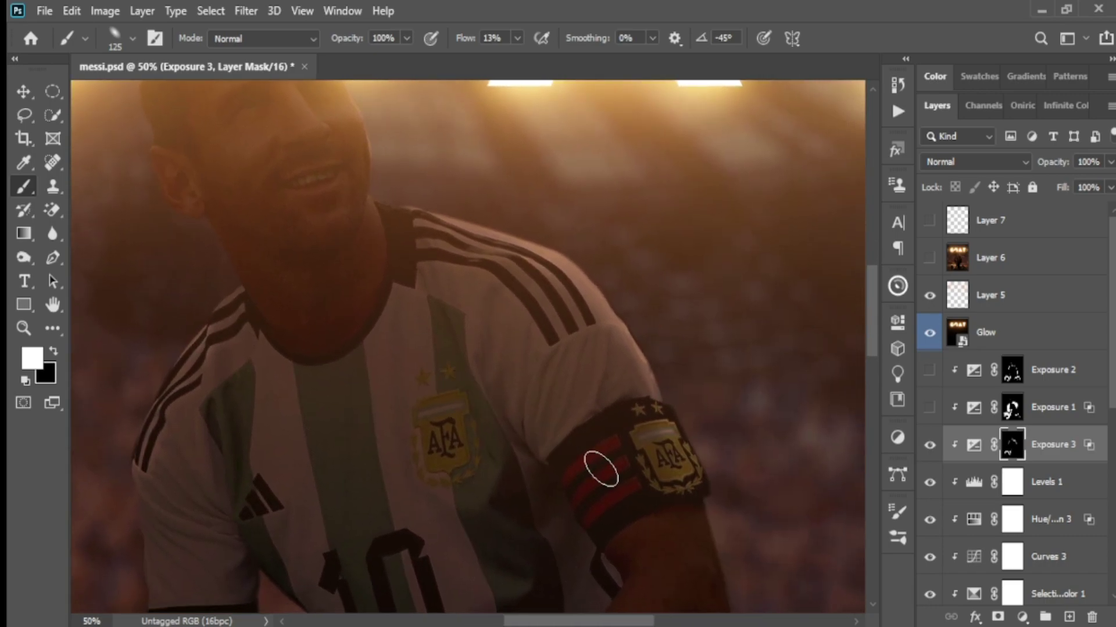
pyautogui.hotkey('ctrl', '0')
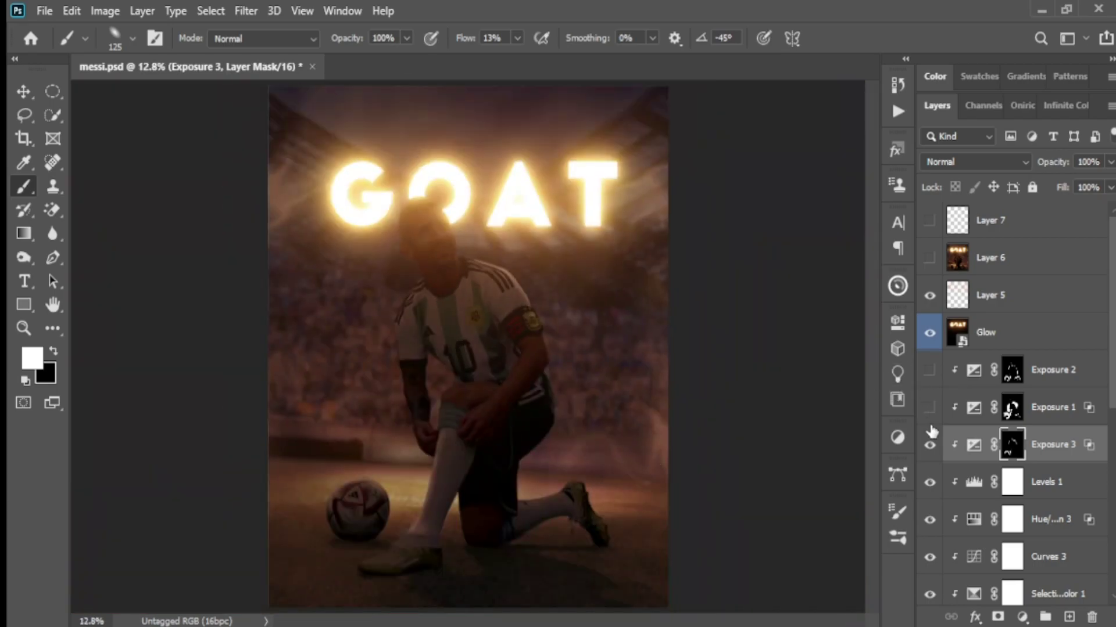
# Delete the Exposure 3 rim-light layer and compare the Exposure 1 and Exposure 2 brightening.
pyautogui.click(930, 447)
pyautogui.press('Delete')
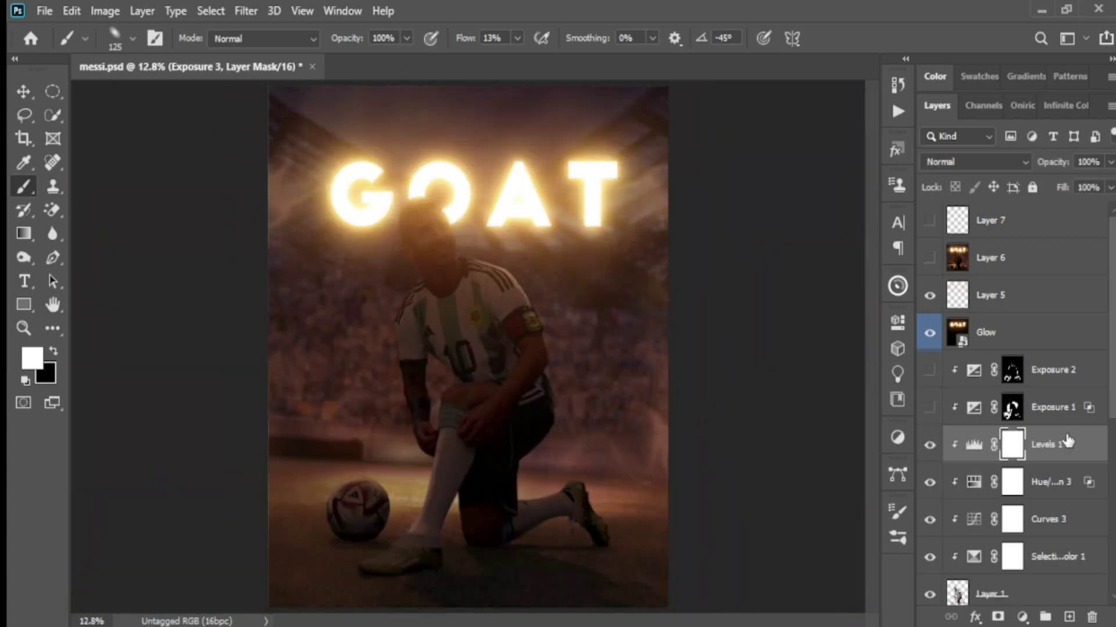
pyautogui.click(929, 408)
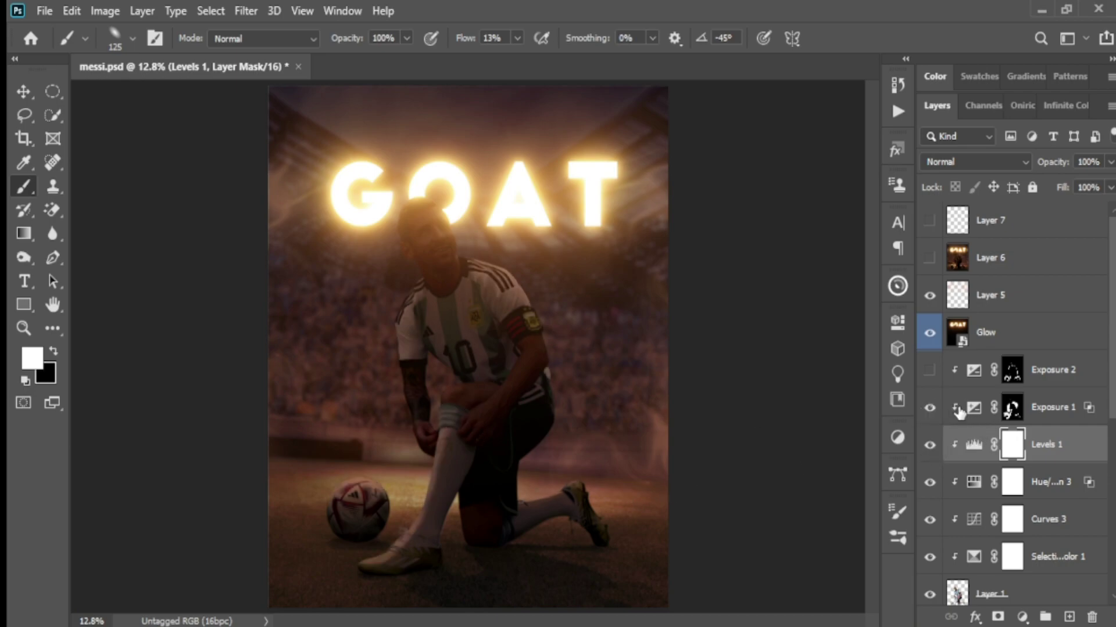
pyautogui.click(1032, 411)
pyautogui.click(930, 372)
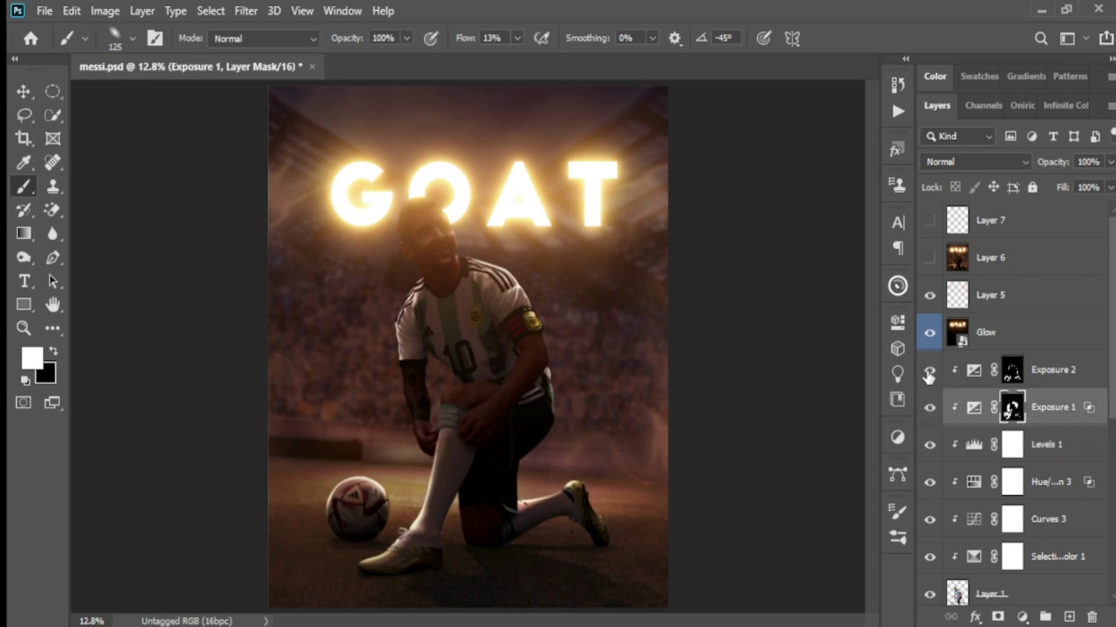
pyautogui.click(929, 372)
pyautogui.click(929, 373)
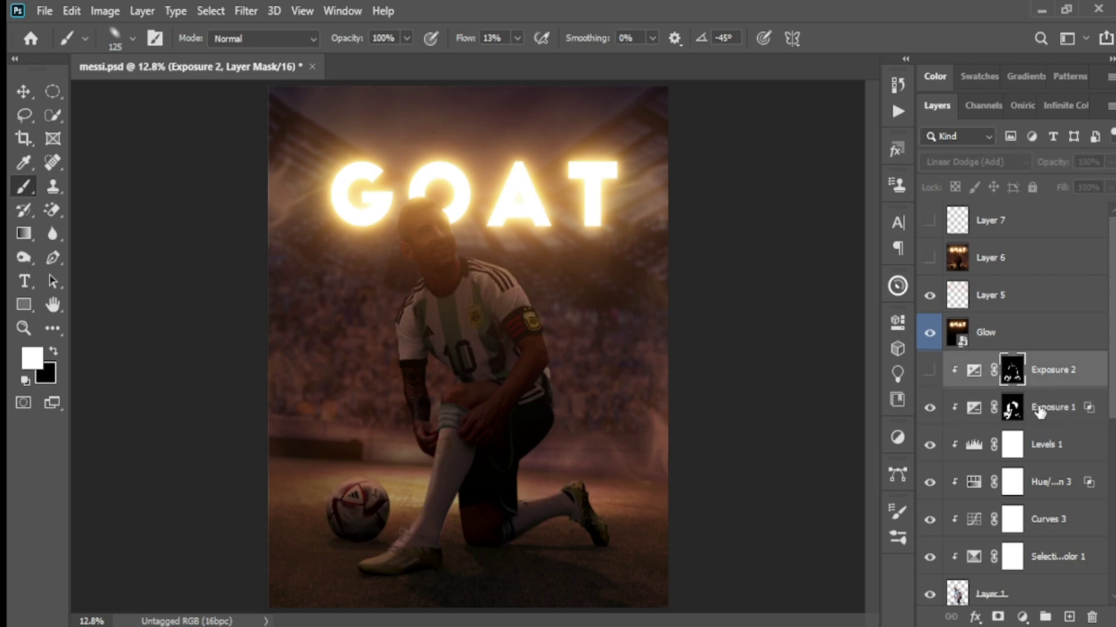
# Add a Linear Dodge (Add) Exposure layer at about +3.22 with its mask inverted to black.
pyautogui.click(899, 439)
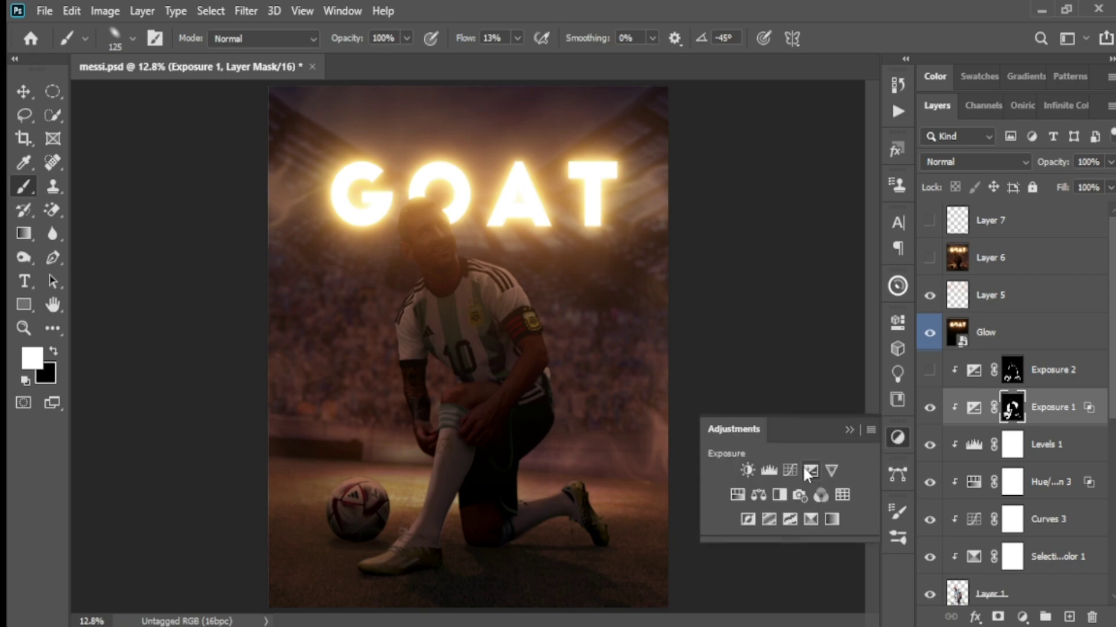
pyautogui.click(807, 468)
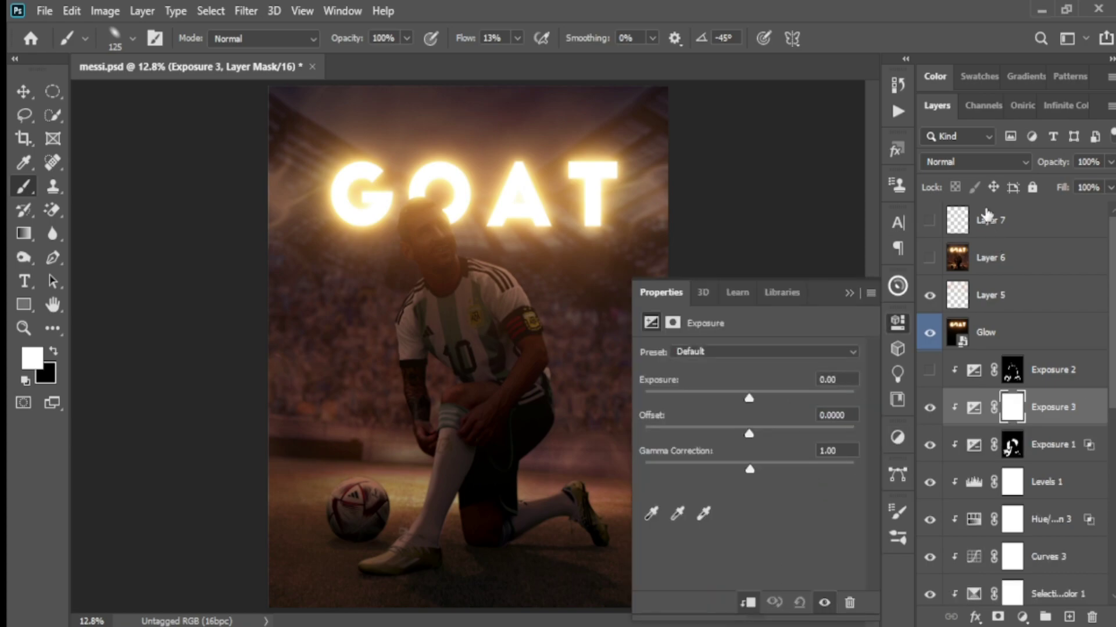
pyautogui.click(1000, 162)
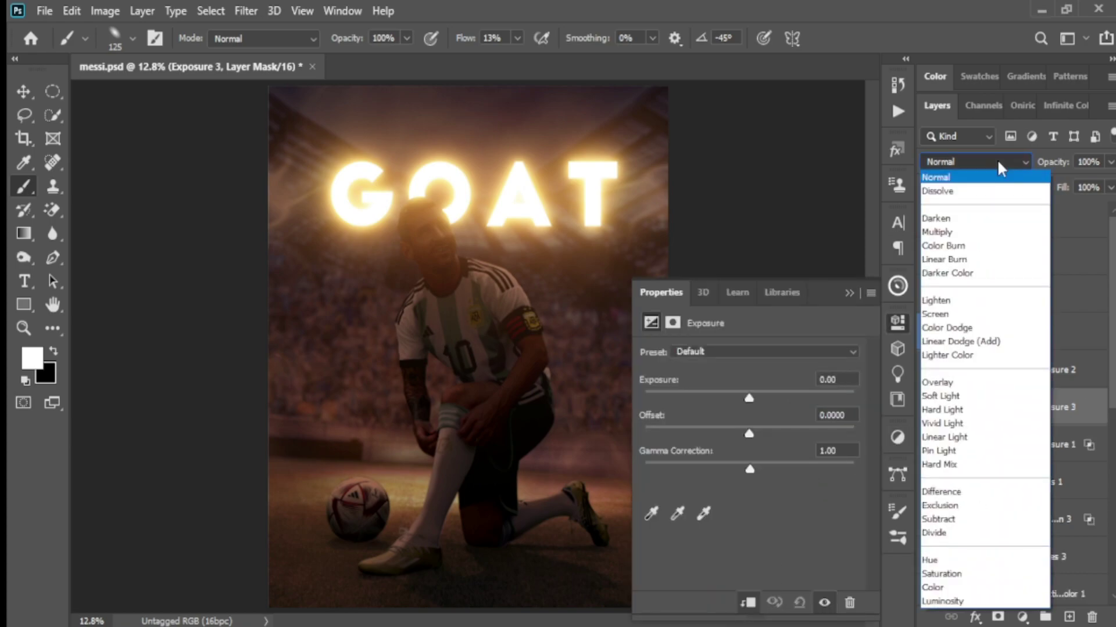
pyautogui.click(964, 342)
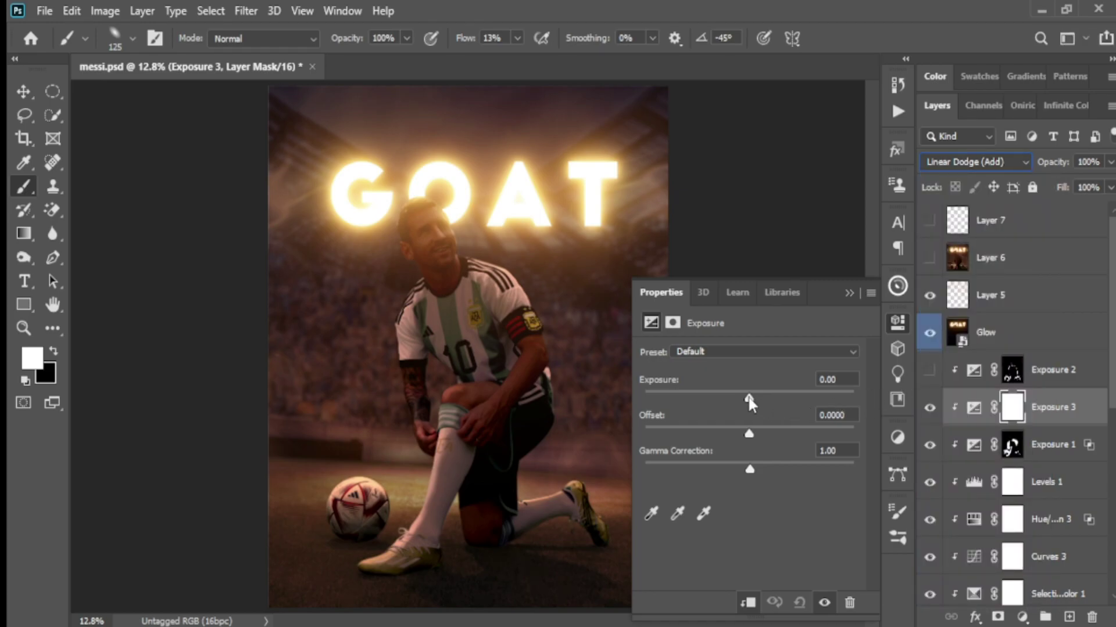
pyautogui.moveTo(749, 397); pyautogui.dragTo(800, 405)
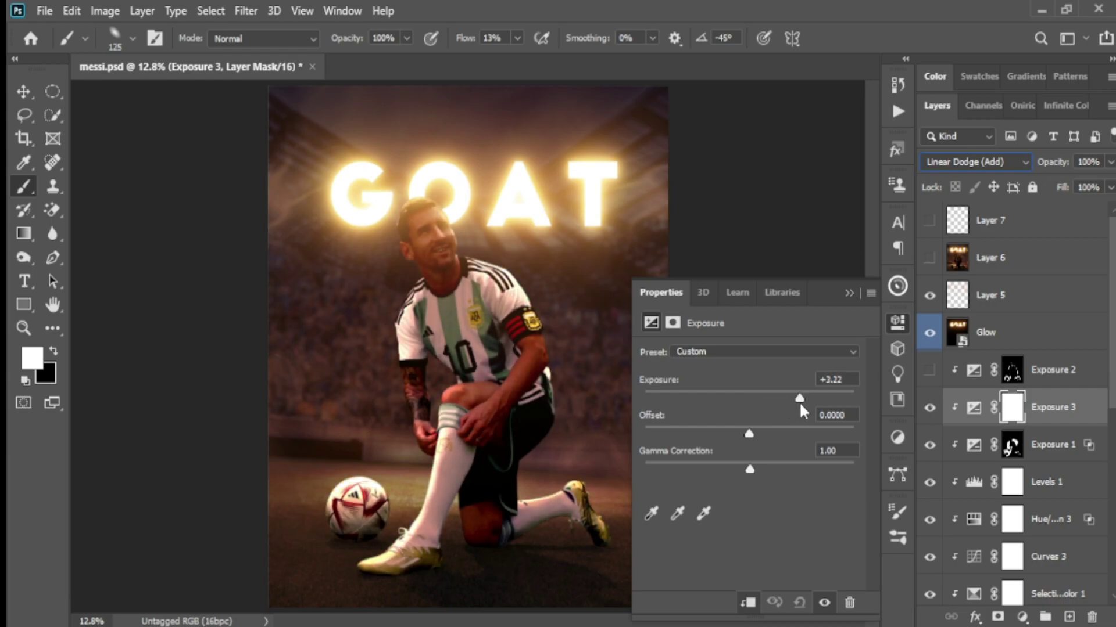
pyautogui.click(848, 292)
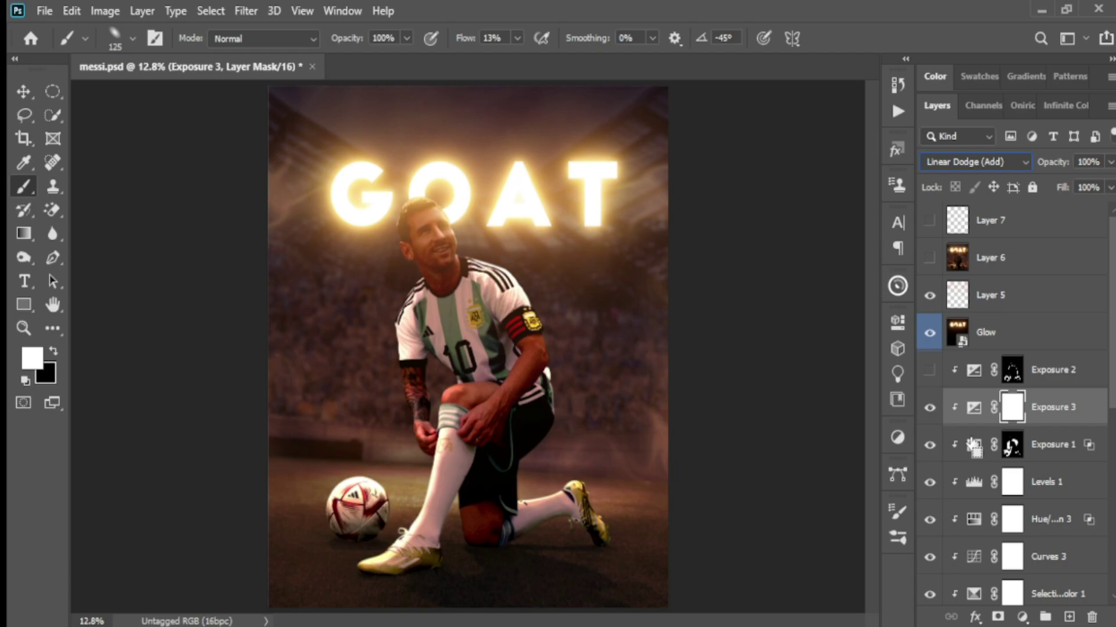
pyautogui.hotkey('ctrl', 'i')
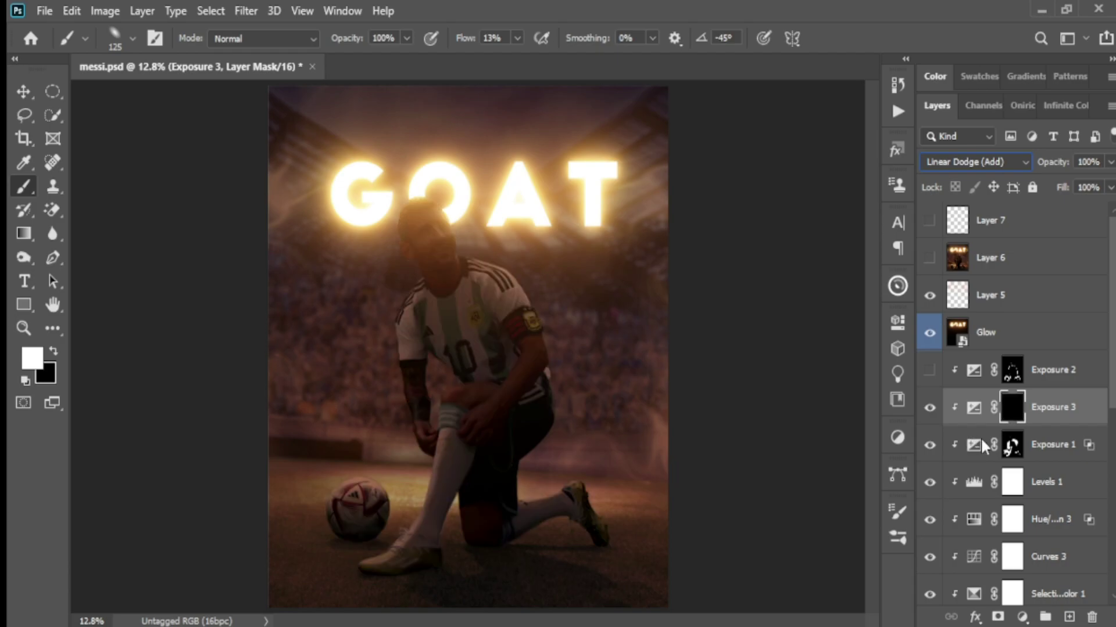
# Zoom in, shrink the brush to 50 px, and paint rim light along the top of the shoulder.
pyautogui.scroll(2, 502, 390)
pyautogui.scroll(2, 502, 391)
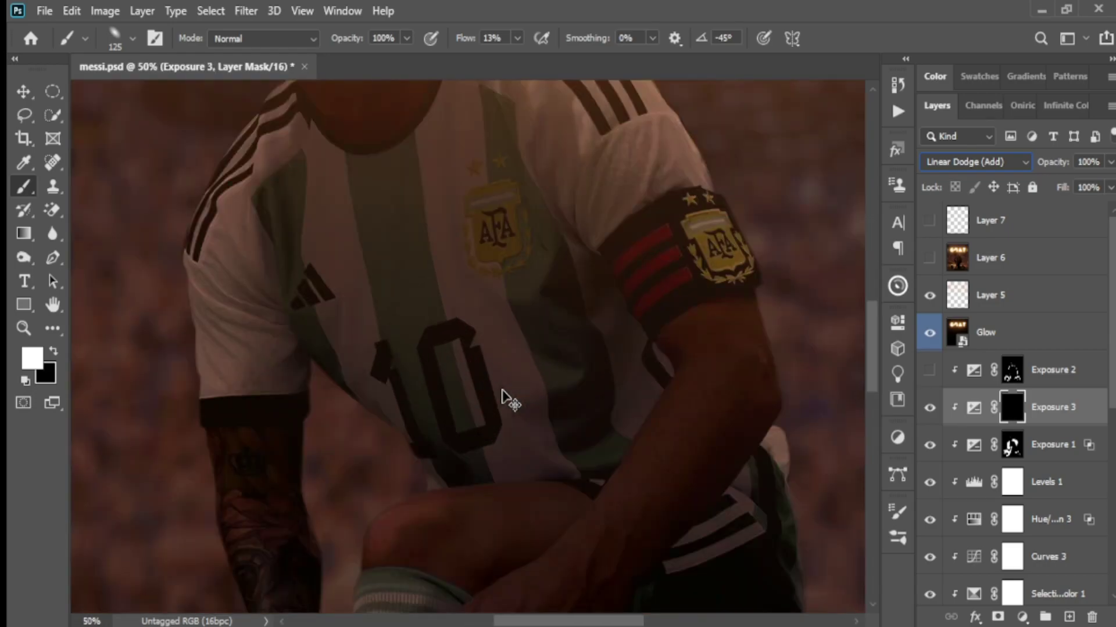
pyautogui.scroll(2, 473, 423)
pyautogui.scroll(1, 468, 423)
pyautogui.scroll(1, 473, 465)
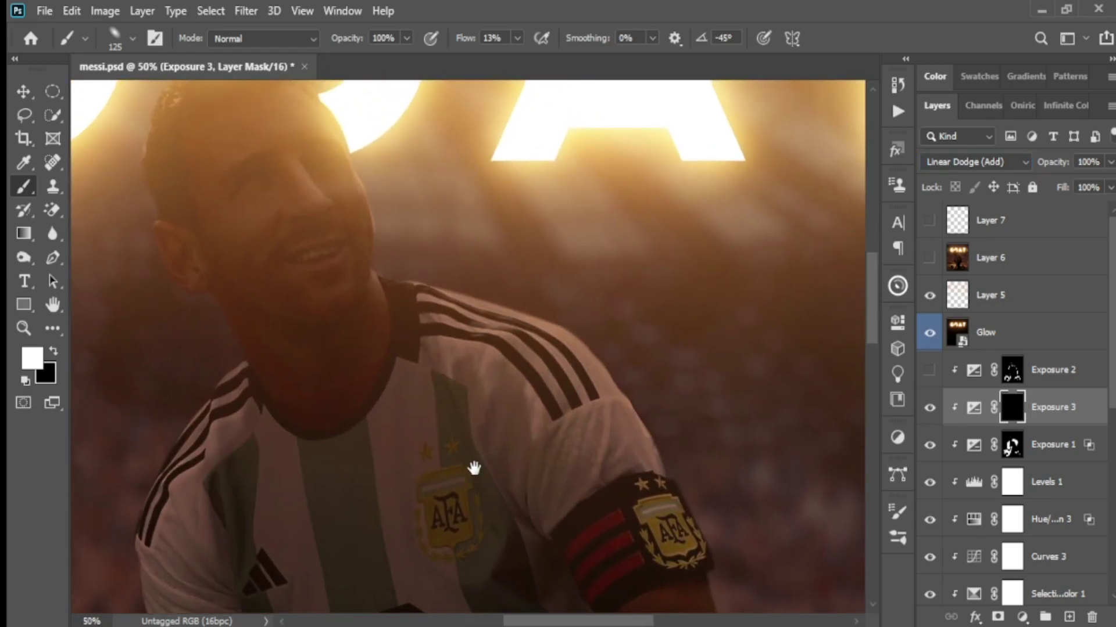
pyautogui.press('[')
pyautogui.press('[')
pyautogui.press('[')
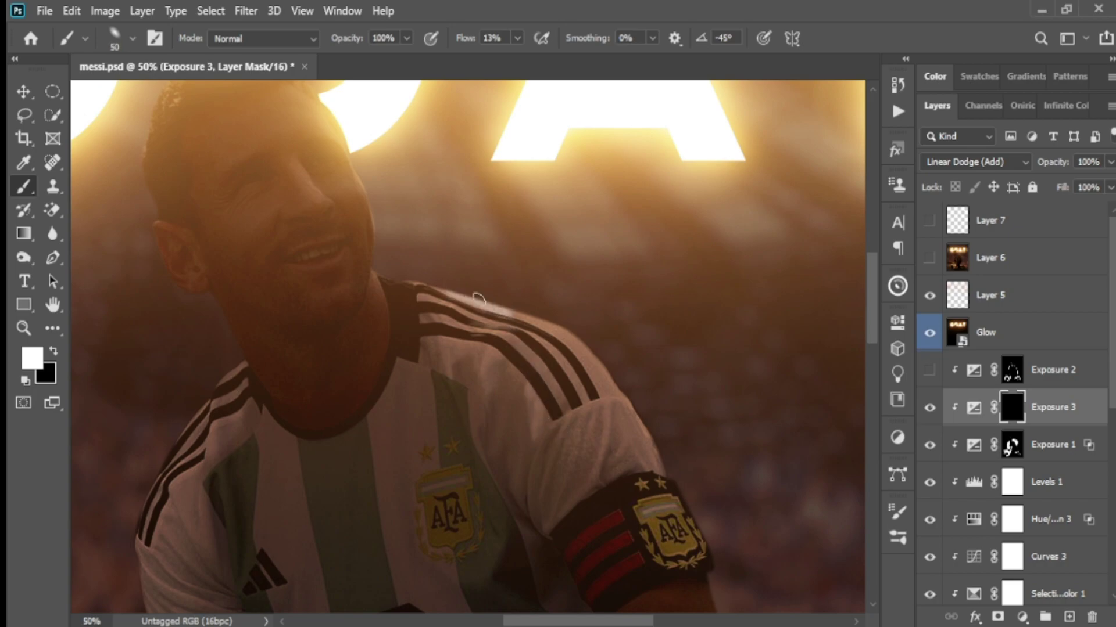
pyautogui.moveTo(463, 298)
pyautogui.mouseDown()
pyautogui.moveTo(584, 332)
pyautogui.moveTo(614, 386)
pyautogui.moveTo(608, 405)
pyautogui.moveTo(622, 402)
pyautogui.mouseUp()
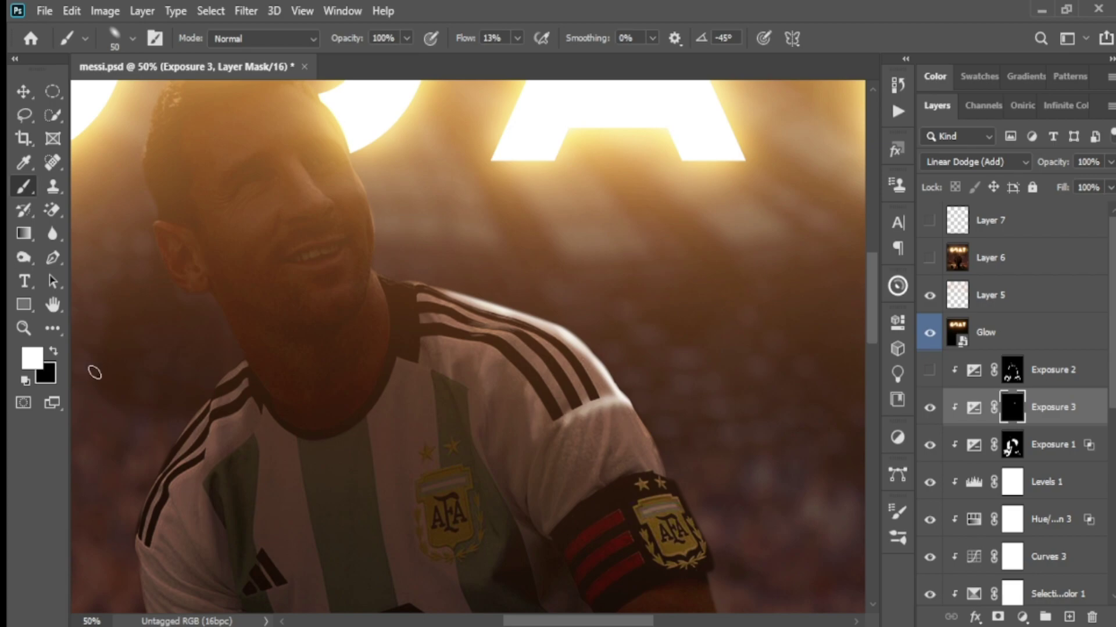
pyautogui.press('x')
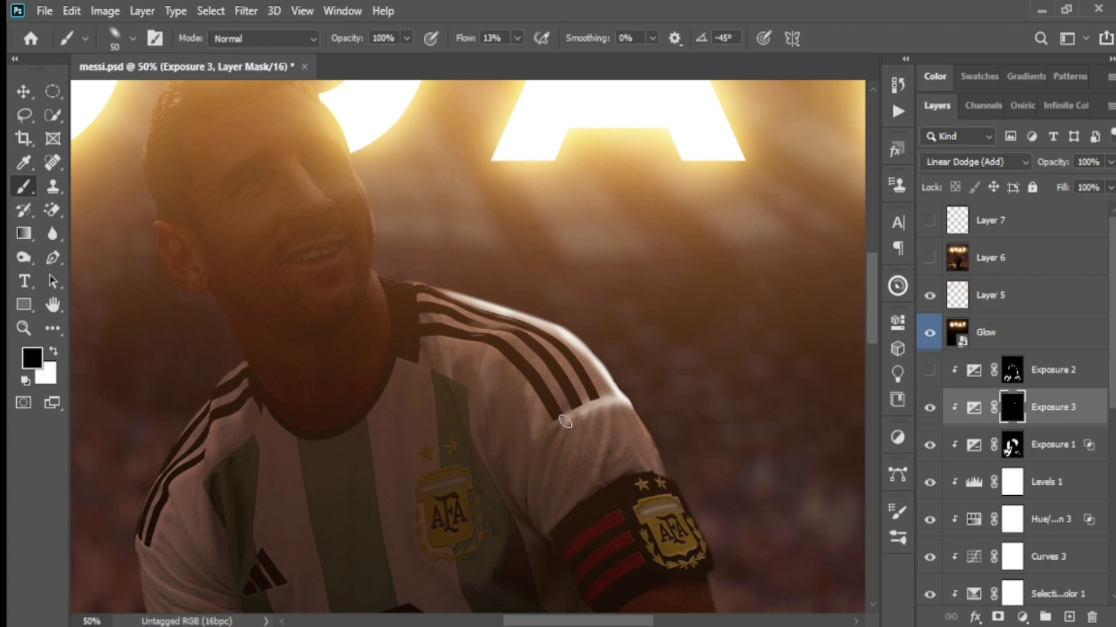
pyautogui.press('x')
# Paint rim light on the jersey shoulder and a highlight streak along the sleeve stripes.
pyautogui.moveTo(565, 442)
pyautogui.mouseDown()
pyautogui.moveTo(549, 489)
pyautogui.moveTo(572, 418)
pyautogui.mouseUp()
pyautogui.press('x')
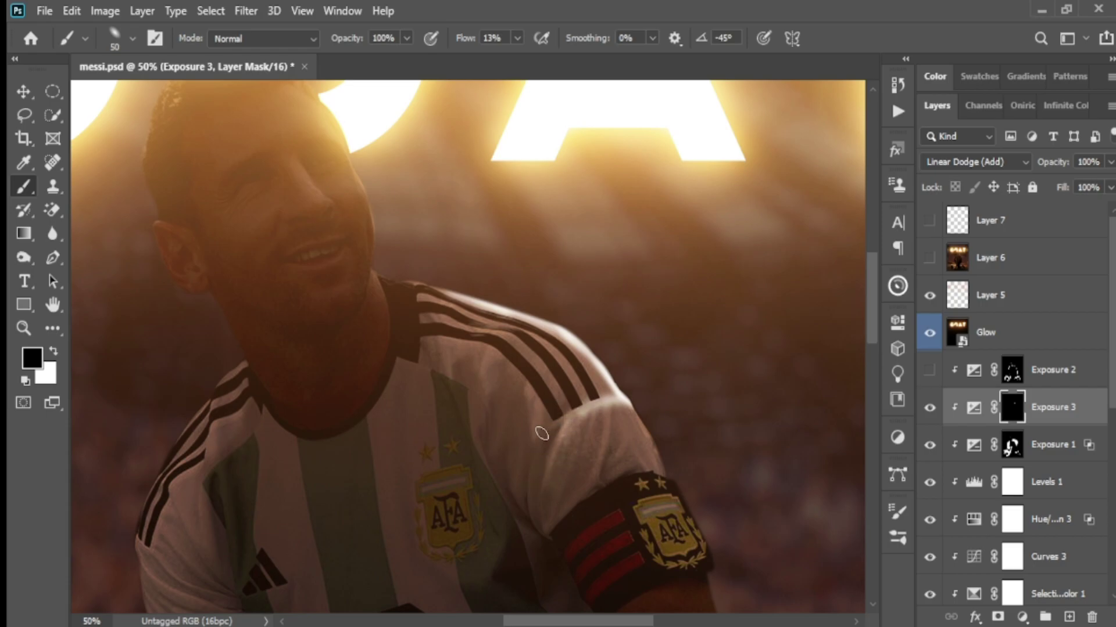
pyautogui.moveTo(605, 406)
pyautogui.mouseDown()
pyautogui.moveTo(598, 478)
pyautogui.moveTo(603, 403)
pyautogui.mouseUp()
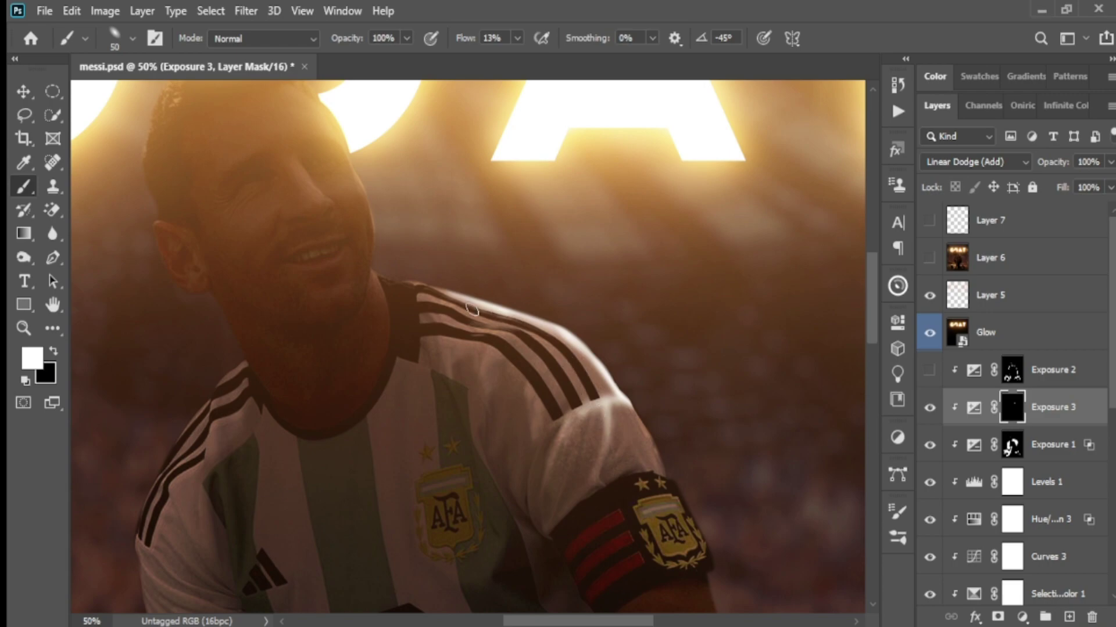
pyautogui.moveTo(536, 386); pyautogui.dragTo(529, 331)
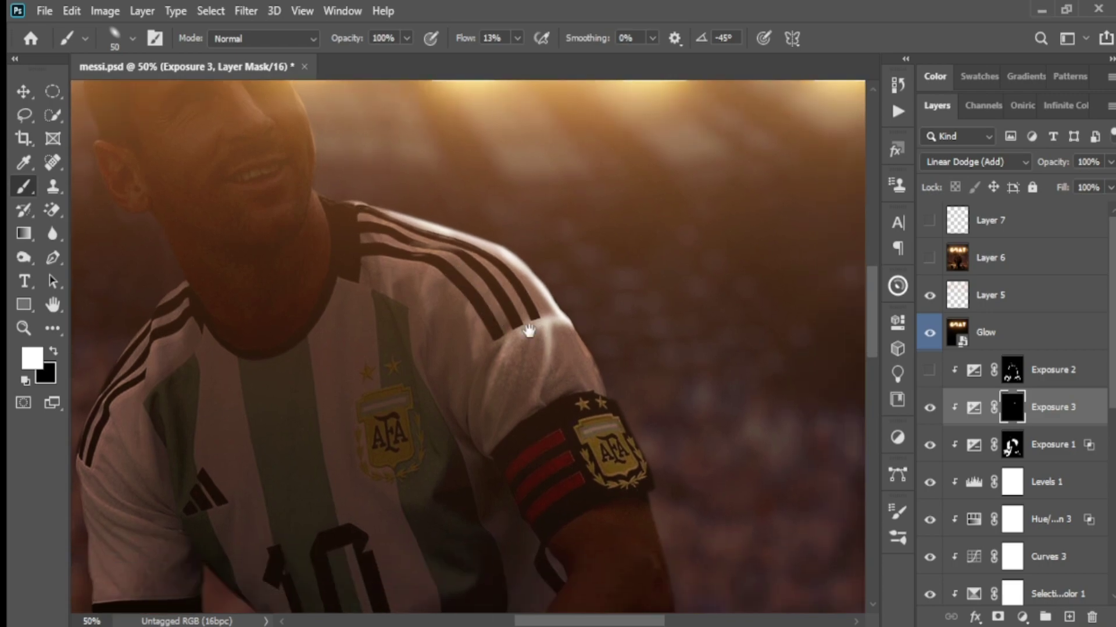
pyautogui.moveTo(598, 378); pyautogui.dragTo(583, 339)
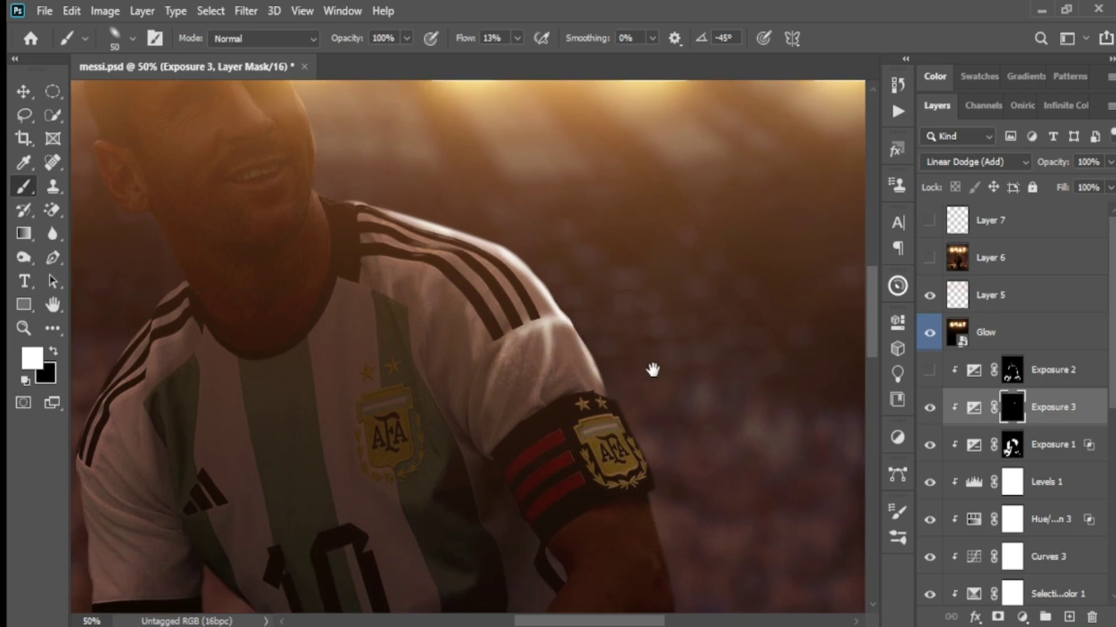
pyautogui.moveTo(652, 368); pyautogui.dragTo(656, 396)
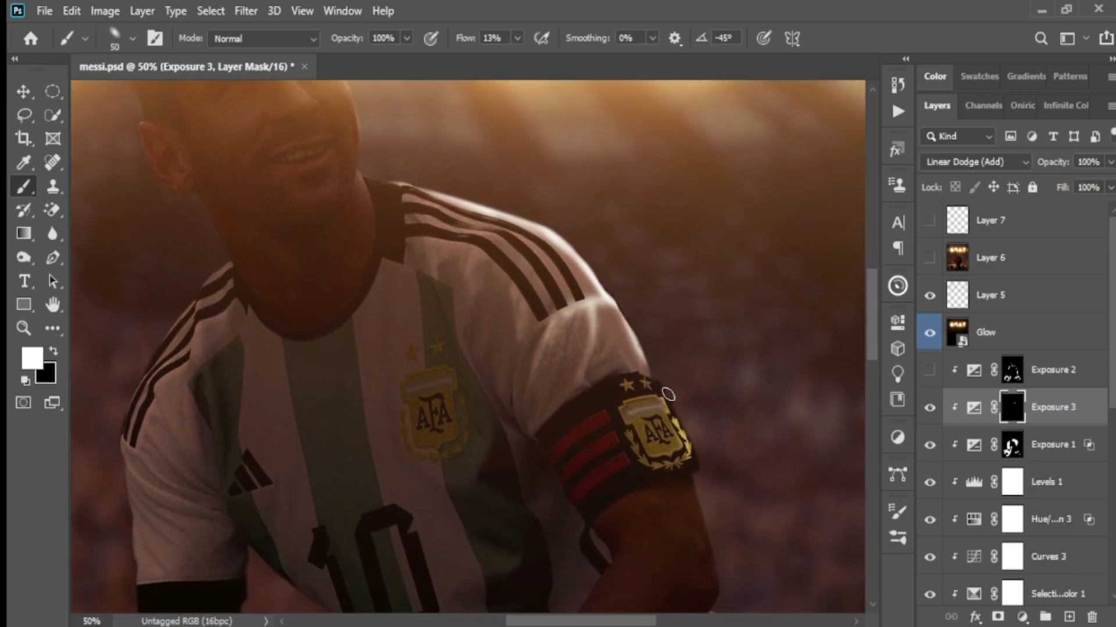
pyautogui.moveTo(695, 459)
pyautogui.mouseDown()
pyautogui.moveTo(666, 386)
pyautogui.moveTo(741, 440)
pyautogui.mouseUp()
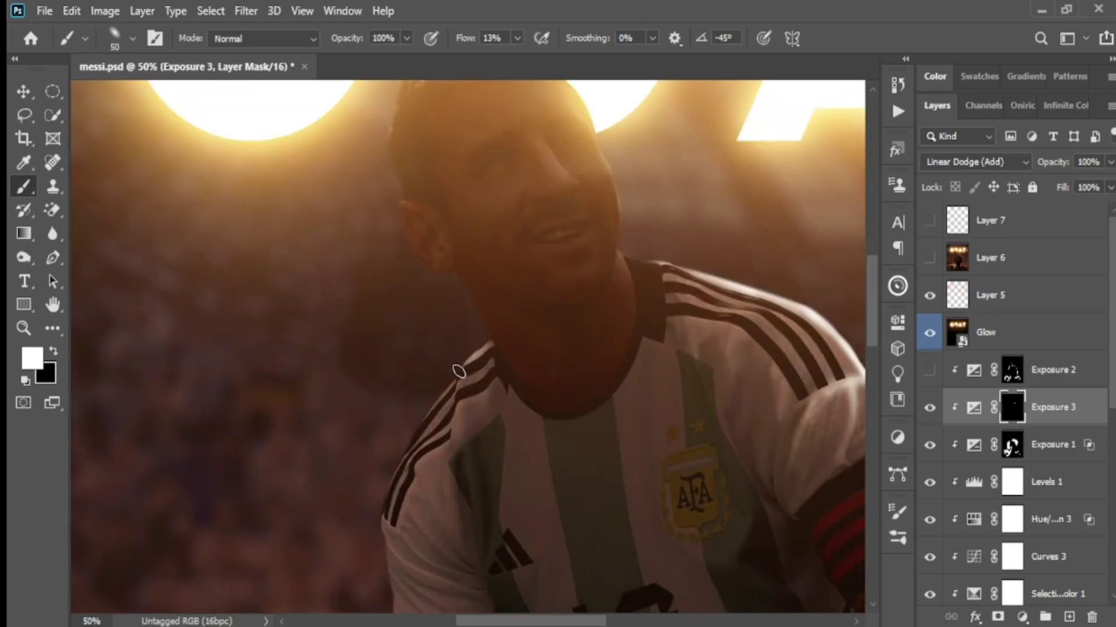
pyautogui.moveTo(435, 400)
pyautogui.mouseDown()
pyautogui.moveTo(406, 461)
pyautogui.moveTo(475, 355)
pyautogui.moveTo(453, 478)
pyautogui.moveTo(471, 407)
pyautogui.moveTo(460, 468)
pyautogui.mouseUp()
# Refine the sleeve glow, darkening overbright parts in black and adding edge light in white.
pyautogui.press('x')
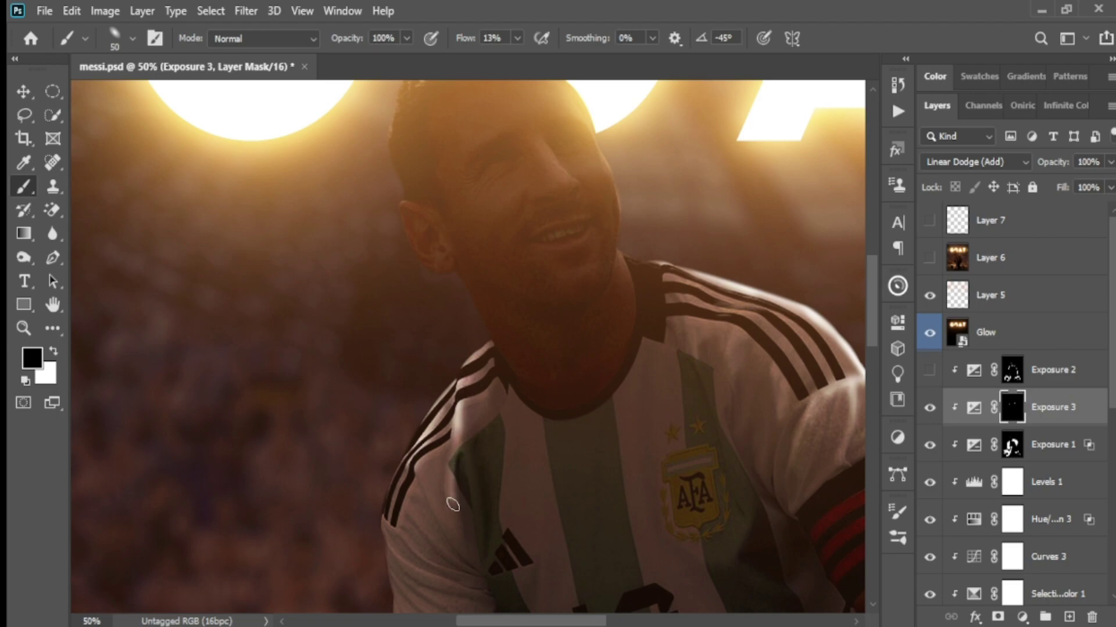
pyautogui.moveTo(452, 504); pyautogui.dragTo(443, 465)
pyautogui.press('x')
pyautogui.scroll(-1, 453, 488)
pyautogui.scroll(-1, 456, 466)
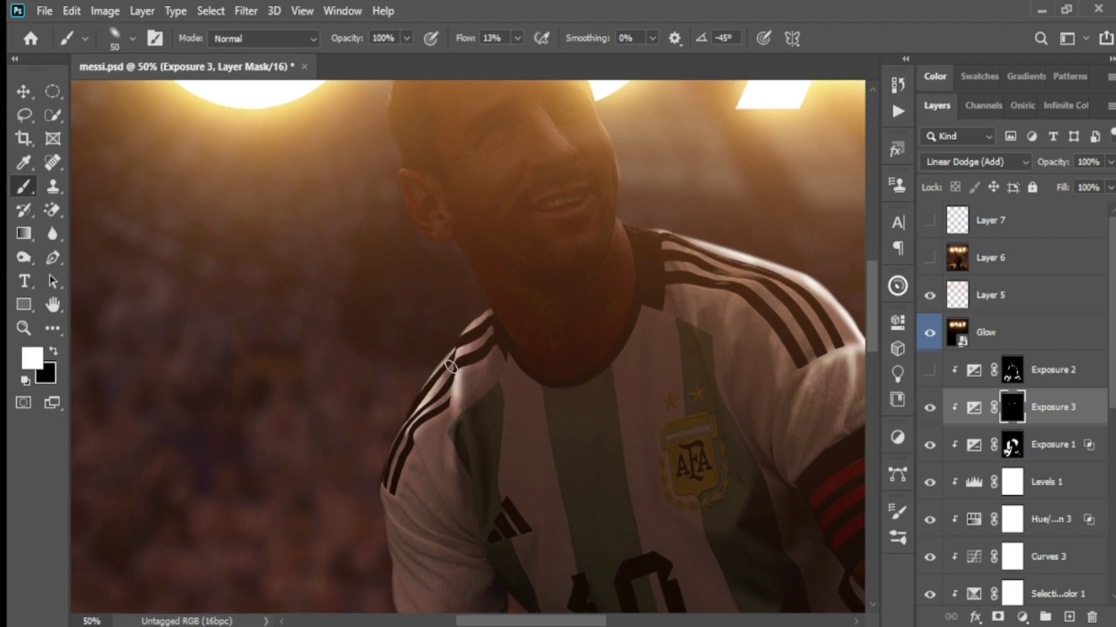
pyautogui.moveTo(459, 390)
pyautogui.mouseDown()
pyautogui.moveTo(469, 455)
pyautogui.moveTo(461, 409)
pyautogui.mouseUp()
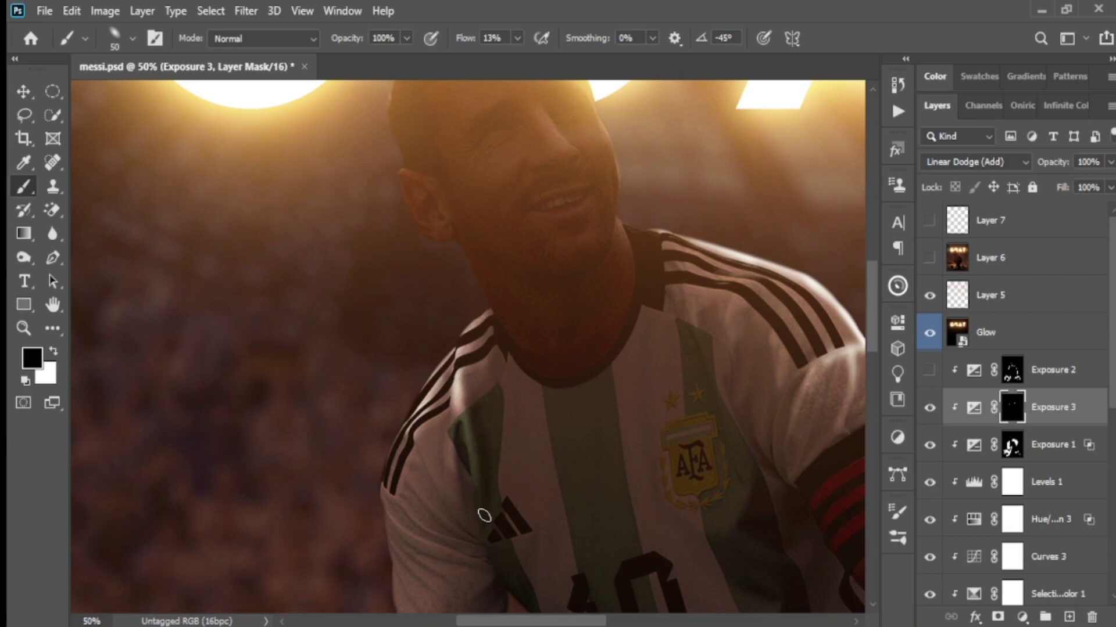
pyautogui.moveTo(395, 402); pyautogui.dragTo(459, 511)
pyautogui.moveTo(436, 459); pyautogui.dragTo(455, 497)
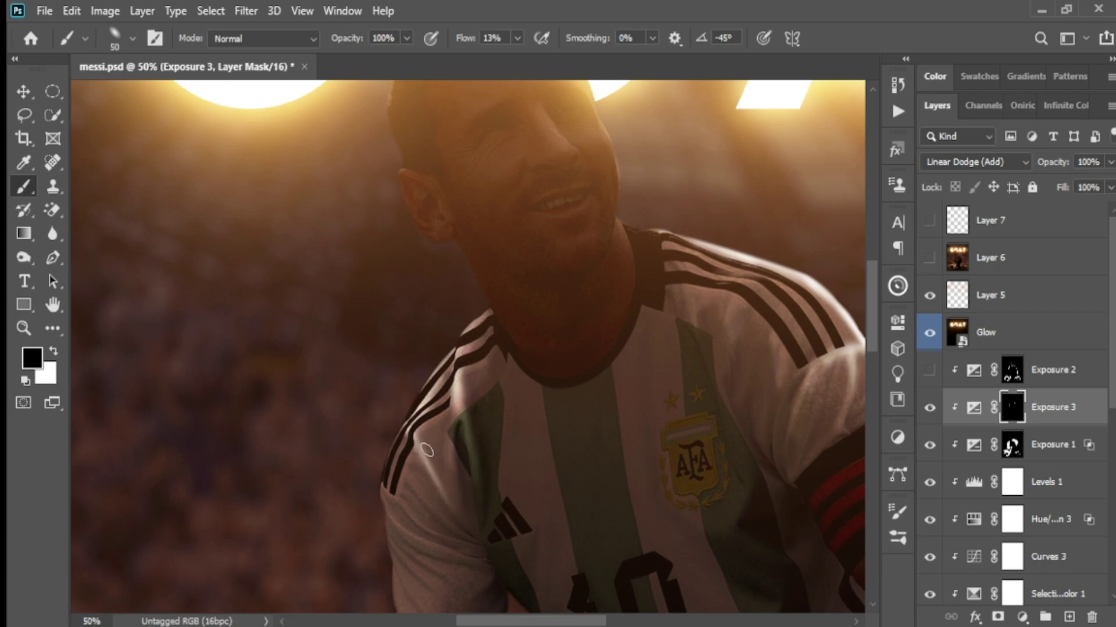
pyautogui.moveTo(393, 449); pyautogui.dragTo(448, 523)
pyautogui.press('x')
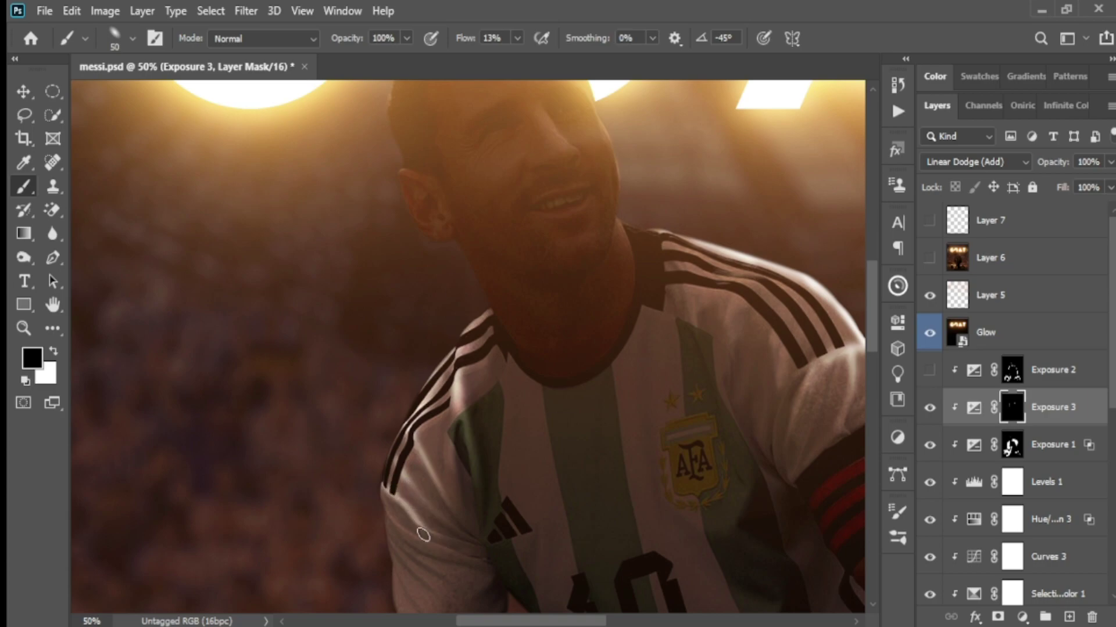
# Zoom out to the whole poster and delete the Exposure 3 layer.
pyautogui.hotkey('ctrl', '-')
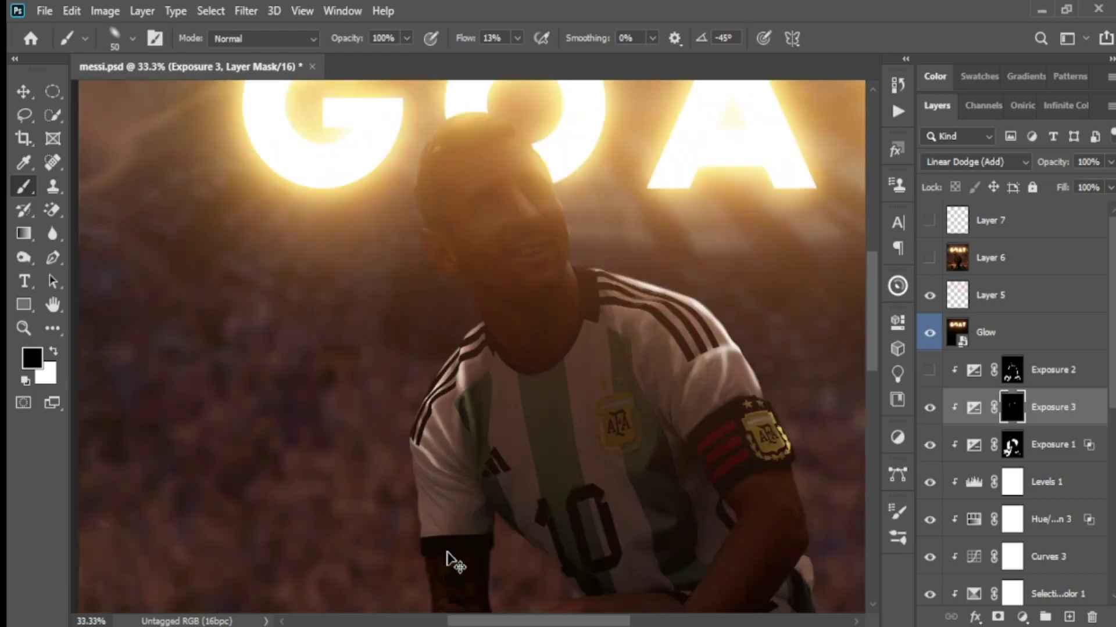
pyautogui.hotkey('ctrl', '-')
pyautogui.hotkey('ctrl', '-')
pyautogui.hotkey('ctrl', '-')
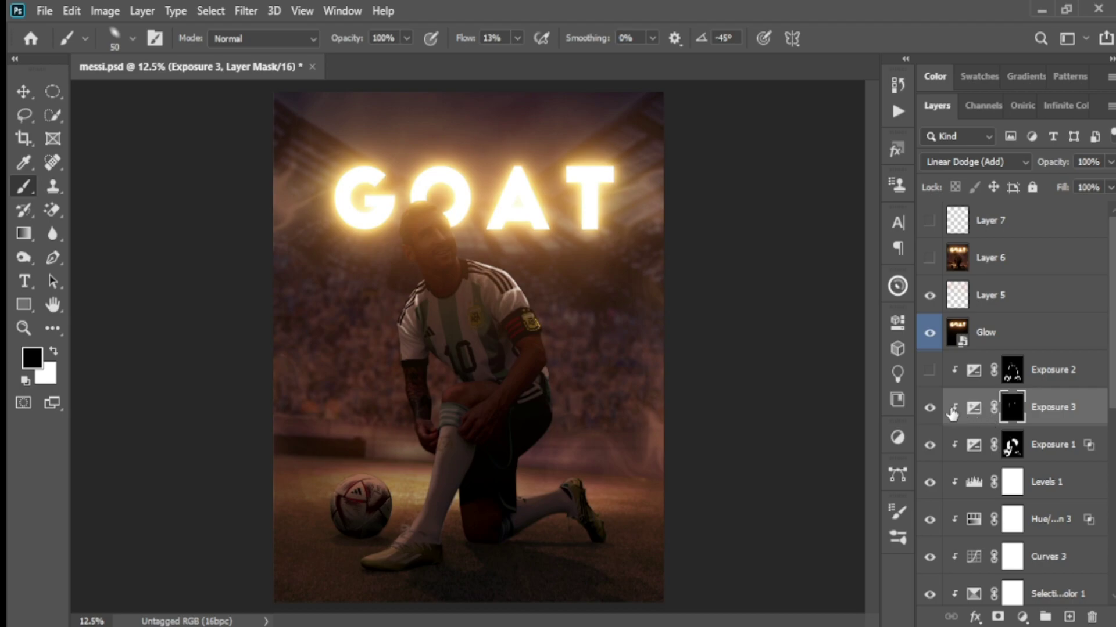
pyautogui.press('Delete')
# Toggle the Exposure 2 and Glow layers to compare their effect on the poster.
pyautogui.click(930, 371)
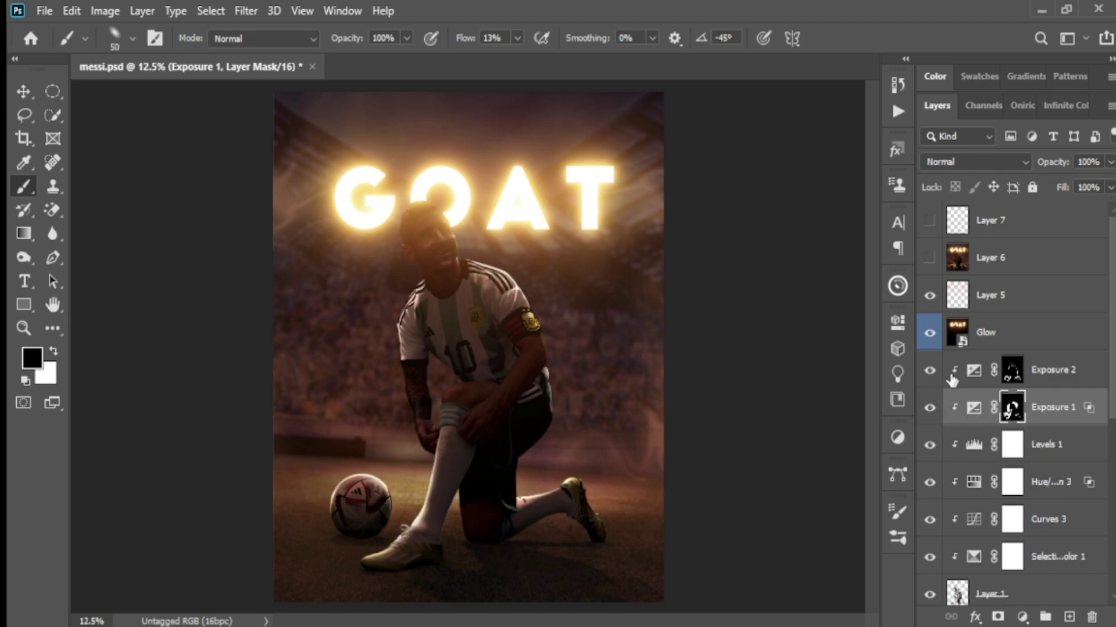
pyautogui.scroll(-1, 965, 326)
pyautogui.scroll(-3, 987, 349)
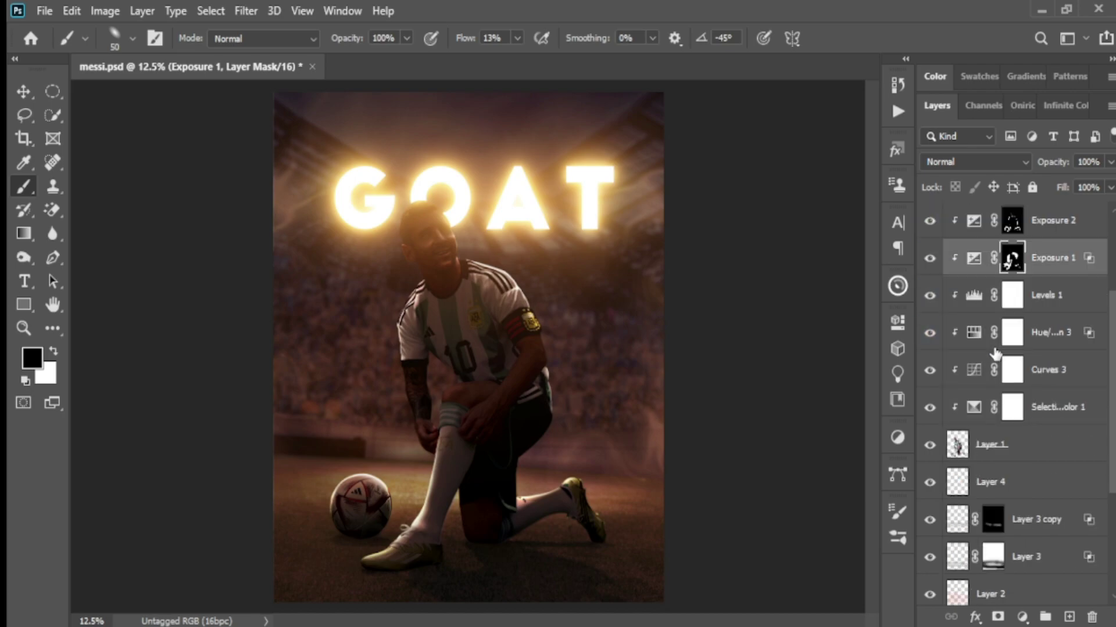
pyautogui.scroll(-1, 993, 353)
pyautogui.scroll(-1, 995, 354)
pyautogui.scroll(-3, 996, 353)
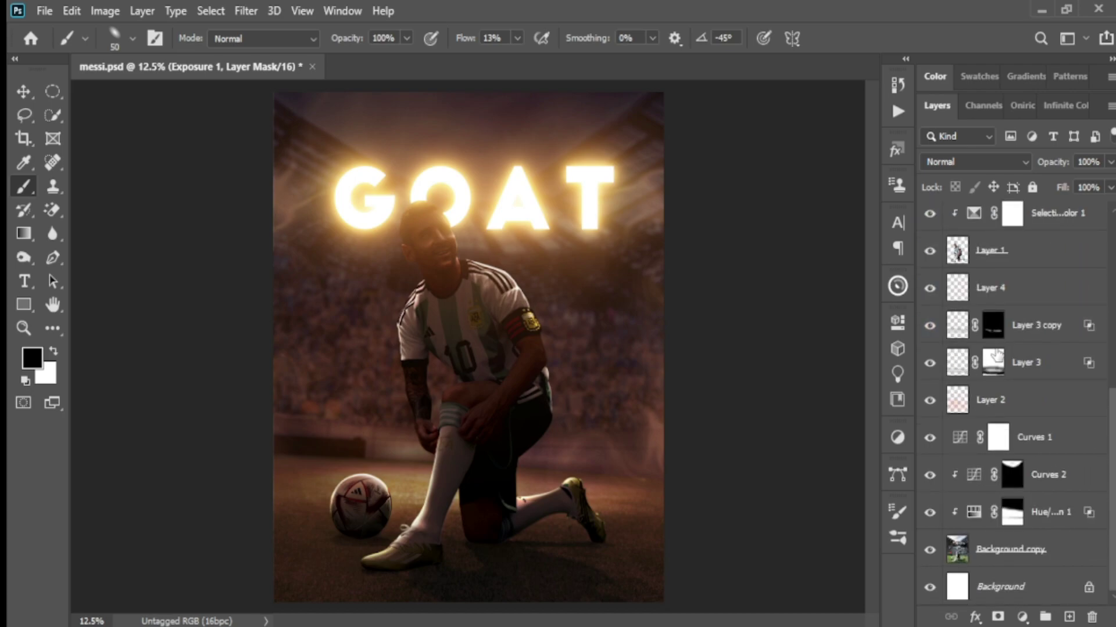
pyautogui.scroll(5, 996, 356)
pyautogui.scroll(3, 999, 360)
pyautogui.scroll(1, 952, 342)
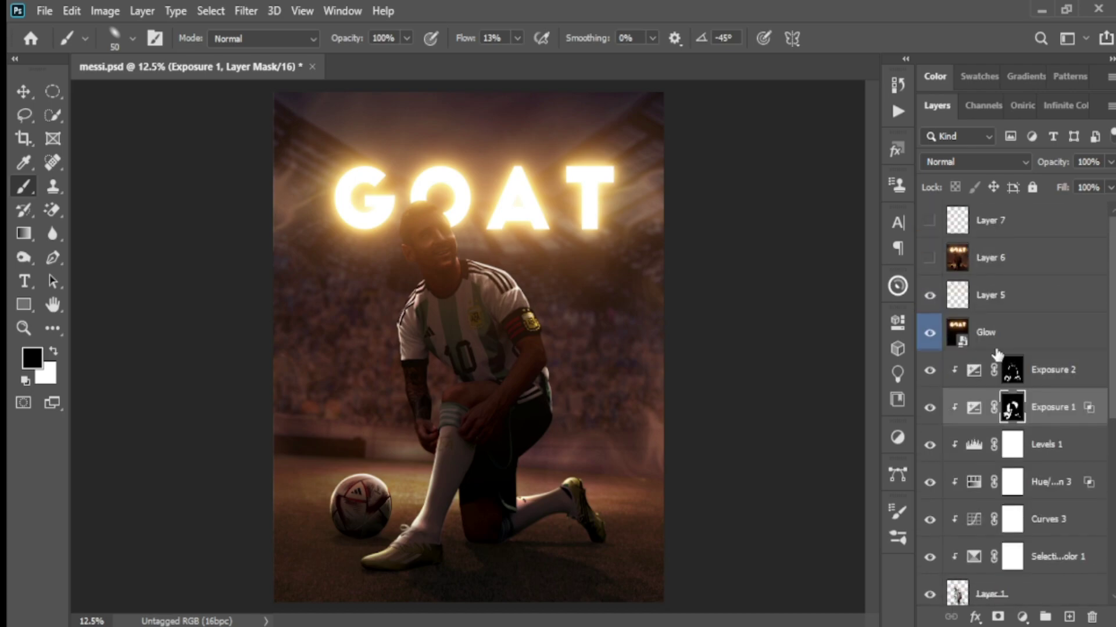
pyautogui.click(929, 333)
# Inspect the player's face up close, then fit the poster and select Layer 5.
pyautogui.hotkey('ctrl', '+')
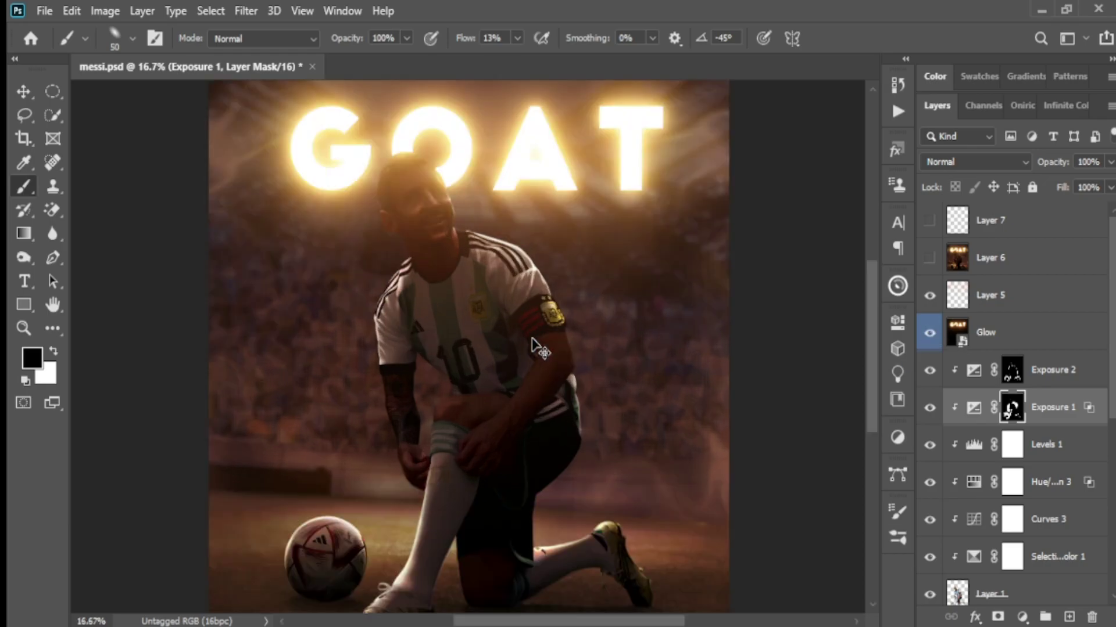
pyautogui.hotkey('ctrl', '+')
pyautogui.hotkey('ctrl', '+')
pyautogui.hotkey('ctrl', '+')
pyautogui.moveTo(536, 342)
pyautogui.mouseDown()
pyautogui.moveTo(496, 541)
pyautogui.moveTo(521, 573)
pyautogui.moveTo(495, 427)
pyautogui.mouseUp()
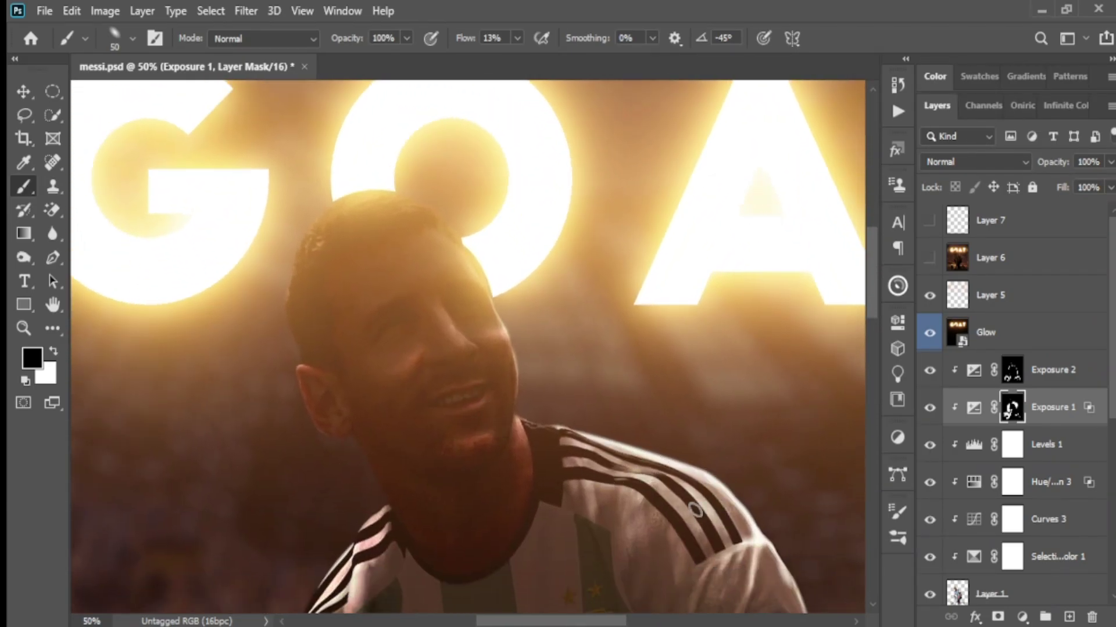
pyautogui.moveTo(622, 499); pyautogui.dragTo(633, 490)
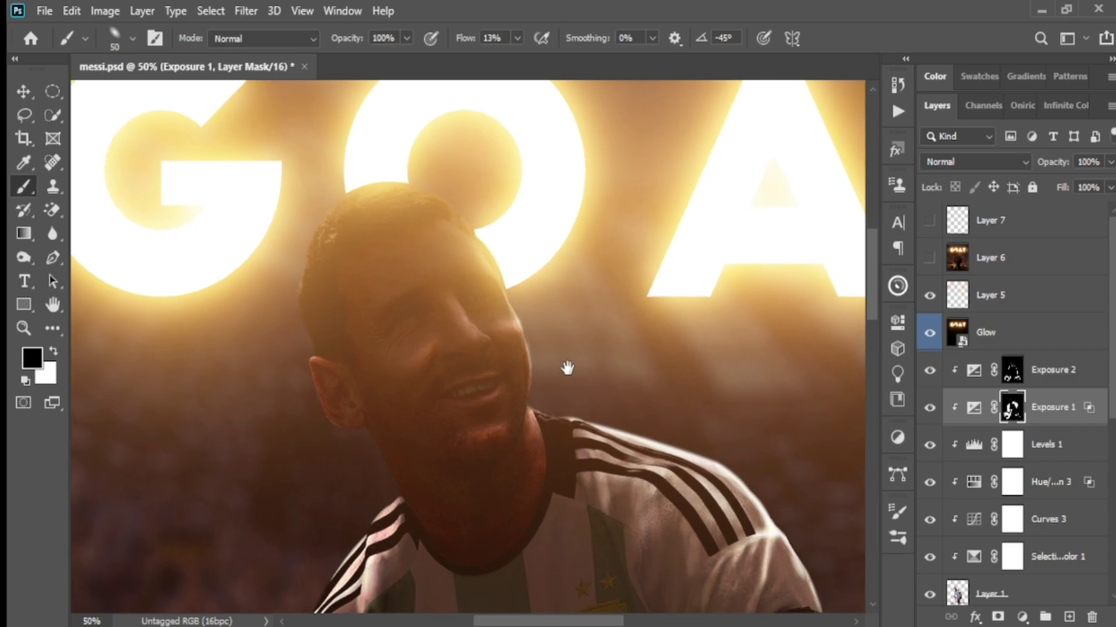
pyautogui.scroll(1, 568, 369)
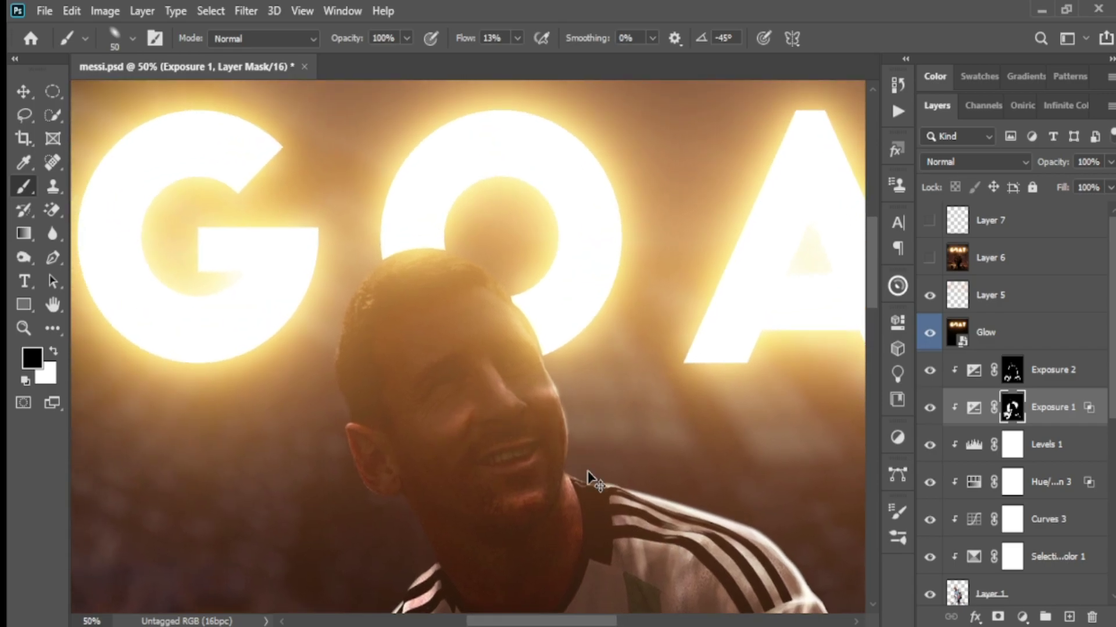
pyautogui.hotkey('ctrl', '0')
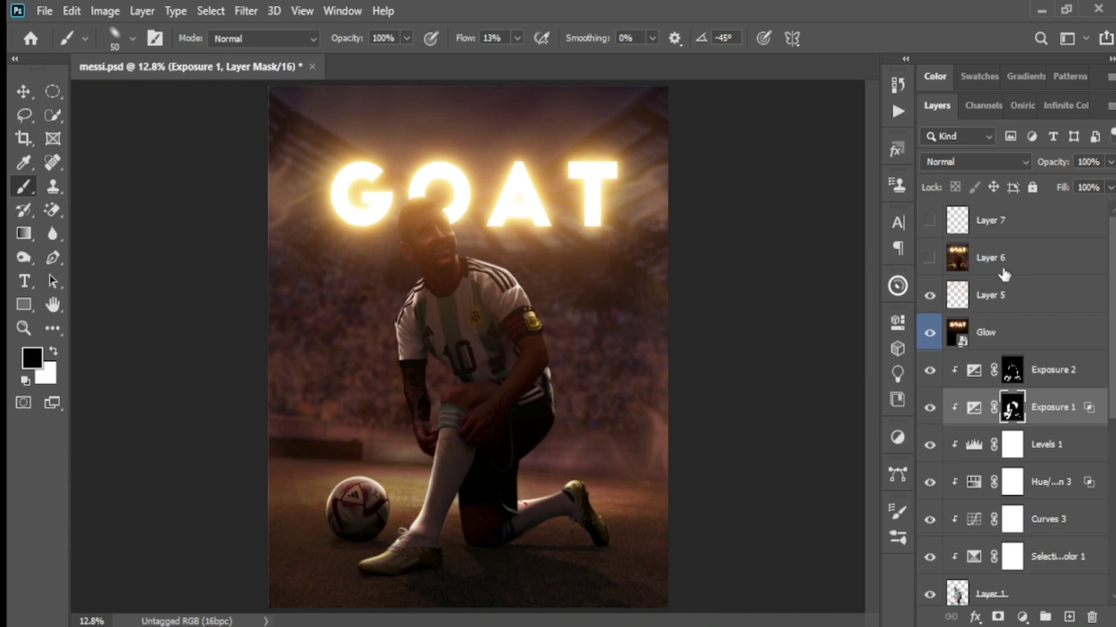
pyautogui.click(945, 296)
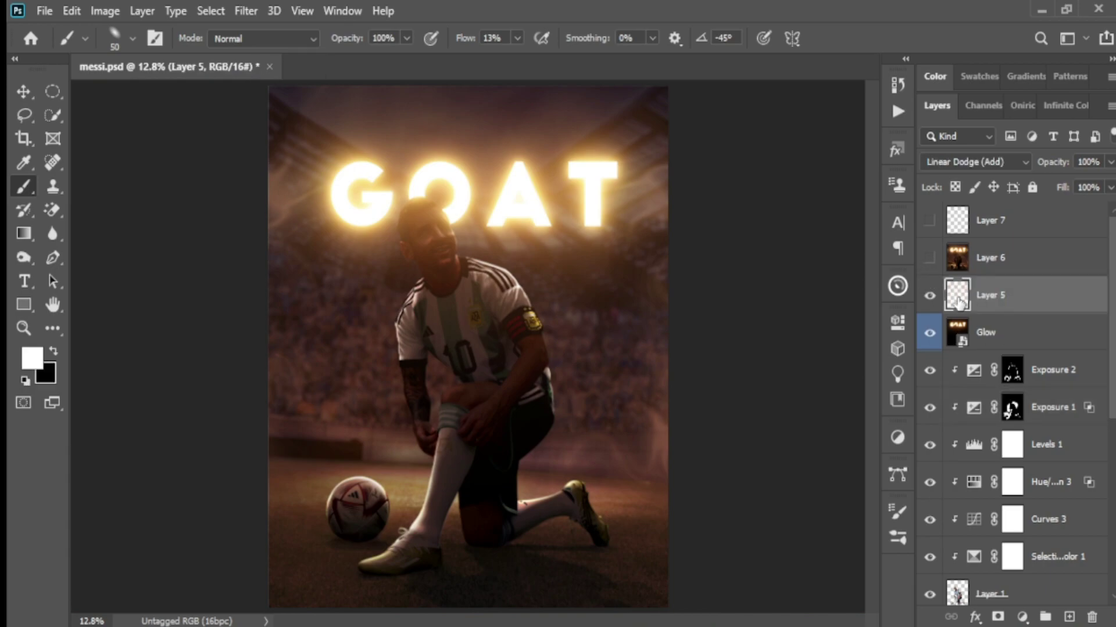
# Create merged Layer 8, compare with Layer 6 toggled, and open Camera Raw Filter on it.
pyautogui.moveTo(957, 302)
pyautogui.mouseDown()
pyautogui.moveTo(1013, 361)
pyautogui.moveTo(1012, 349)
pyautogui.mouseUp()
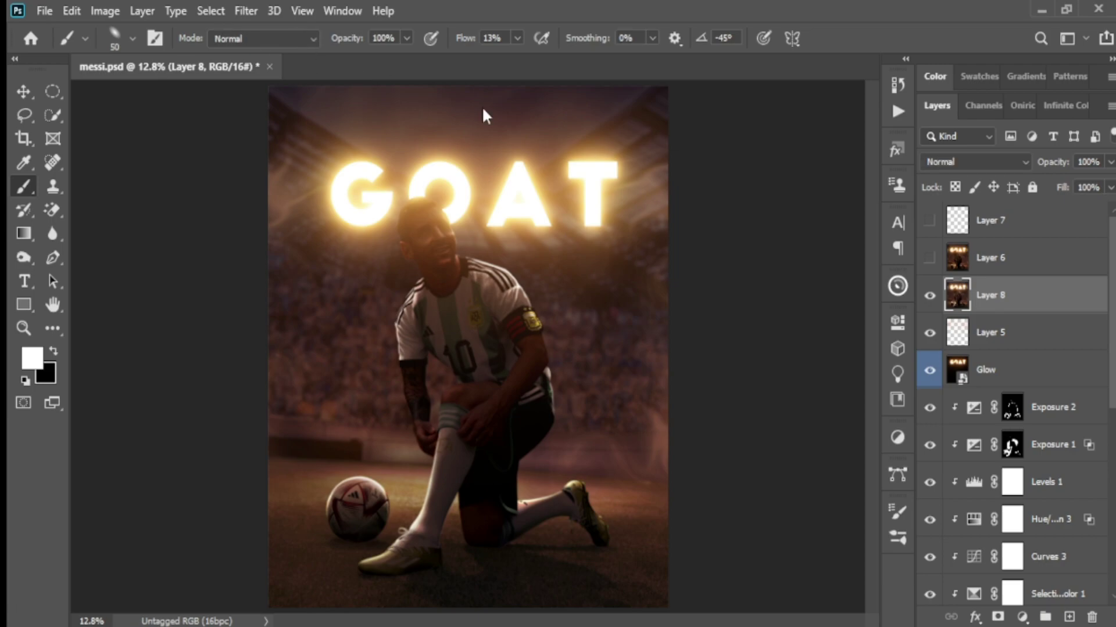
pyautogui.click(930, 259)
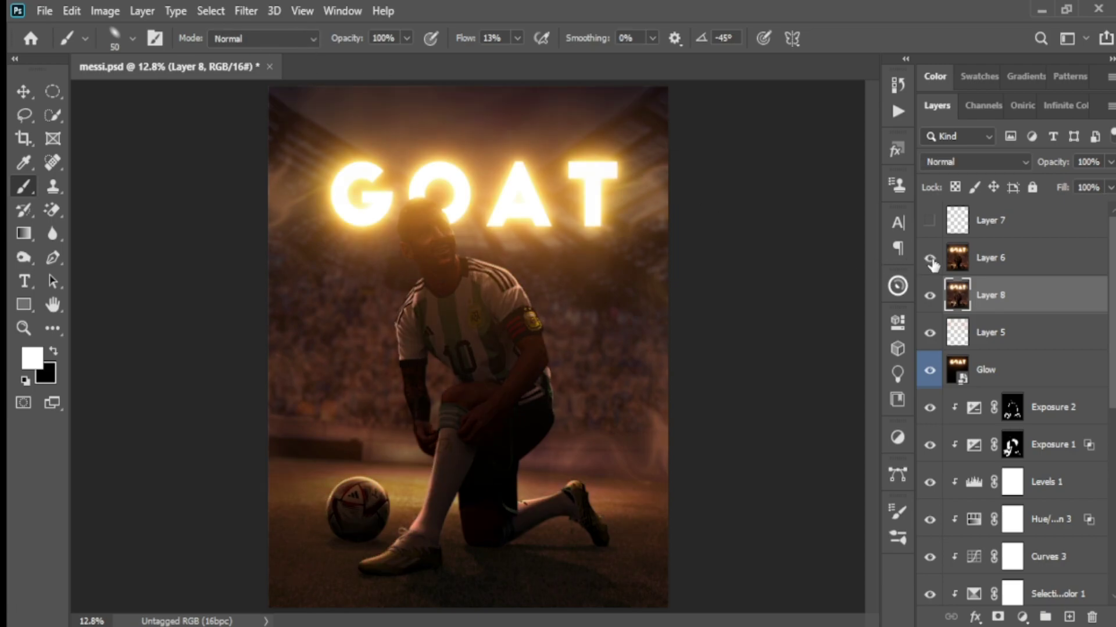
pyautogui.click(930, 259)
pyautogui.click(930, 259)
pyautogui.click(931, 260)
pyautogui.click(930, 259)
pyautogui.click(246, 10)
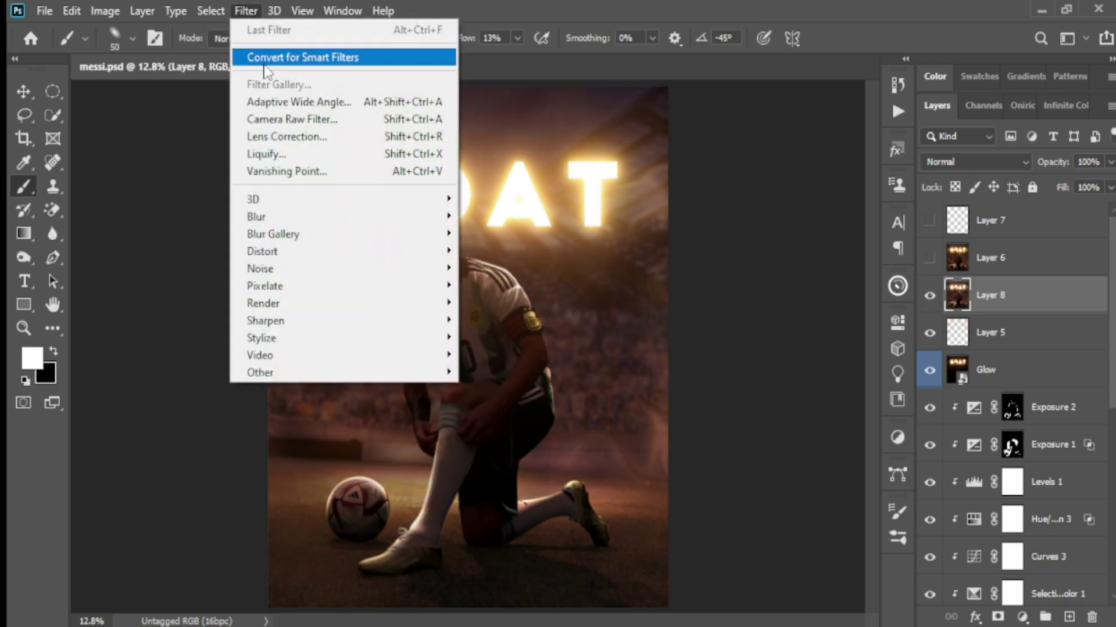
pyautogui.click(286, 120)
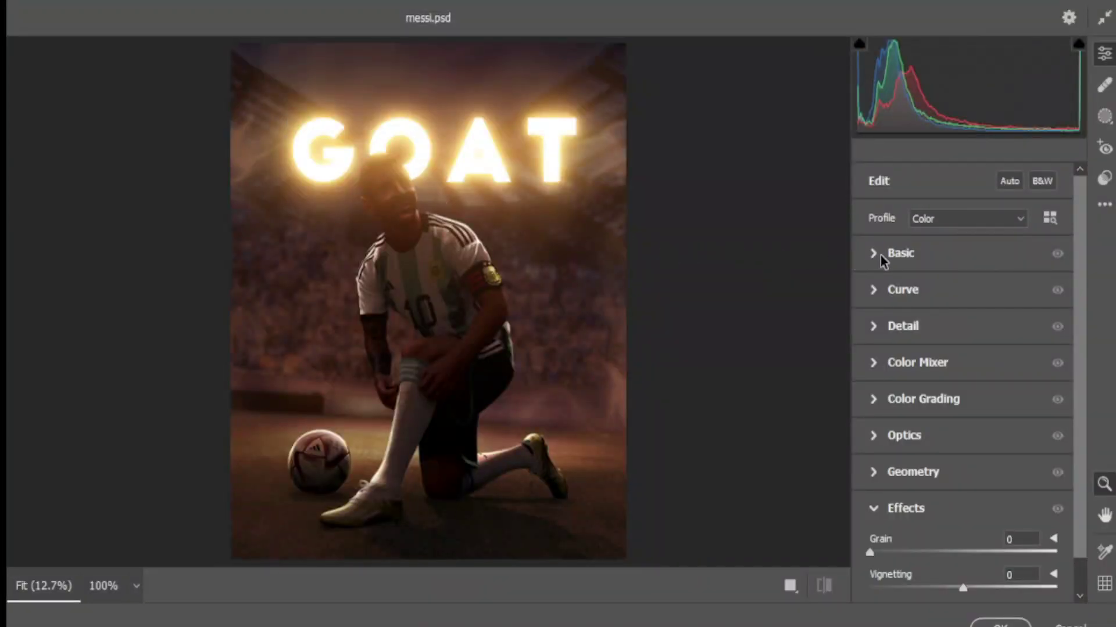
# In Basic, set Temperature +16, Contrast +10 and Blacks -25.
pyautogui.click(880, 256)
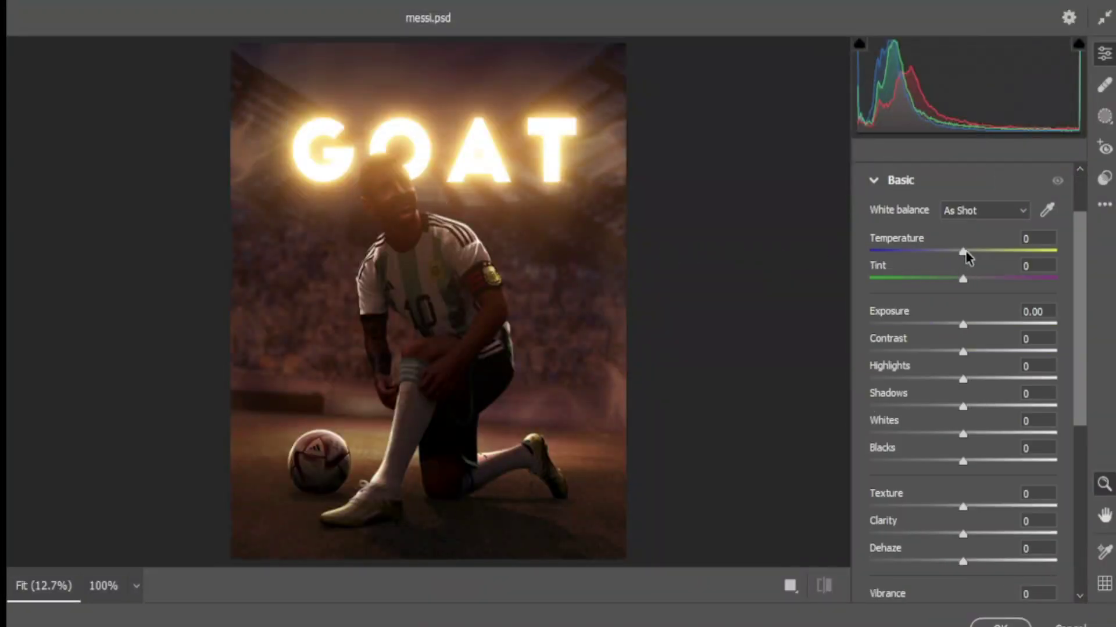
pyautogui.moveTo(963, 252); pyautogui.dragTo(979, 252)
pyautogui.moveTo(962, 352); pyautogui.dragTo(973, 353)
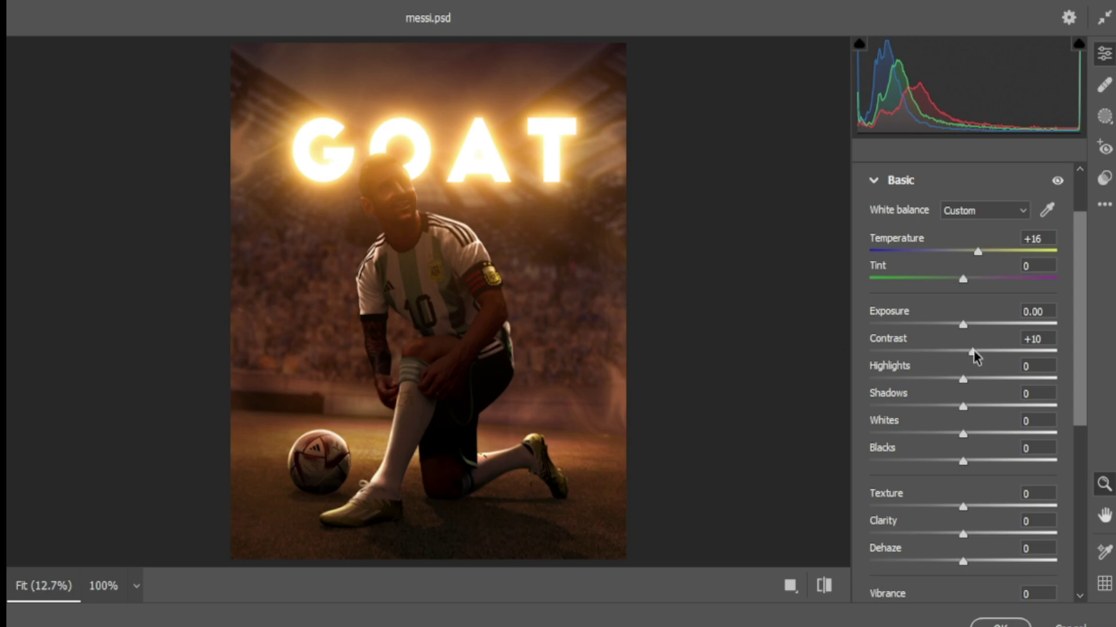
pyautogui.scroll(-1, 959, 405)
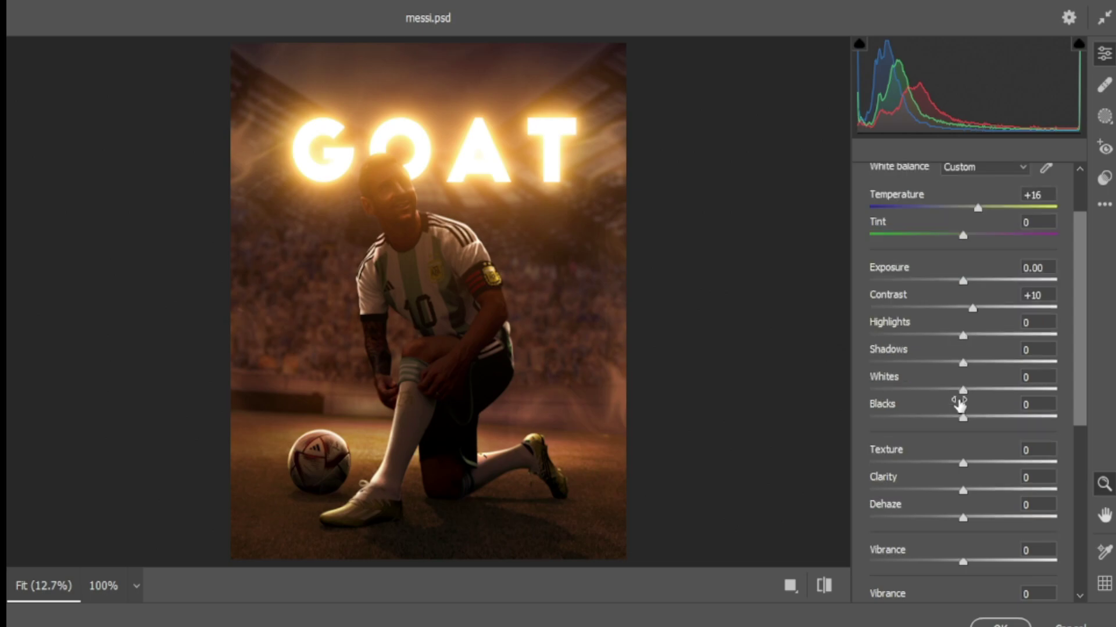
pyautogui.moveTo(962, 418)
pyautogui.mouseDown()
pyautogui.moveTo(926, 419)
pyautogui.moveTo(940, 419)
pyautogui.mouseUp()
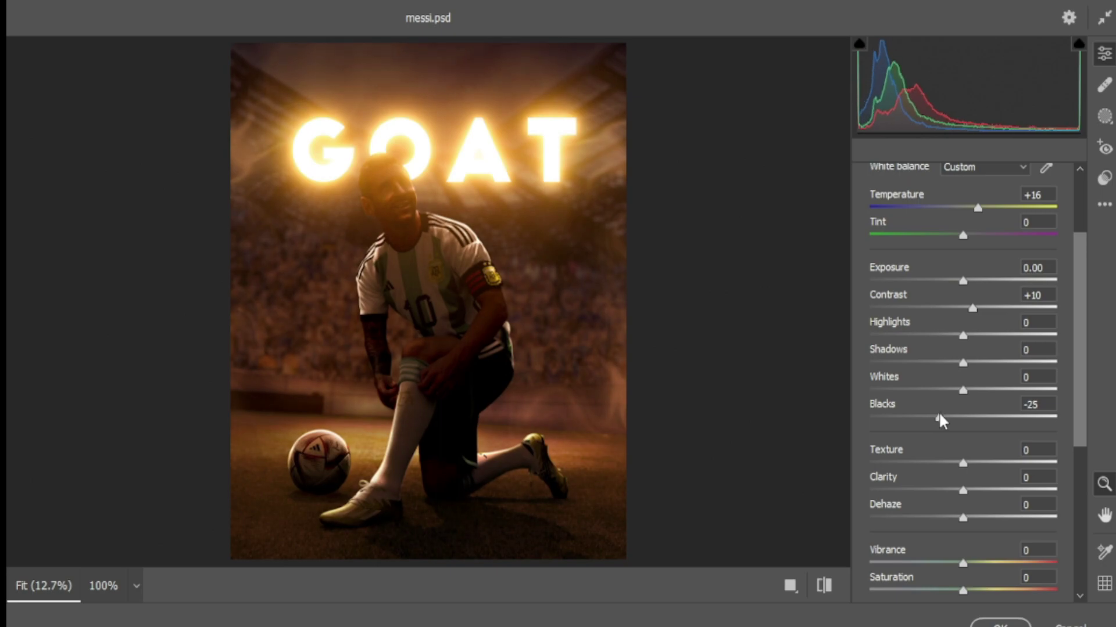
# Set Dehaze +10, Vibrance +14 and Saturation -8.
pyautogui.scroll(-2, 979, 403)
pyautogui.scroll(-1, 979, 400)
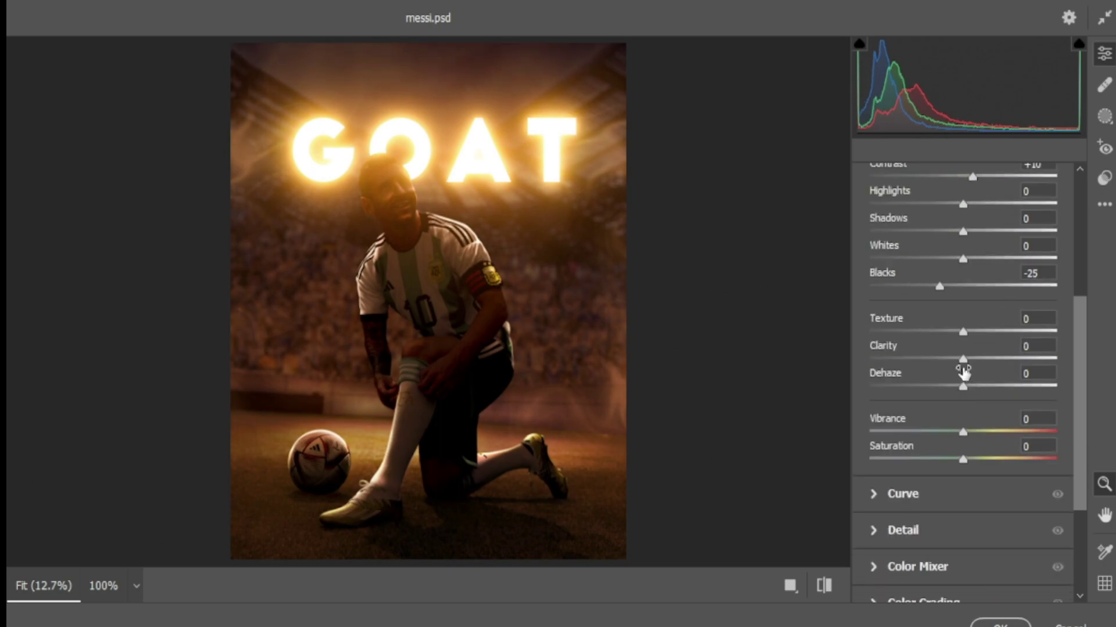
pyautogui.moveTo(975, 387); pyautogui.dragTo(977, 387)
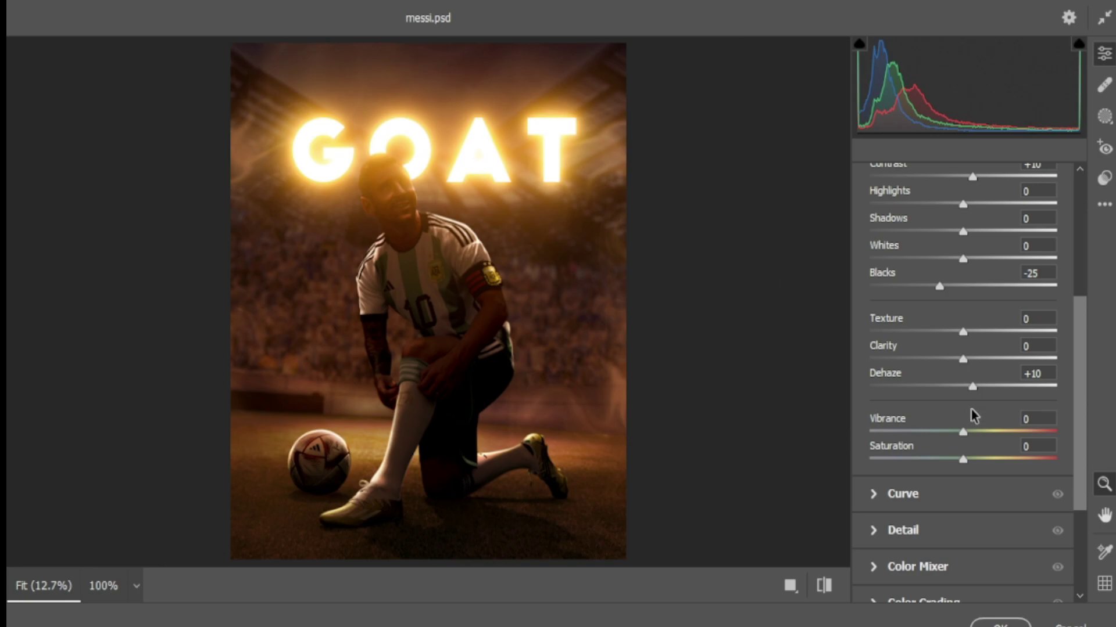
pyautogui.moveTo(962, 459); pyautogui.dragTo(979, 433)
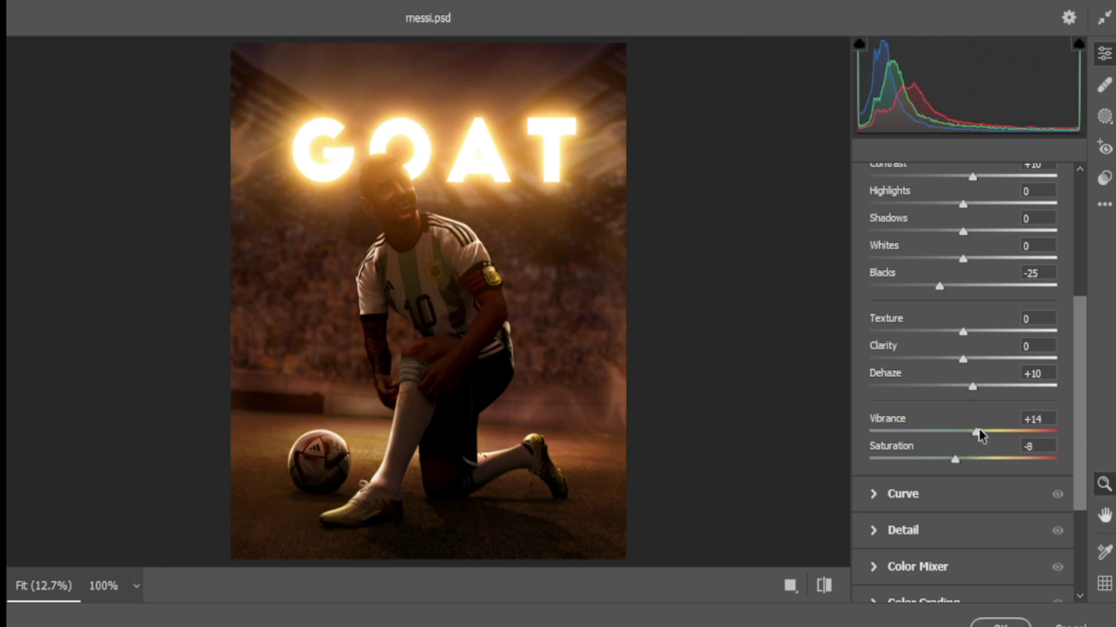
pyautogui.scroll(-3, 918, 387)
pyautogui.scroll(-1, 918, 384)
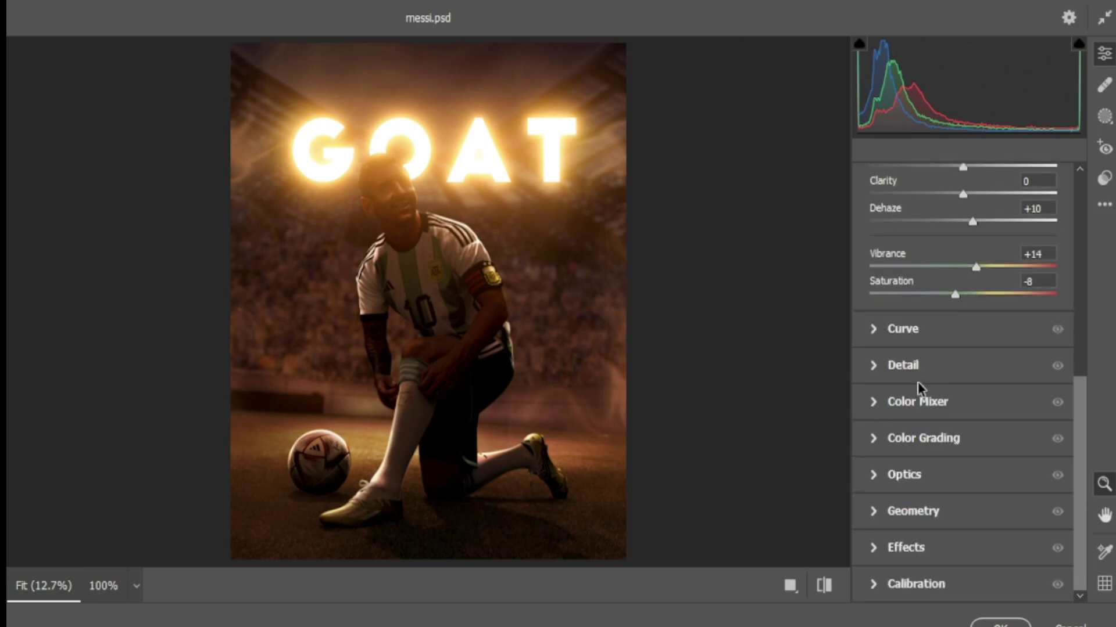
# Compare the grade against the original, then confirm it with OK.
pyautogui.click(824, 586)
pyautogui.click(822, 586)
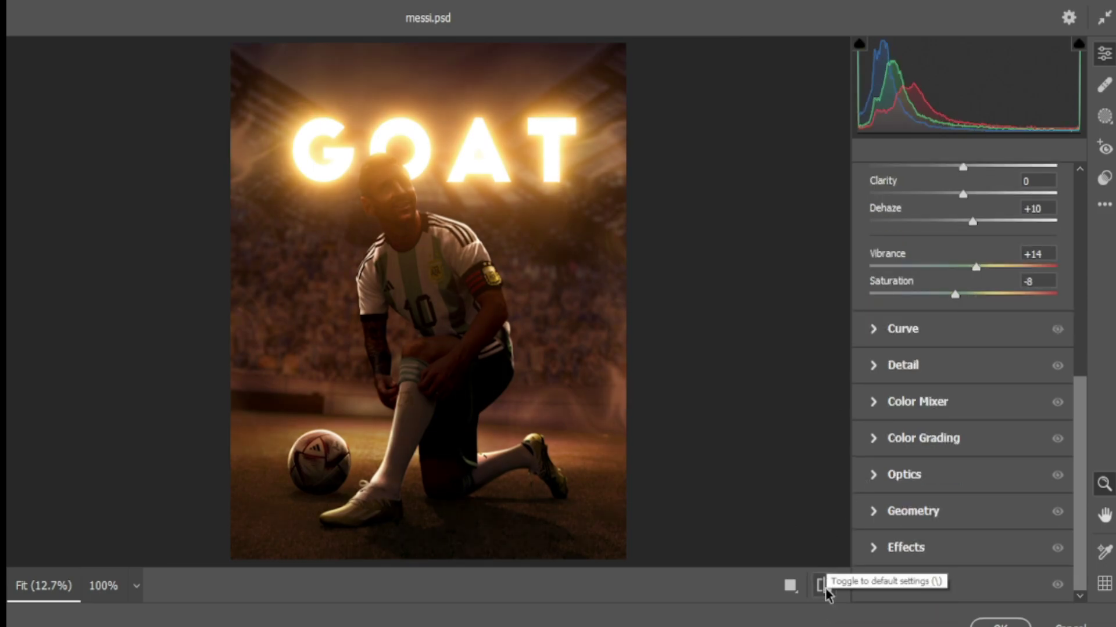
pyautogui.click(824, 587)
pyautogui.click(999, 624)
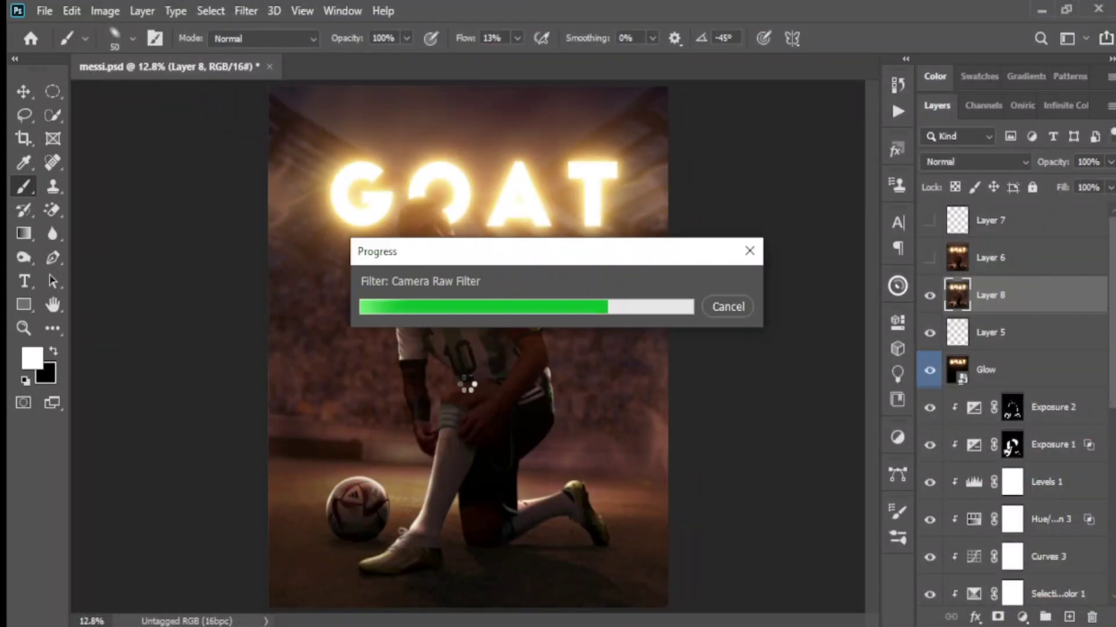
# Delete the Camera Raw Layer 8 and turn Layer 6's darker grade back on.
pyautogui.click(930, 295)
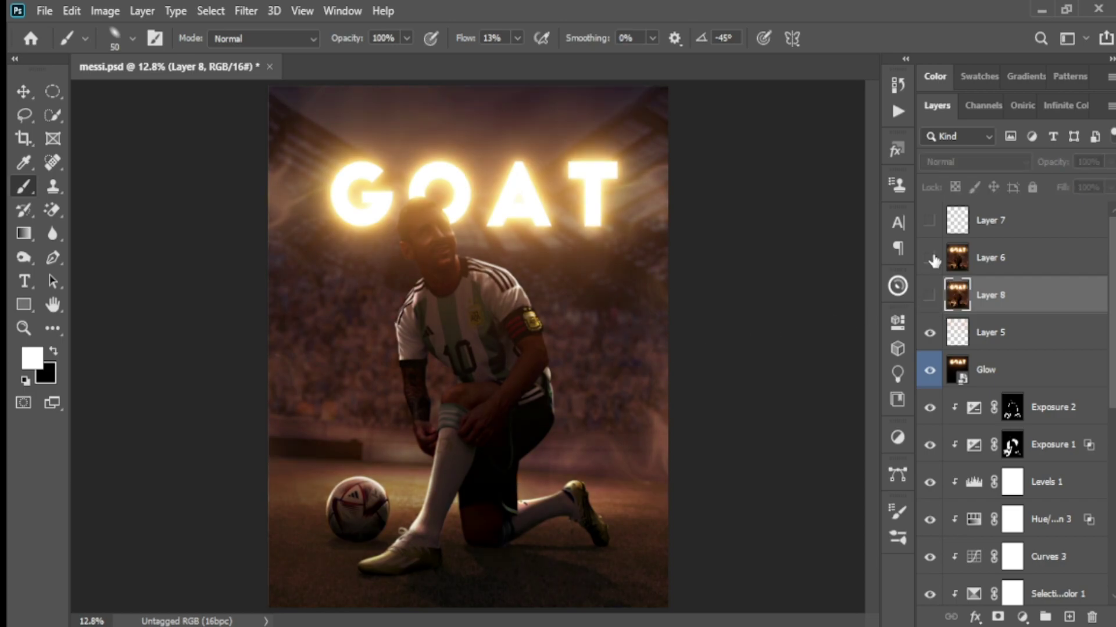
pyautogui.click(930, 258)
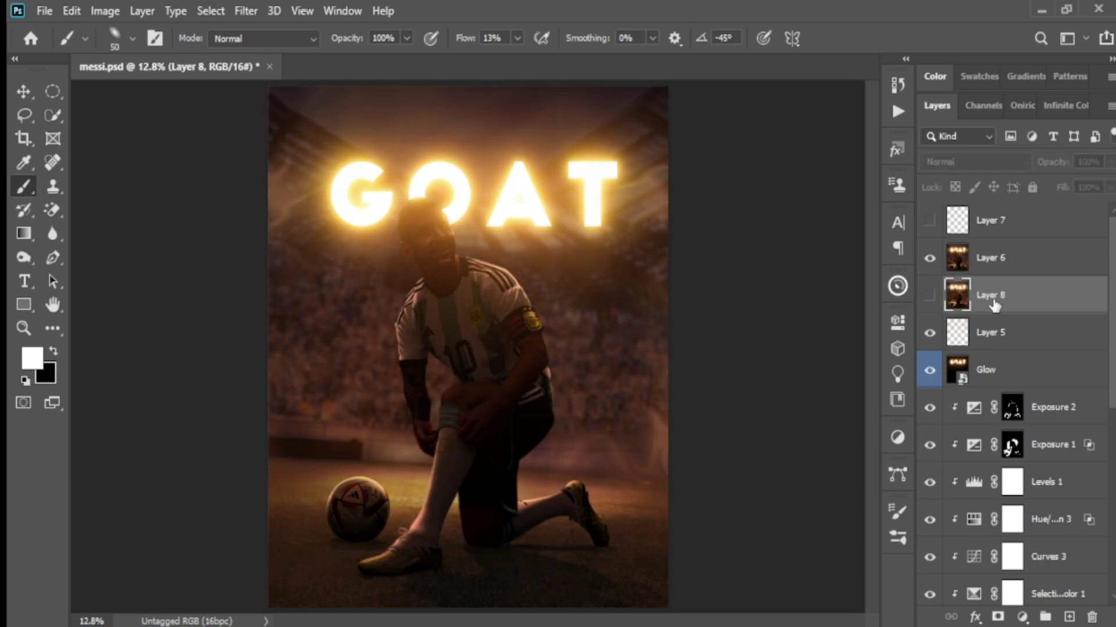
pyautogui.press('Delete')
# Reveal the design credit line layer along the poster bottom.
pyautogui.scroll(-1, 994, 305)
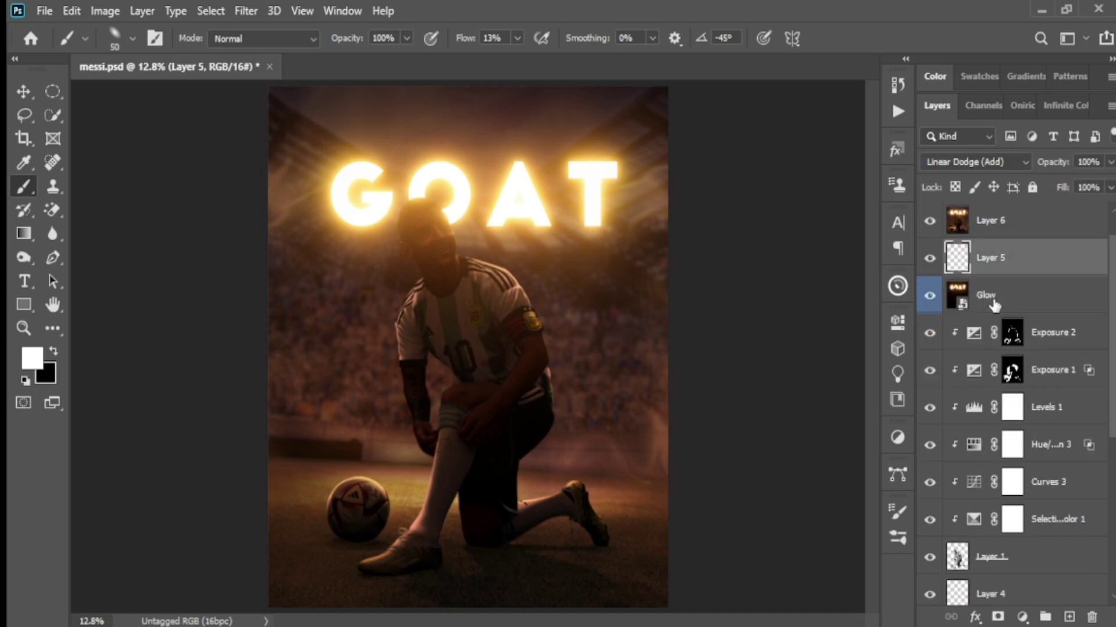
pyautogui.scroll(-5, 995, 305)
pyautogui.scroll(-3, 995, 305)
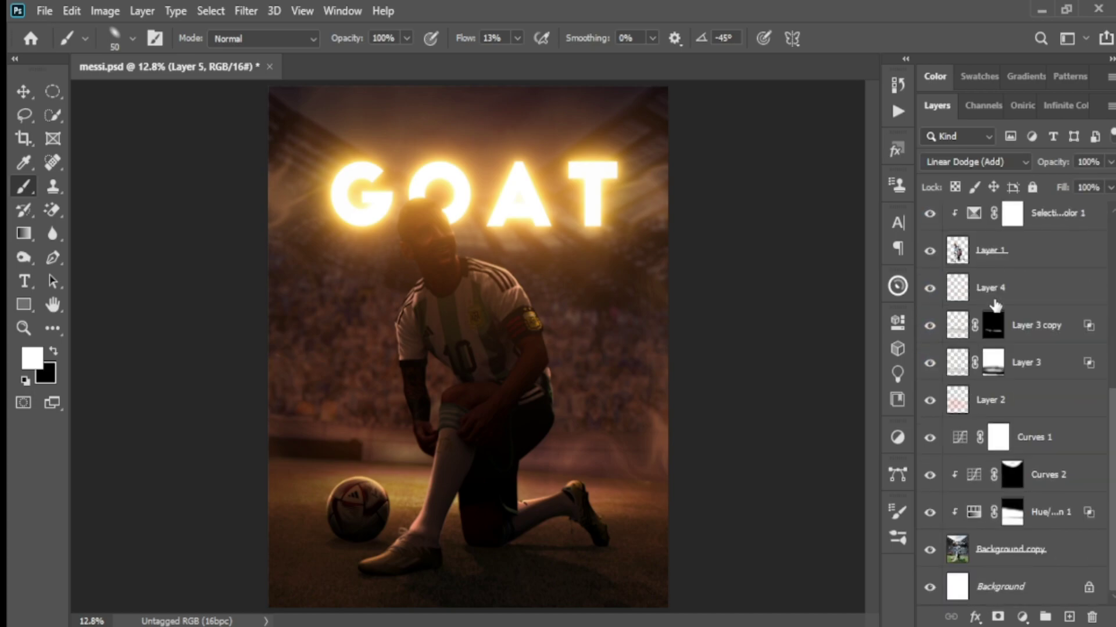
pyautogui.scroll(2, 981, 404)
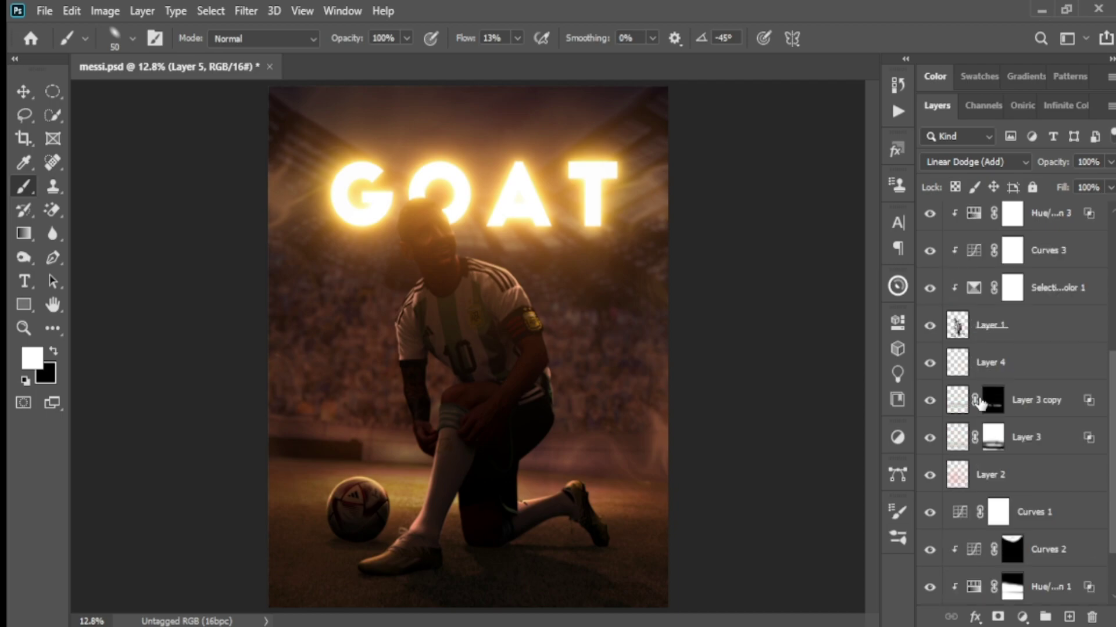
pyautogui.scroll(3, 980, 404)
pyautogui.scroll(4, 980, 404)
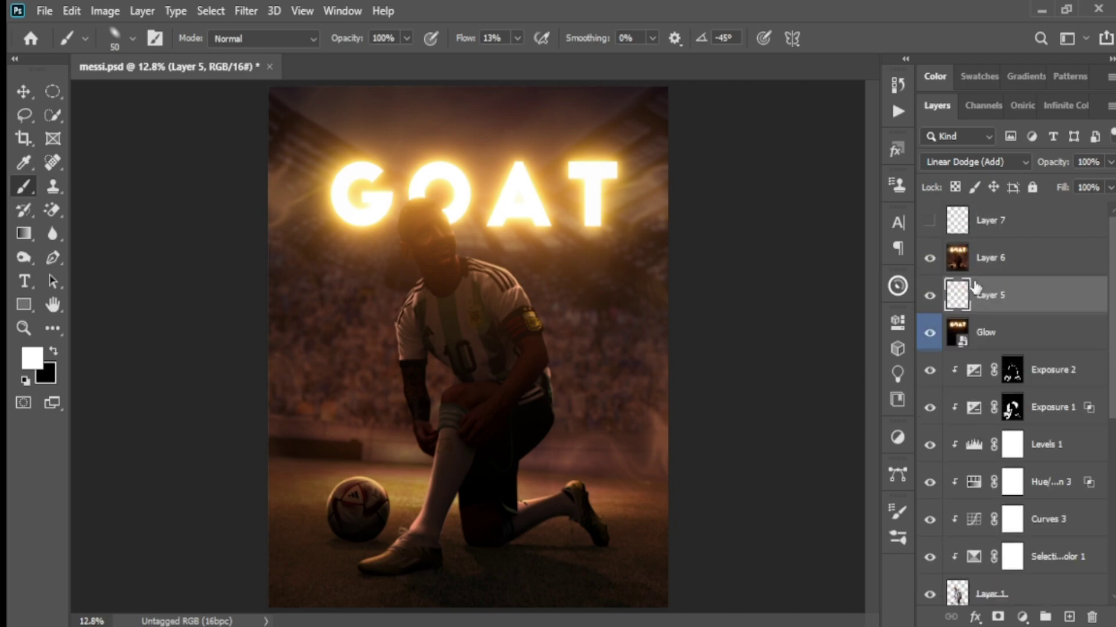
pyautogui.click(930, 221)
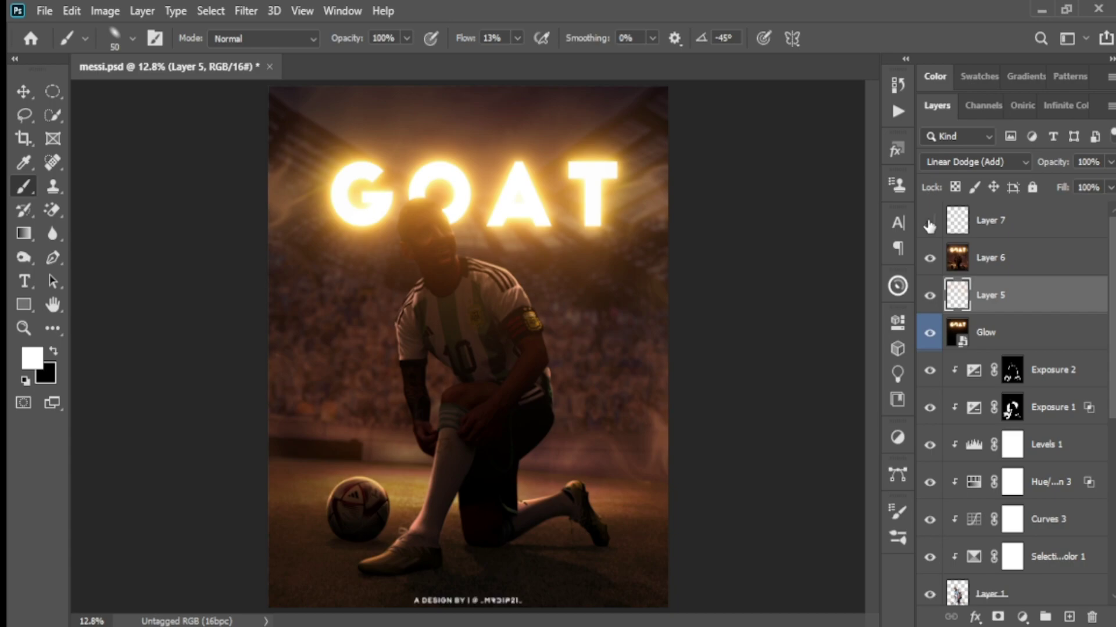
pyautogui.click(930, 225)
# Select the Glow layer and review its blend mode options.
pyautogui.click(995, 336)
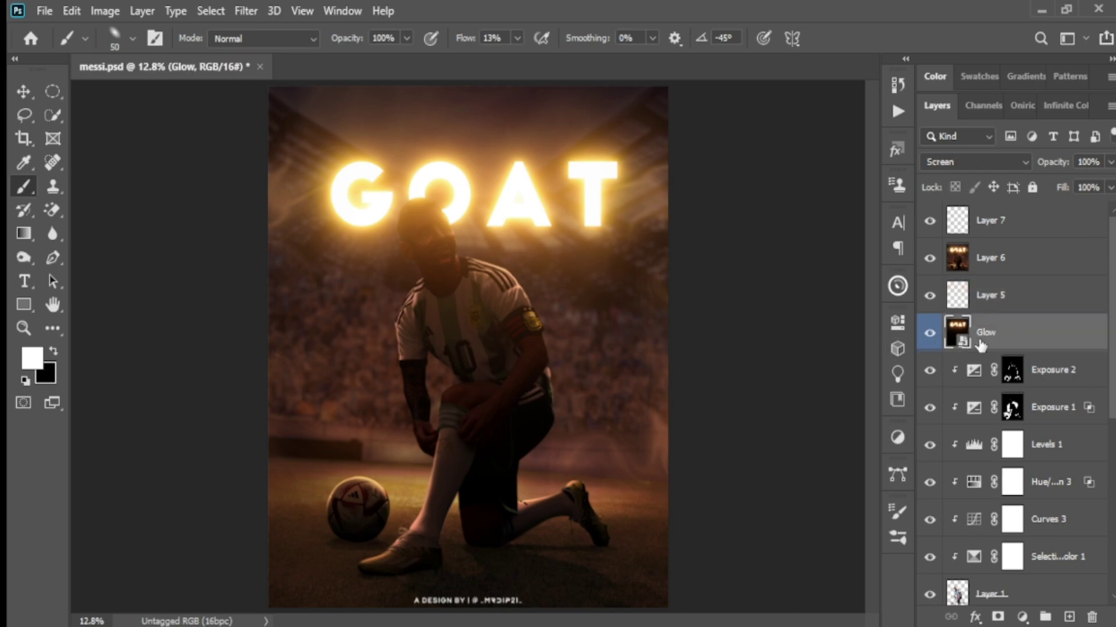
pyautogui.click(986, 168)
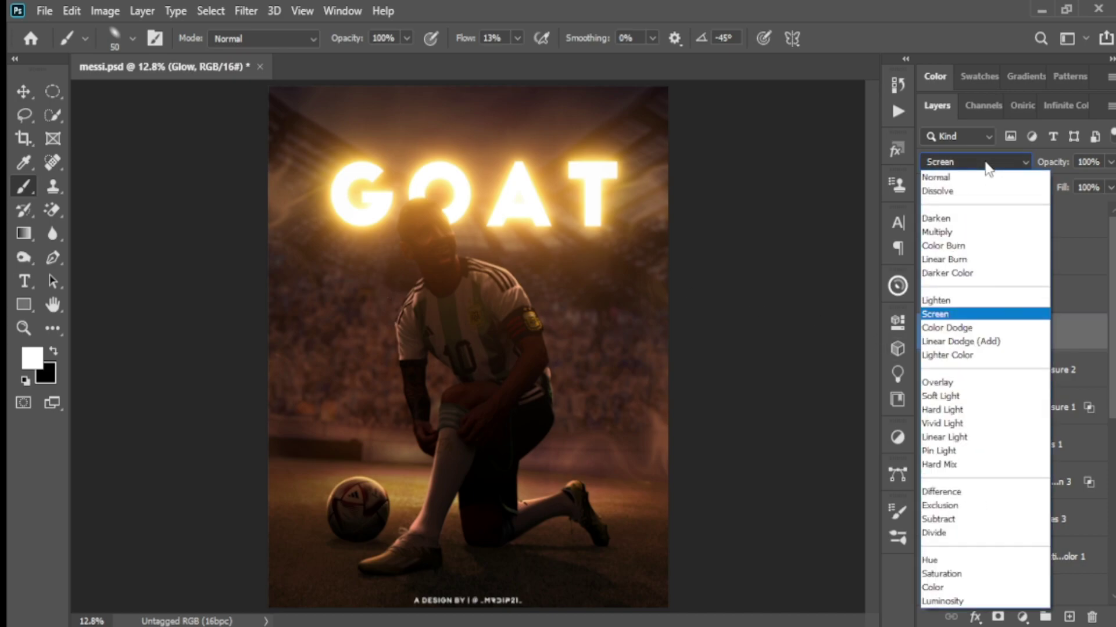
pyautogui.click(985, 163)
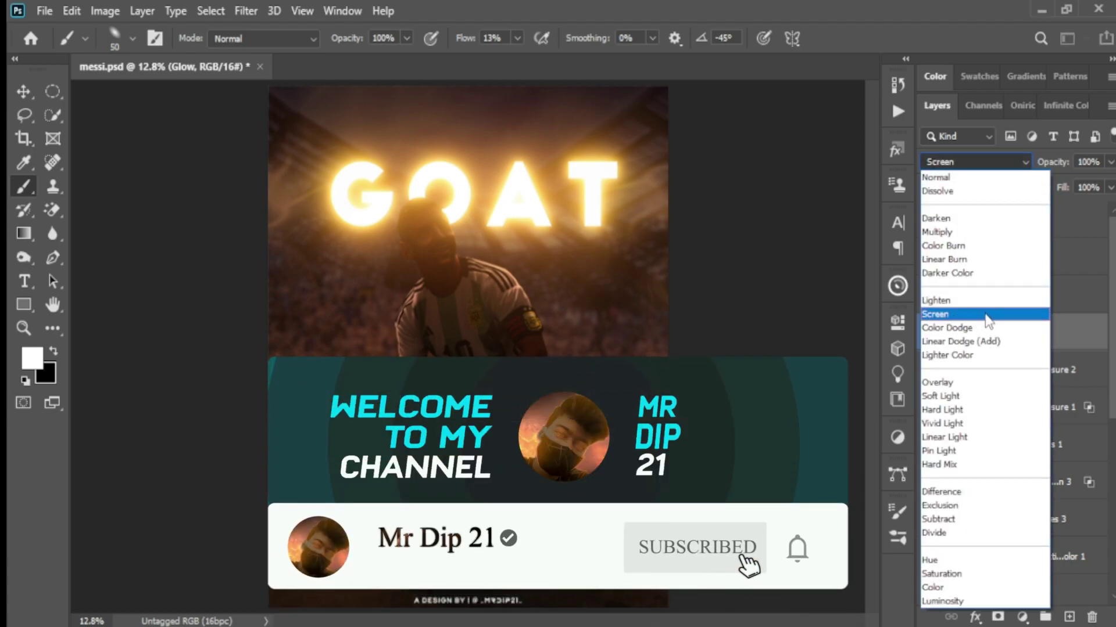
pyautogui.click(988, 319)
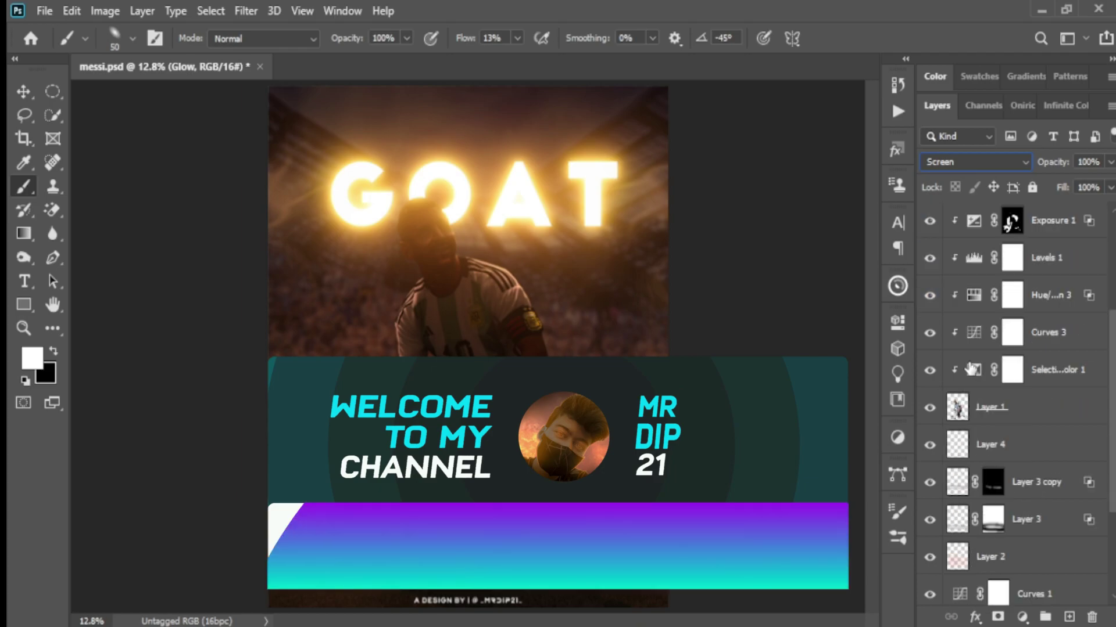
pyautogui.scroll(3, 971, 370)
pyautogui.scroll(2, 971, 369)
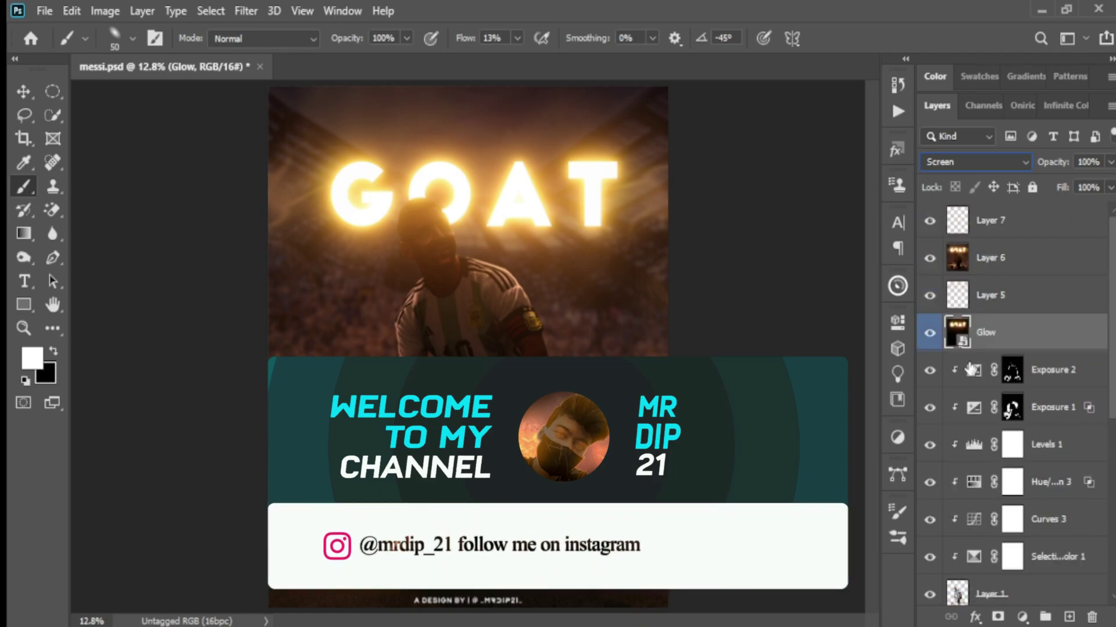